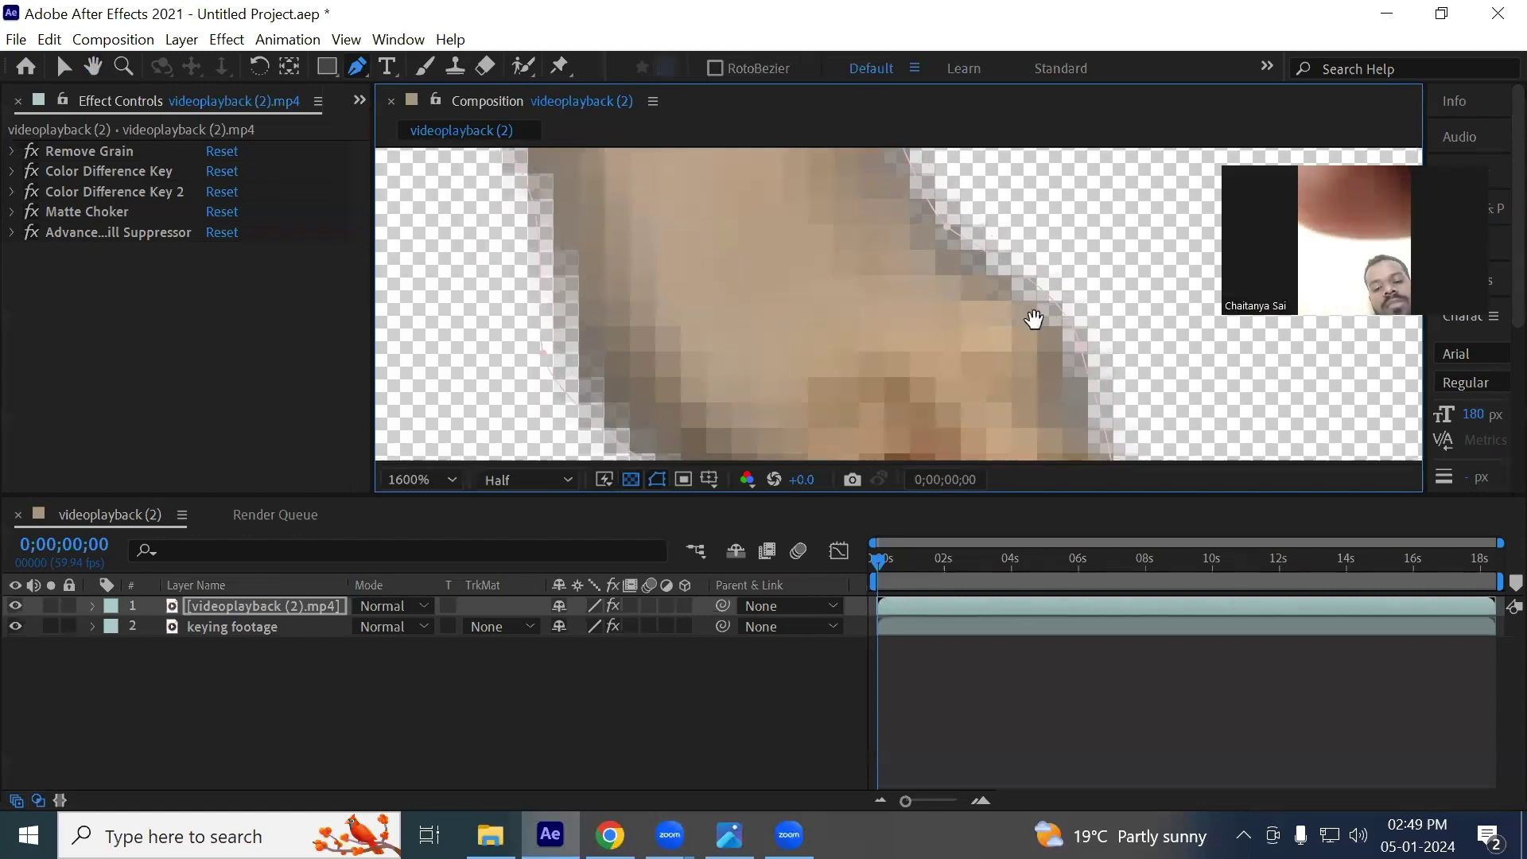
Continue the rear-foot mask along the sole, placing a curved point on the front ankle and shifting it slightly further onto the leg
drag(1033, 318, 1135, 204)
drag(835, 231, 835, 413)
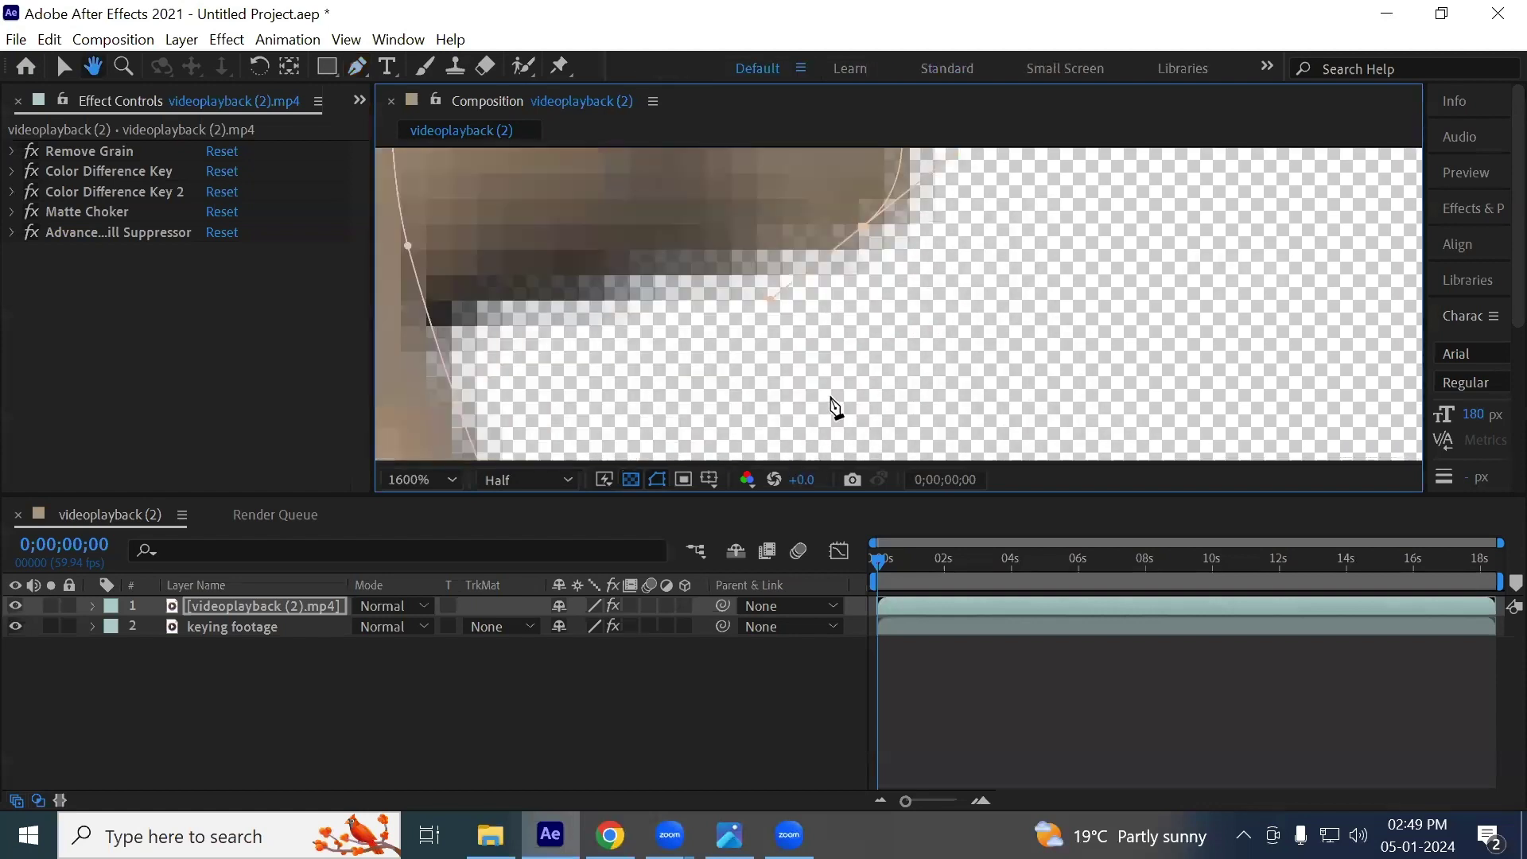
drag(732, 318, 919, 362)
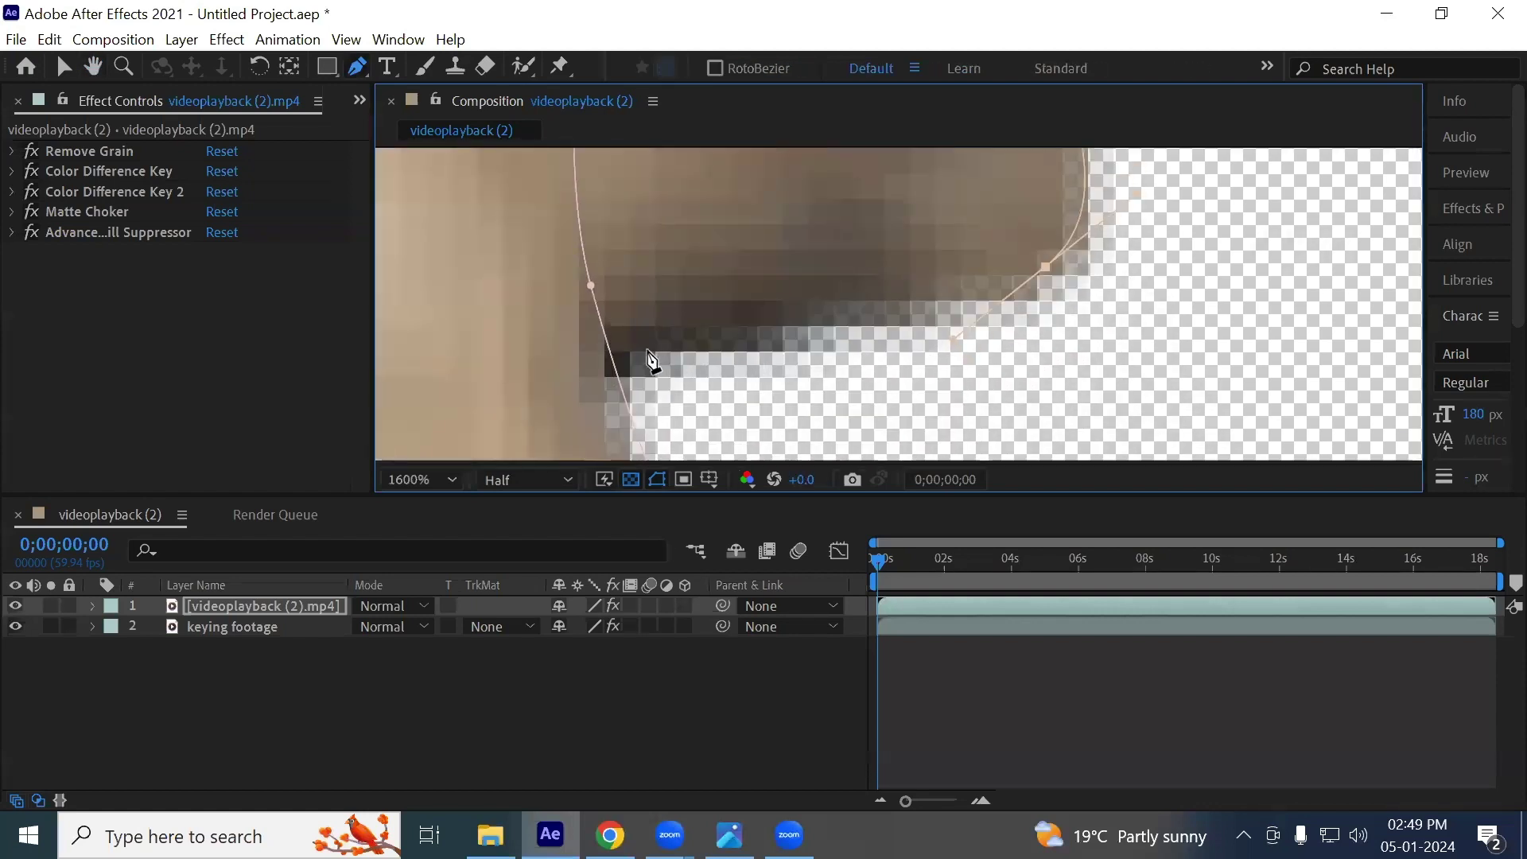
drag(588, 366, 501, 385)
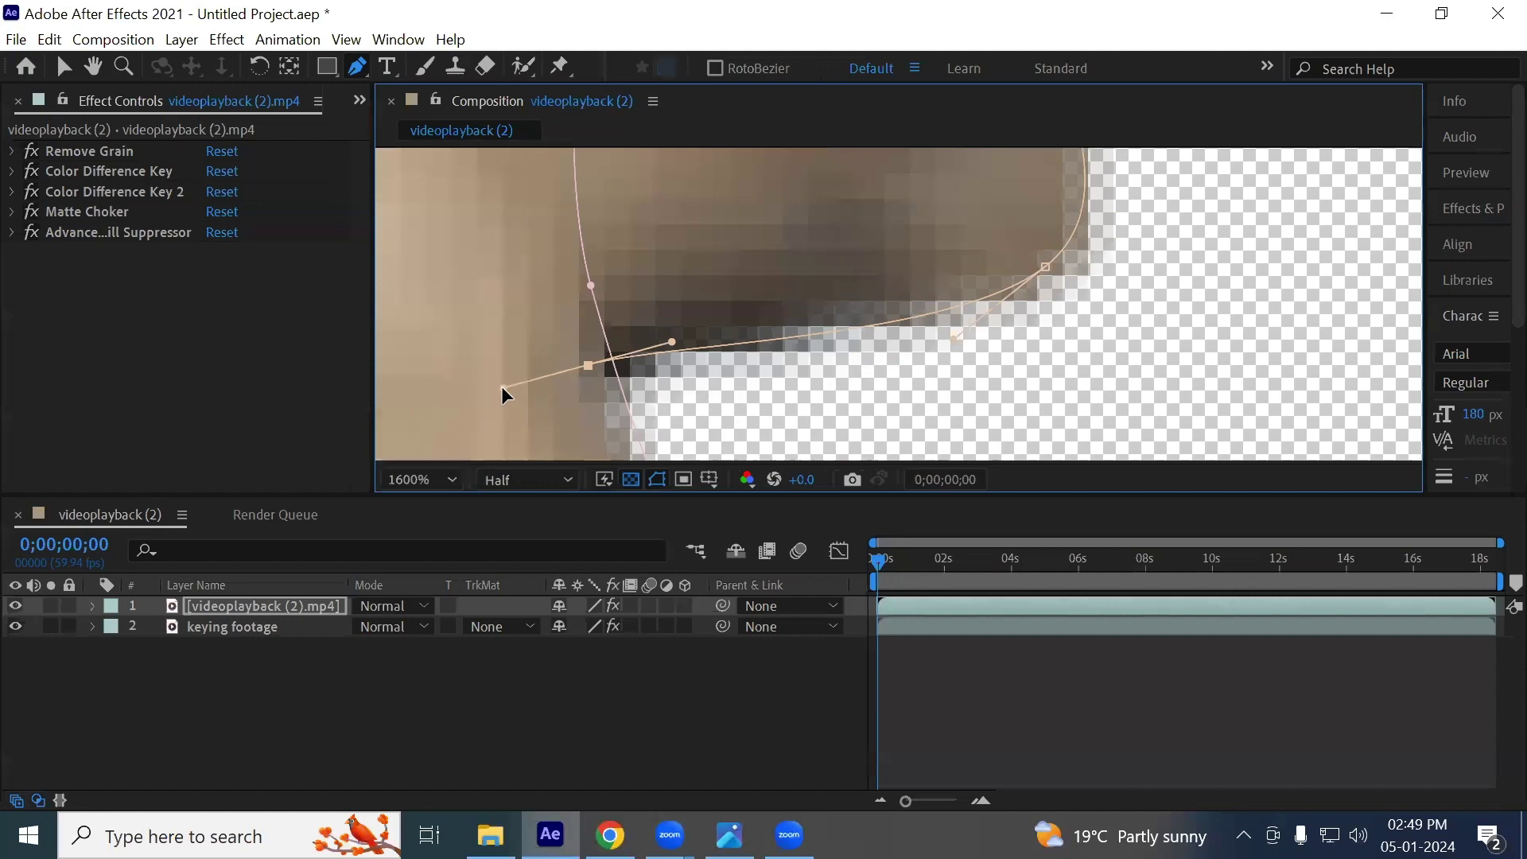
drag(587, 364, 549, 370)
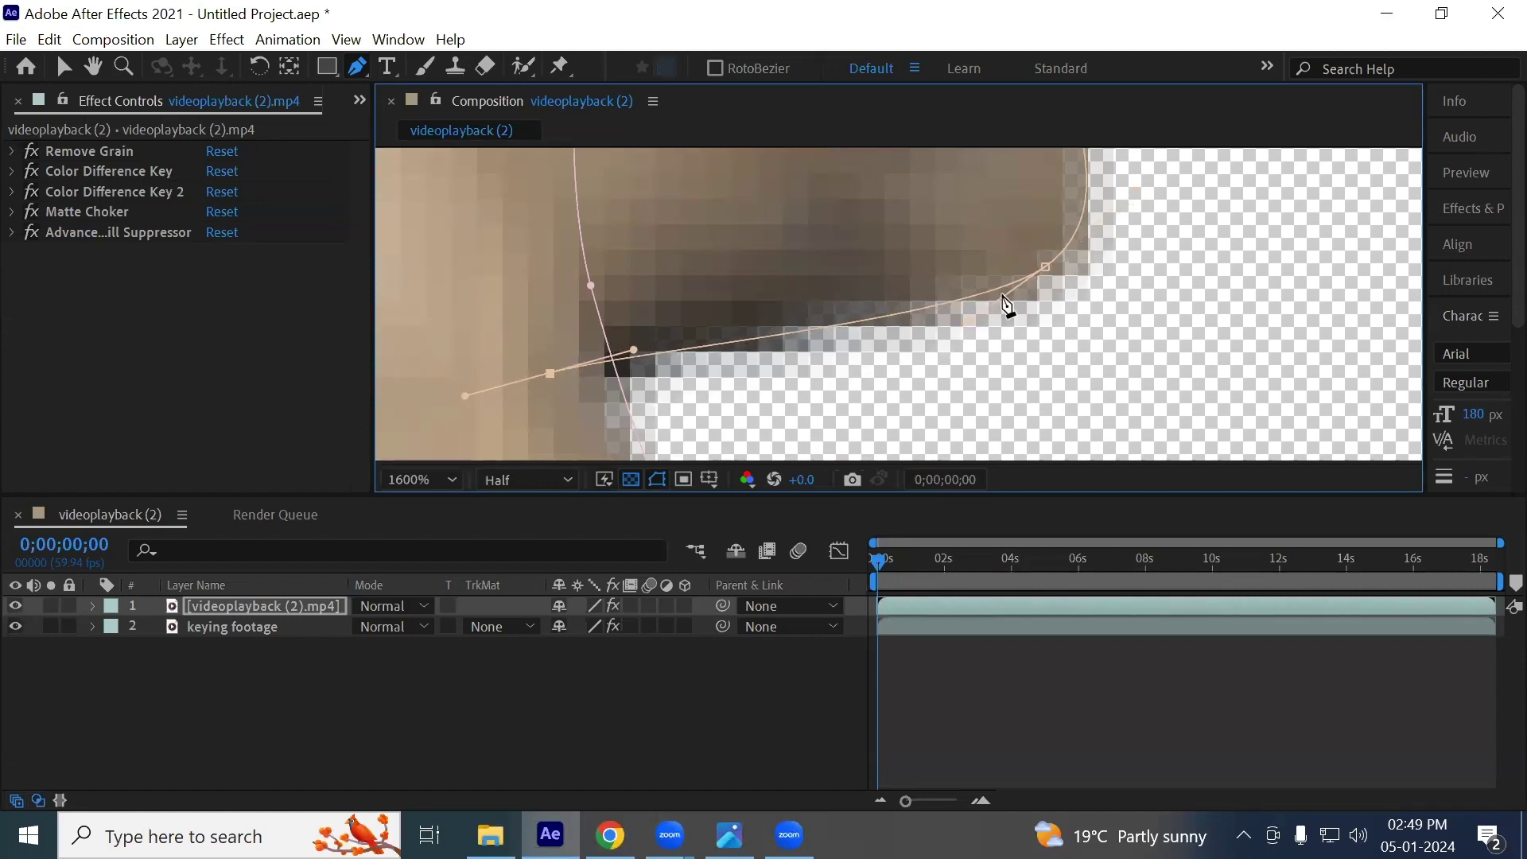
click(1042, 267)
key(comma)
mouse_move(1013, 324)
mouse_down()
mouse_move(975, 311)
mouse_move(1006, 307)
mouse_up()
key(comma)
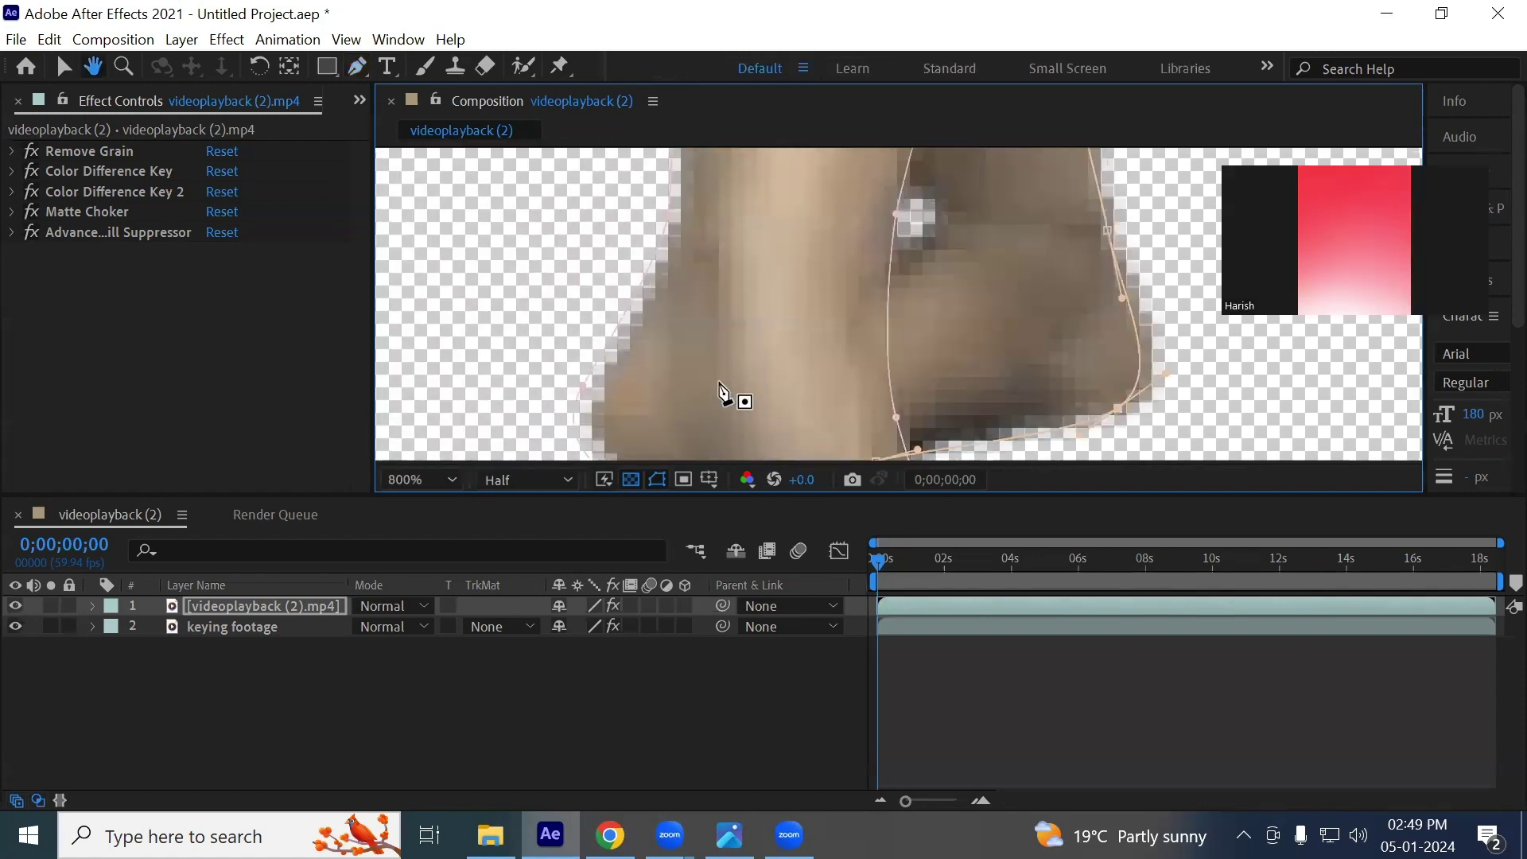
Resume the open rear-foot mask path from its end point on the front ankle
scroll(728, 355, down, 3)
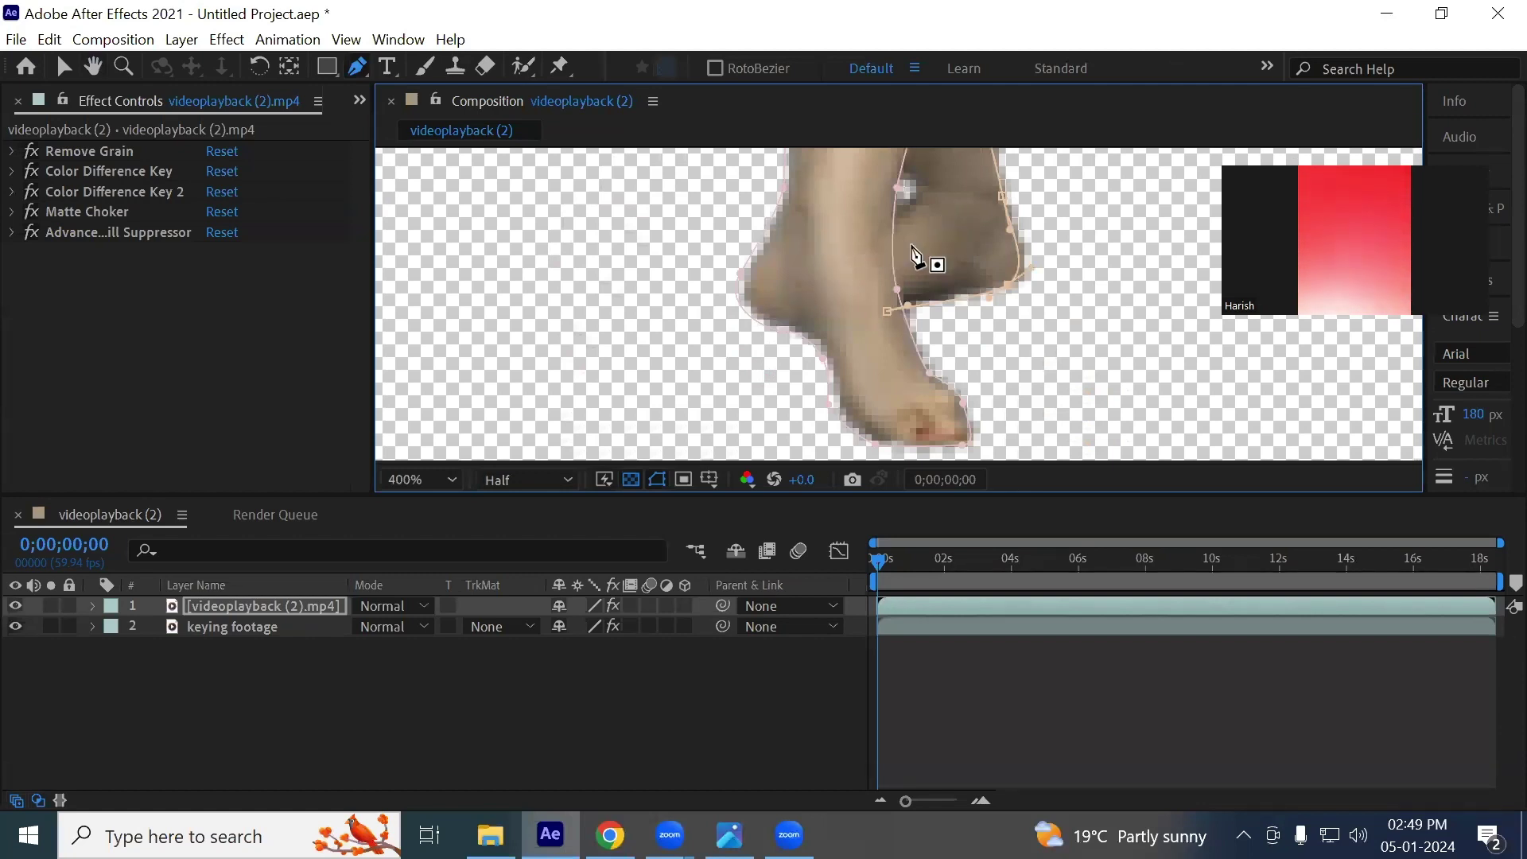
key(period)
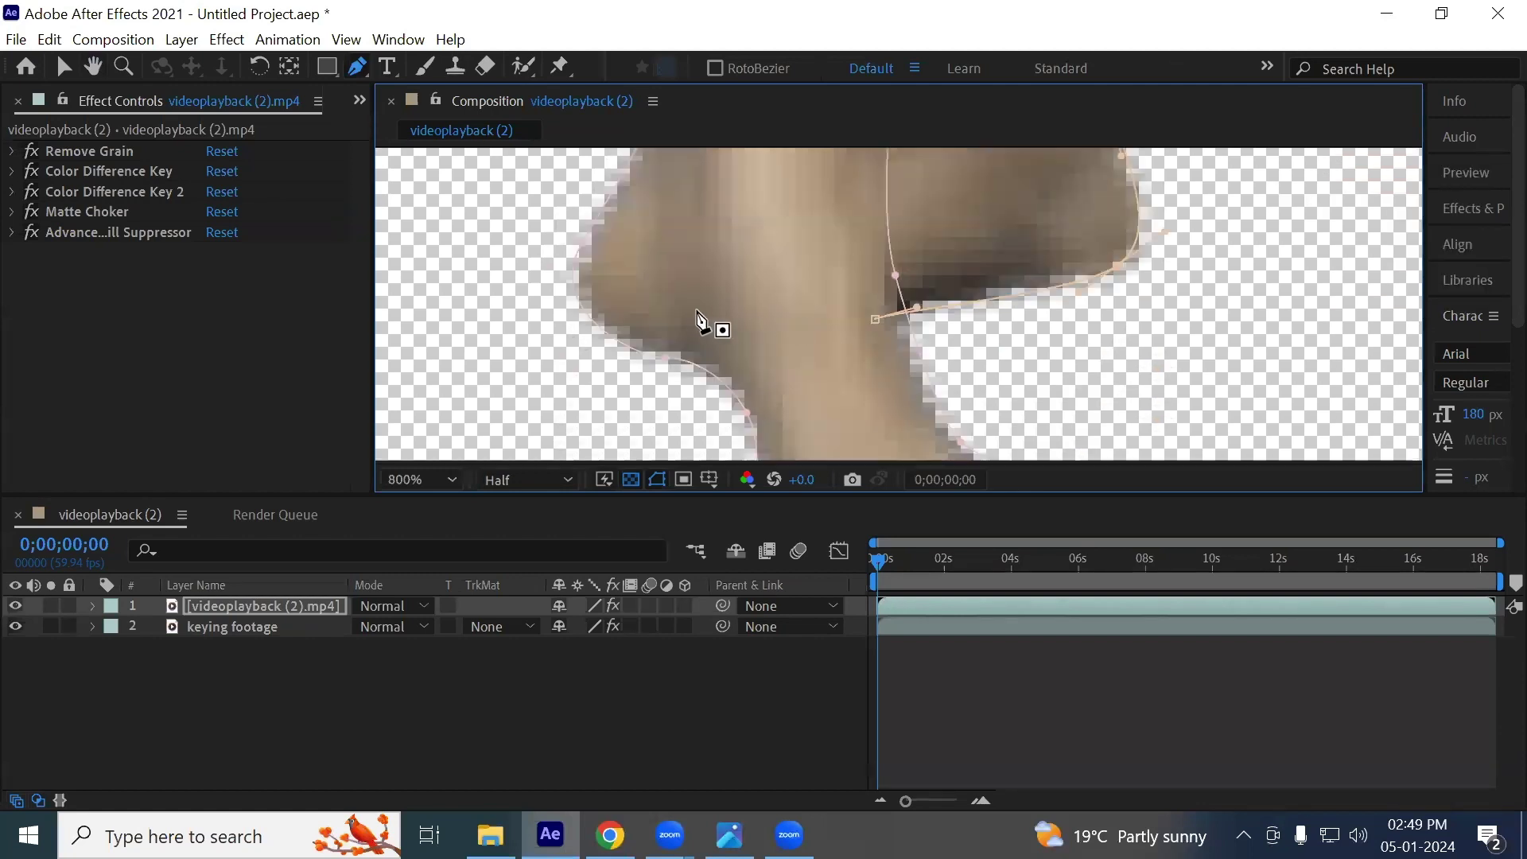
key(g)
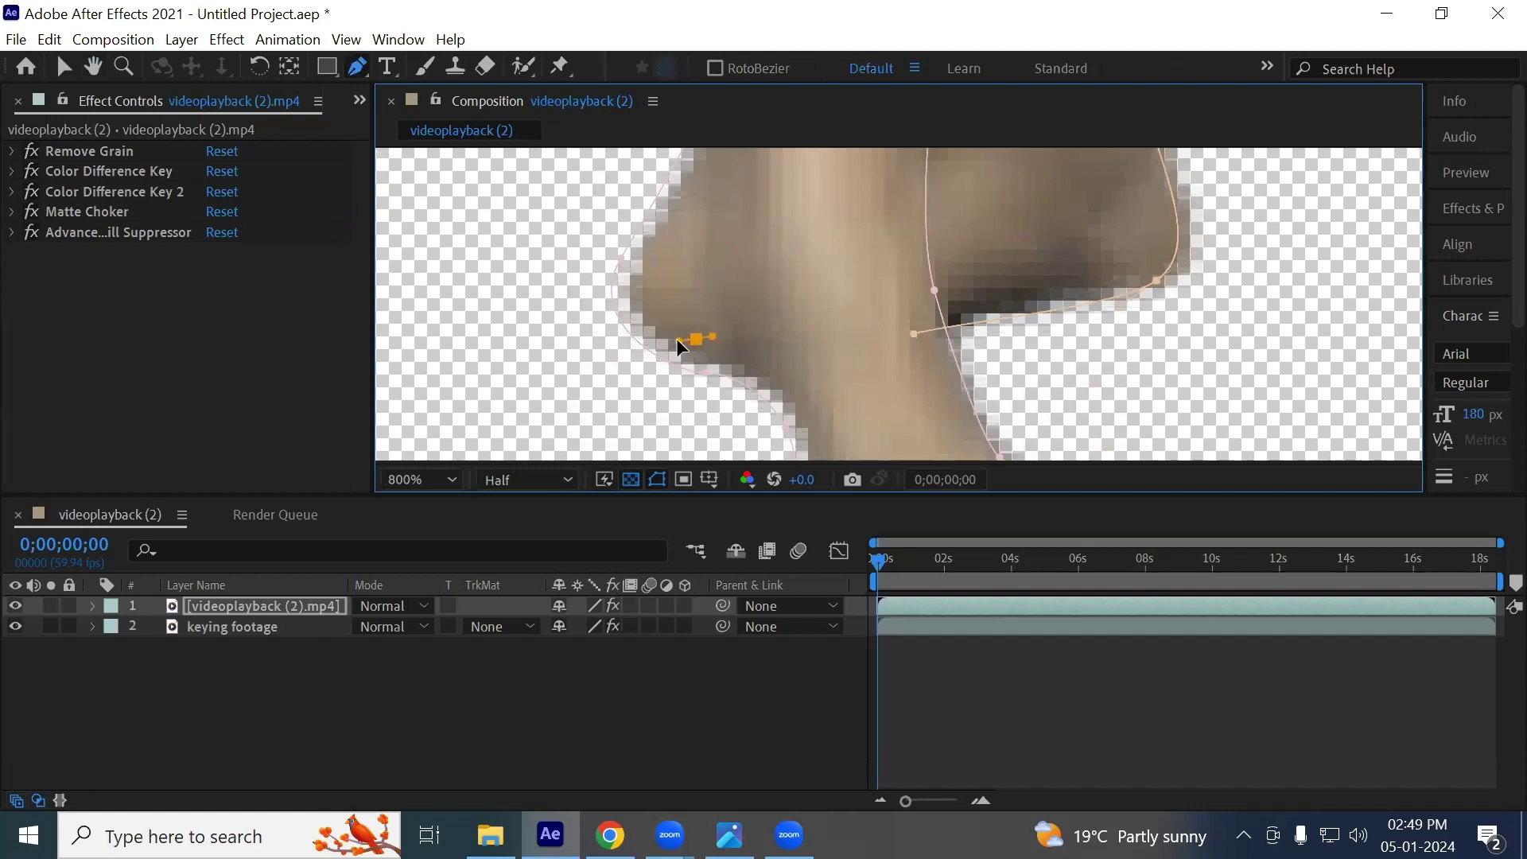
click(1156, 280)
click(912, 331)
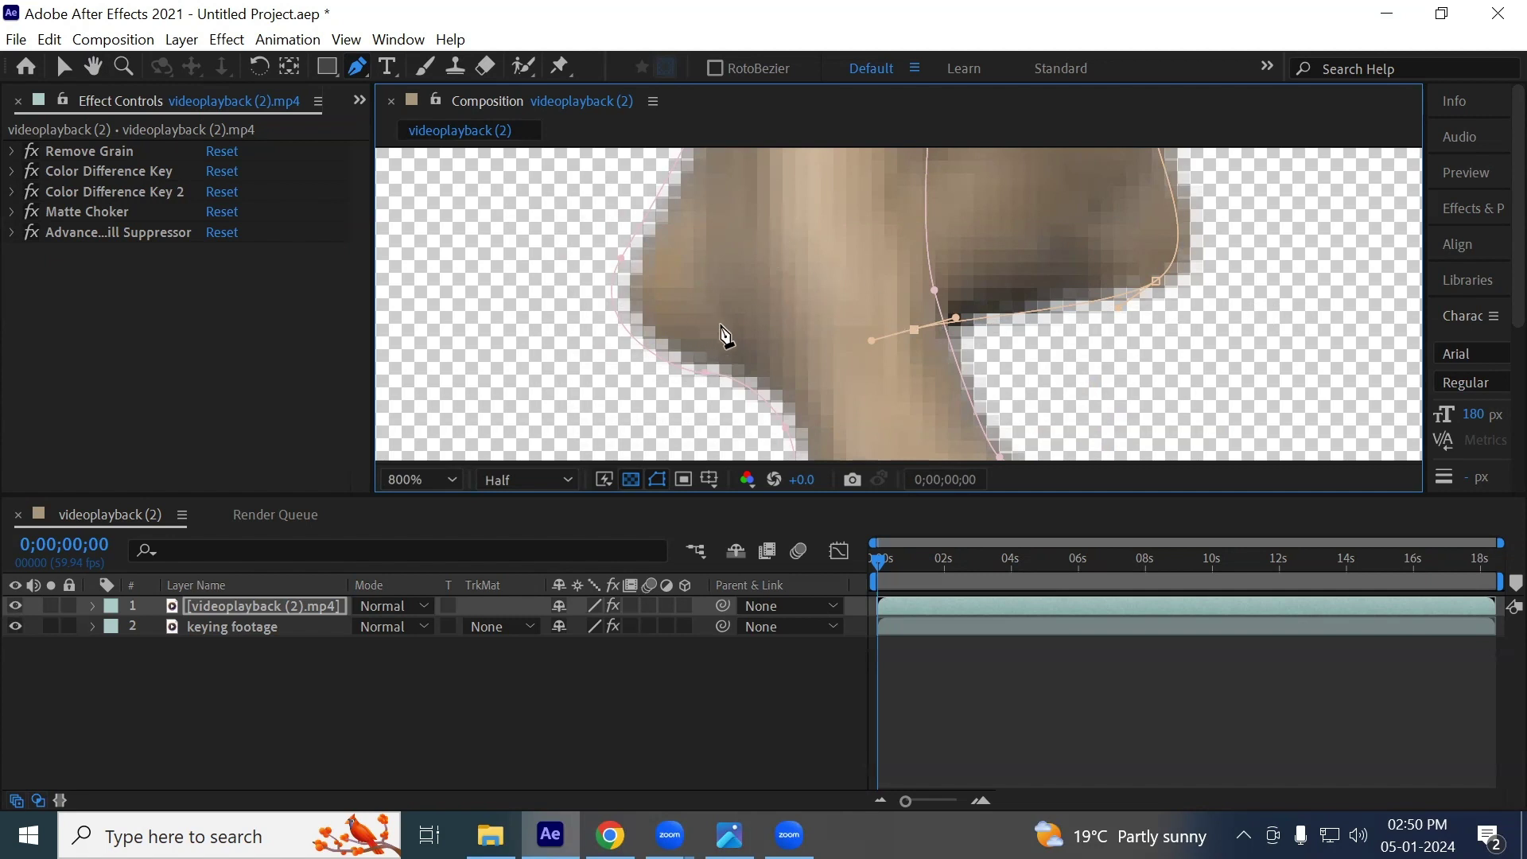
Extend the mask path across the front ankle and around inside the heel with curved points, adjusting the curve above the heel
drag(761, 318, 744, 265)
click(711, 226)
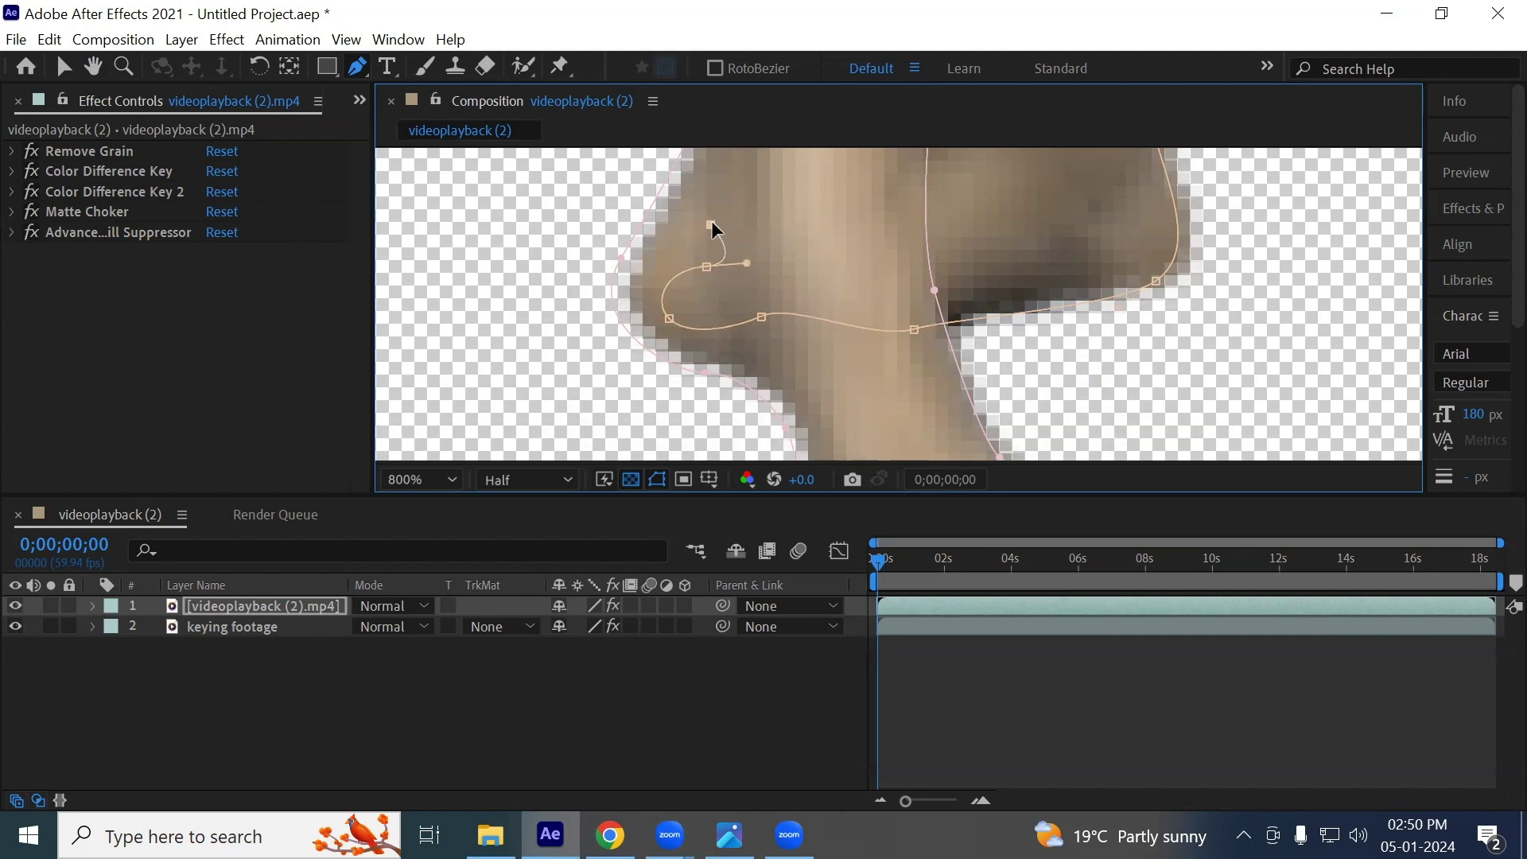
drag(736, 202, 739, 198)
drag(812, 164, 839, 156)
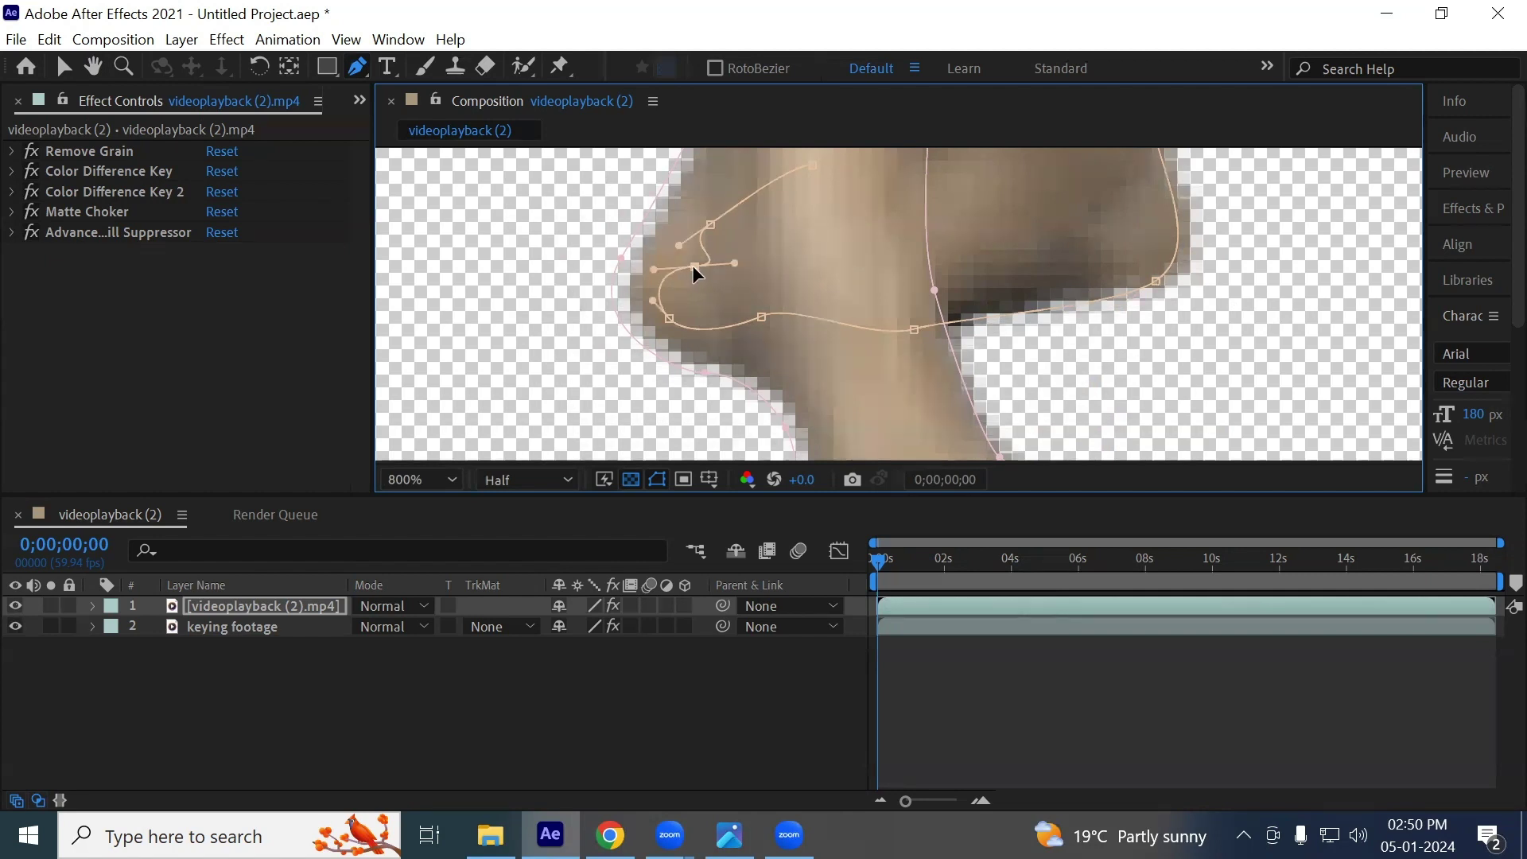
drag(730, 265, 708, 258)
Continue the mask path from above the heel across the lower leg and around the small gap between the legs
key(space)
drag(805, 177, 681, 352)
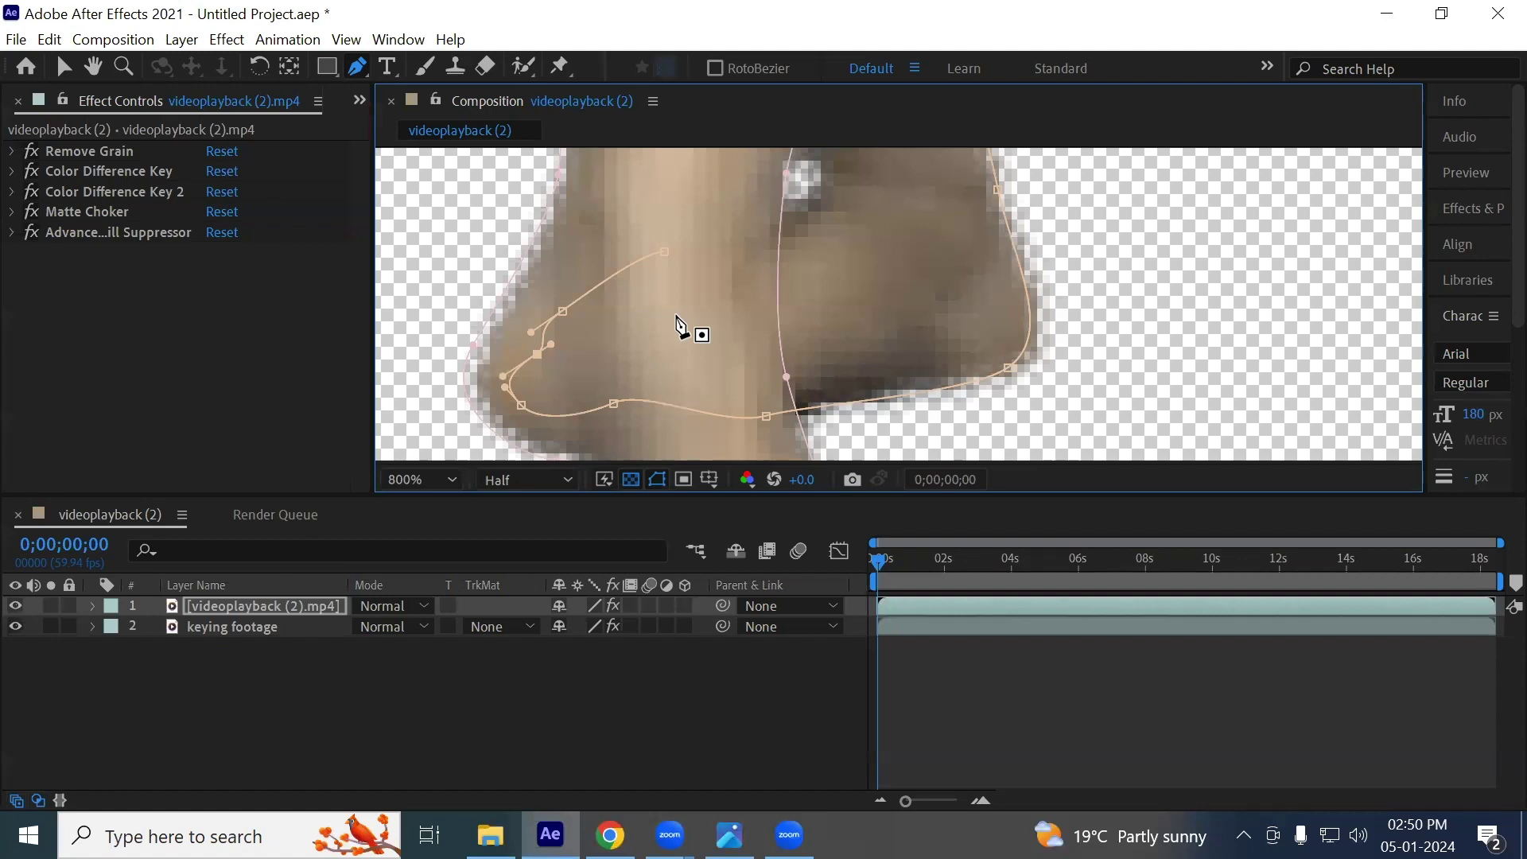
click(665, 251)
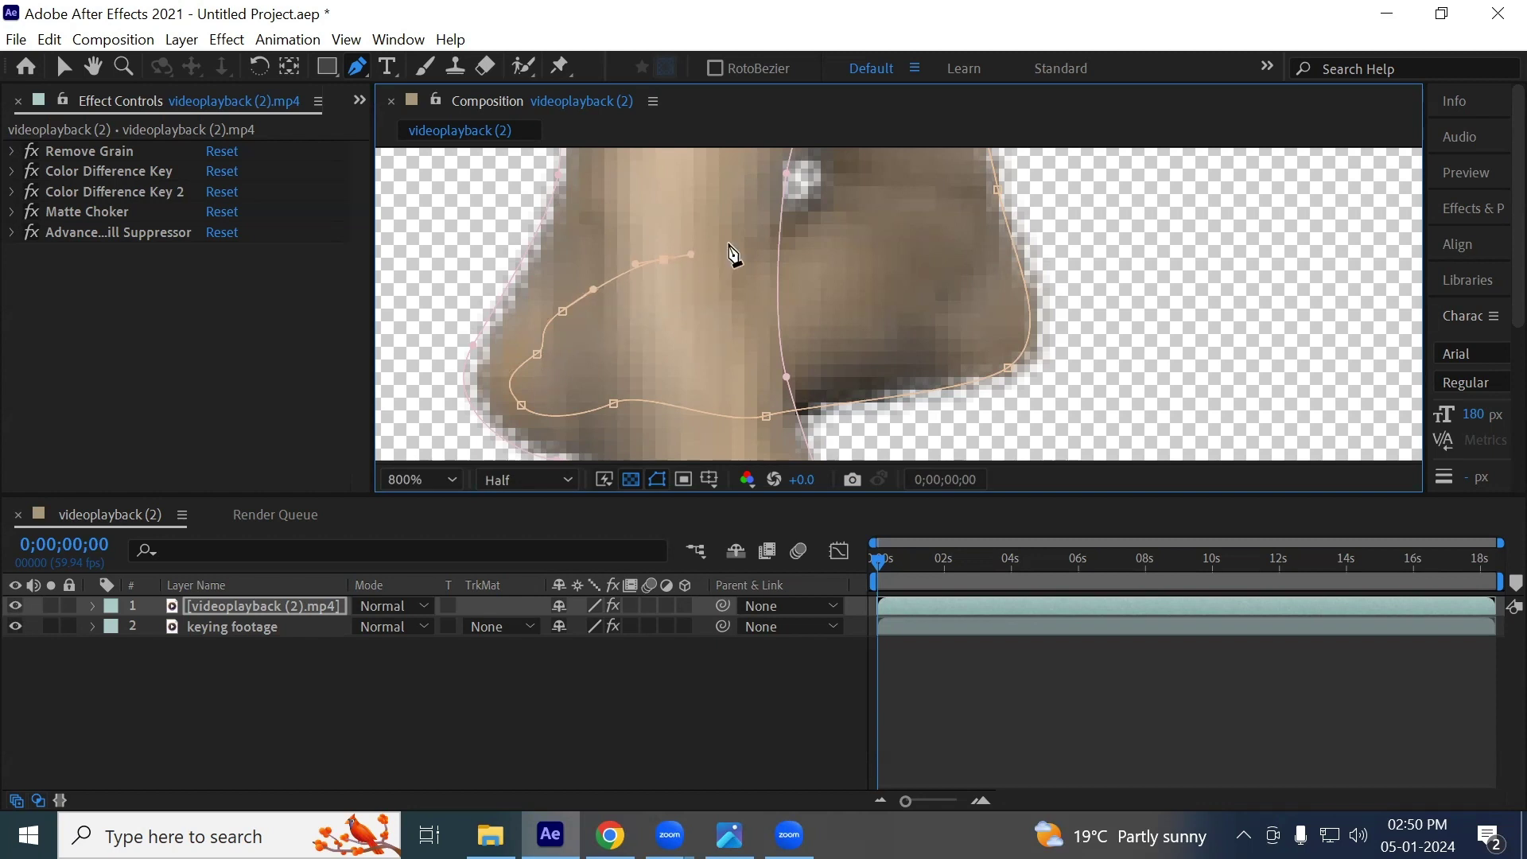
drag(772, 226, 784, 217)
scroll(797, 226, up, 2)
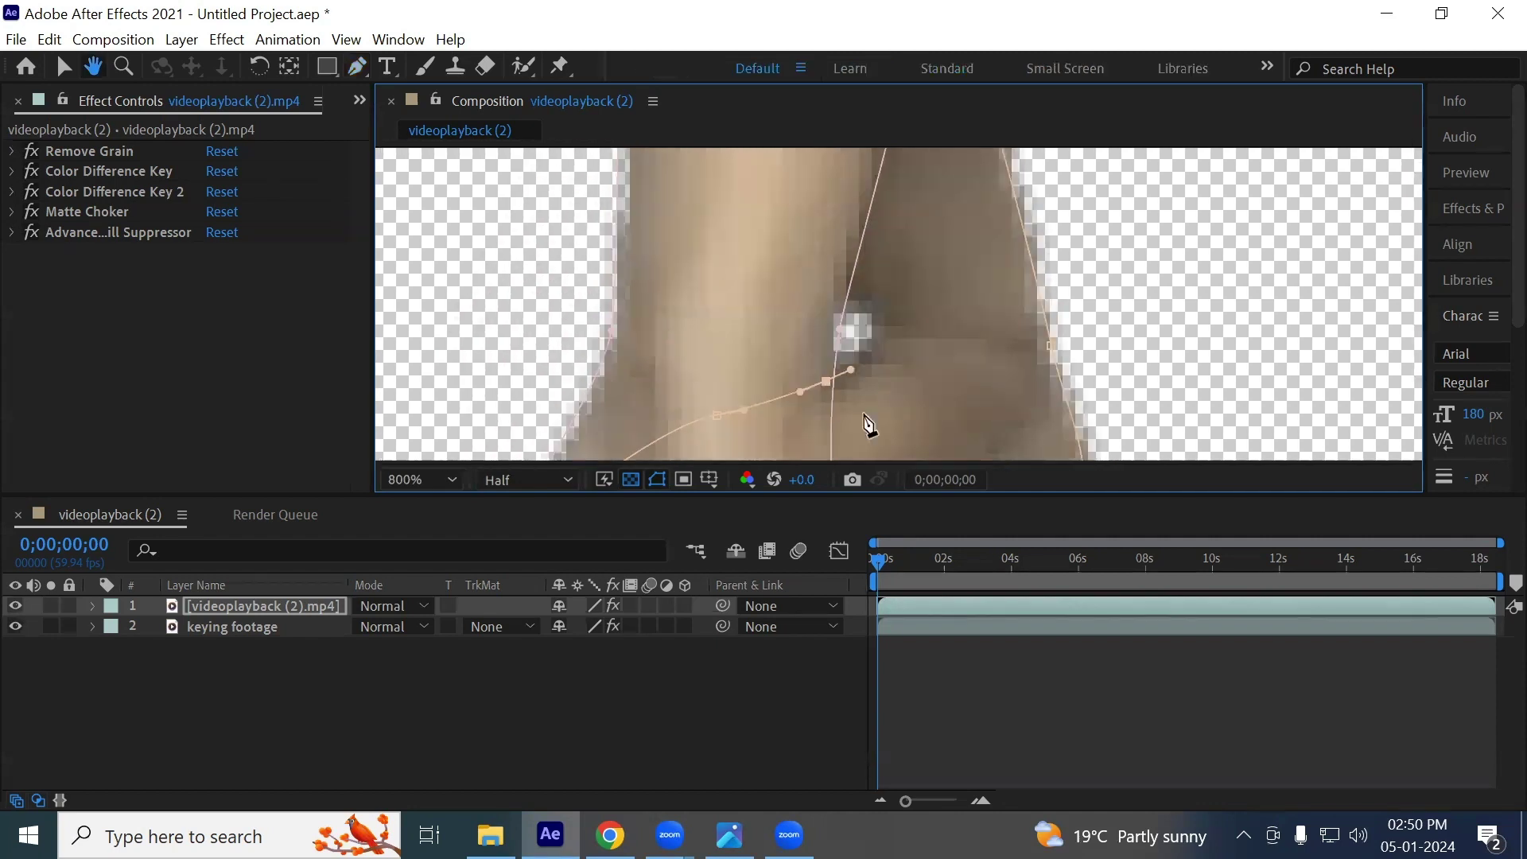
drag(935, 268, 902, 205)
scroll(894, 303, down, 1)
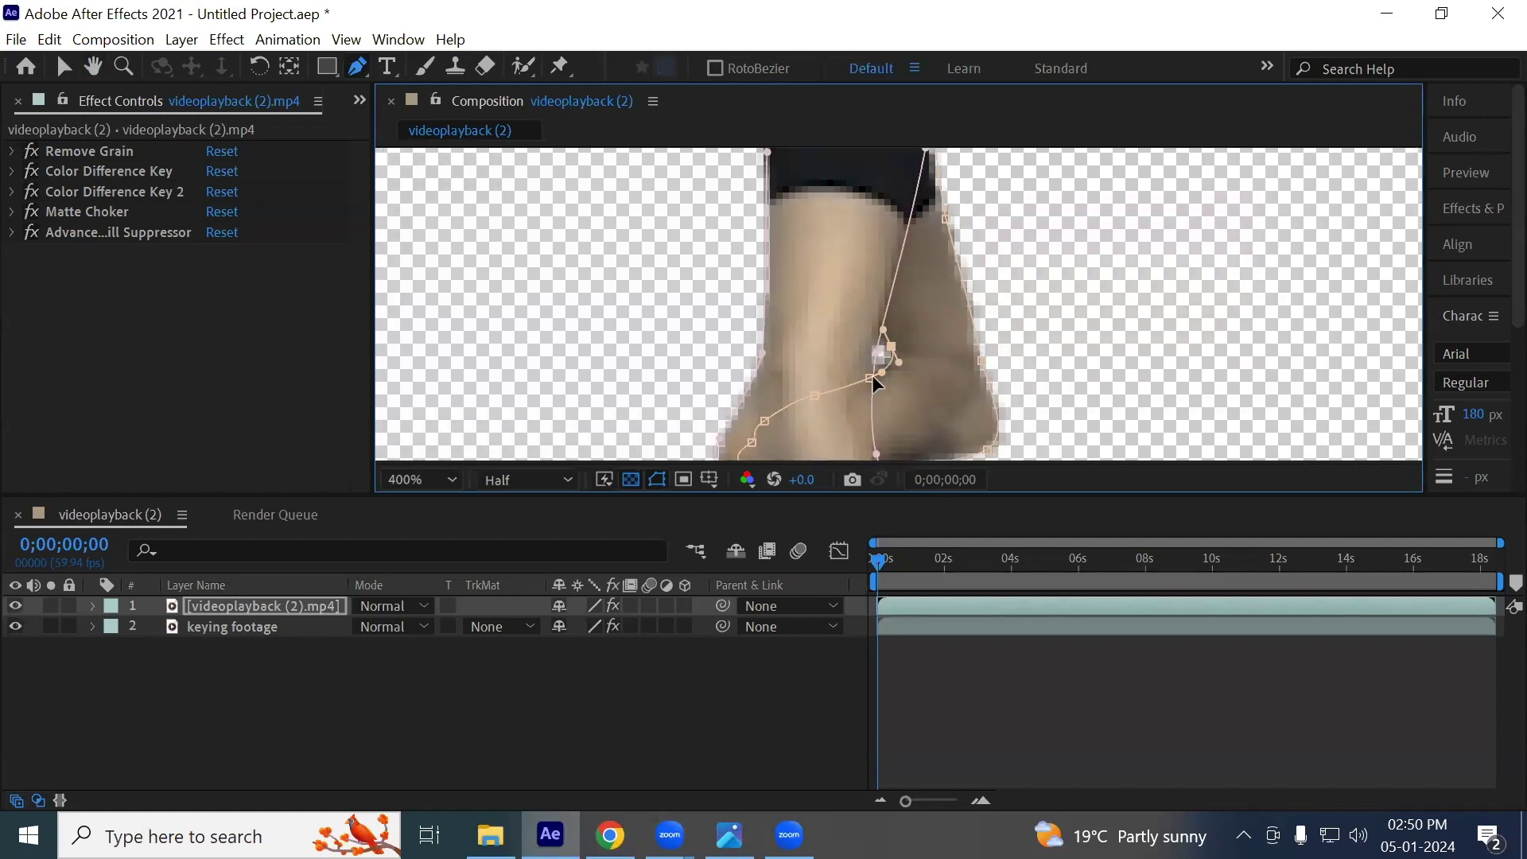
Extend the mask path up to the trouser hem and close it at its starting point on the trouser leg's outer edge
scroll(957, 382, down, 2)
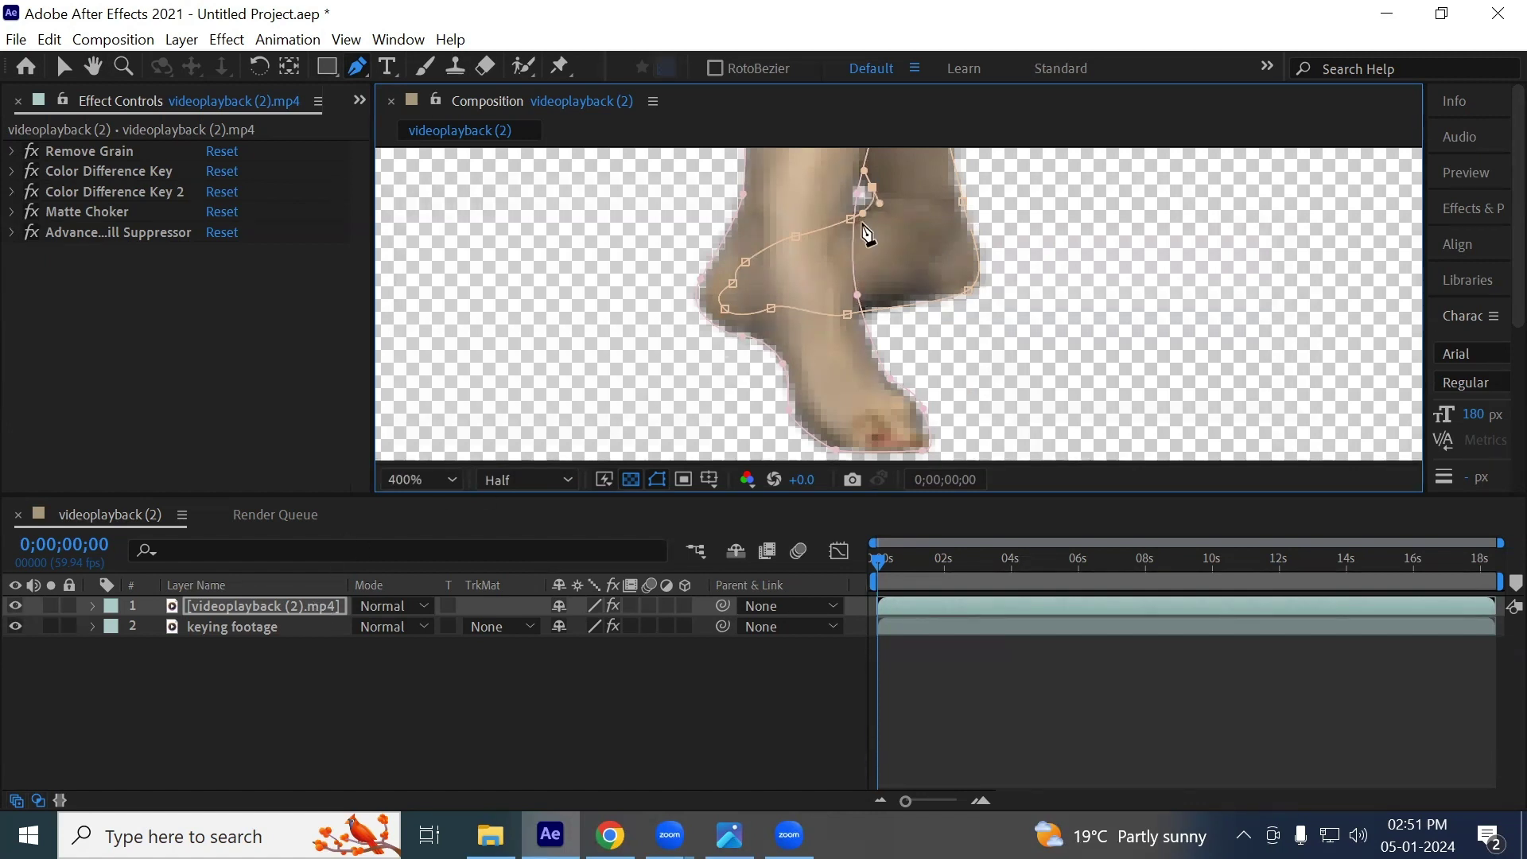
scroll(835, 358, up, 5)
scroll(768, 310, up, 2)
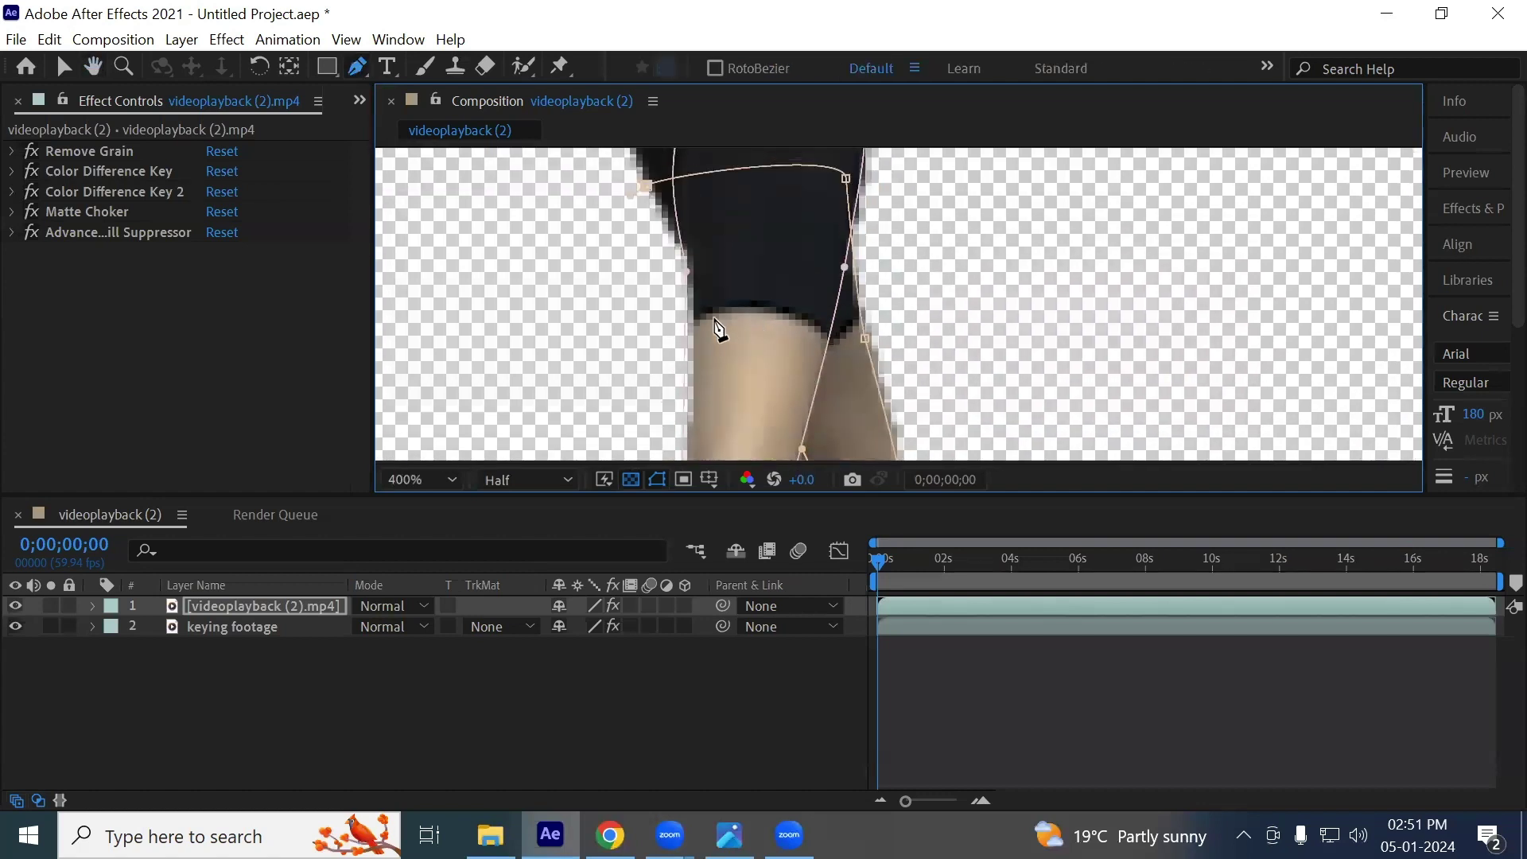
drag(725, 312, 708, 292)
scroll(697, 204, up, 1)
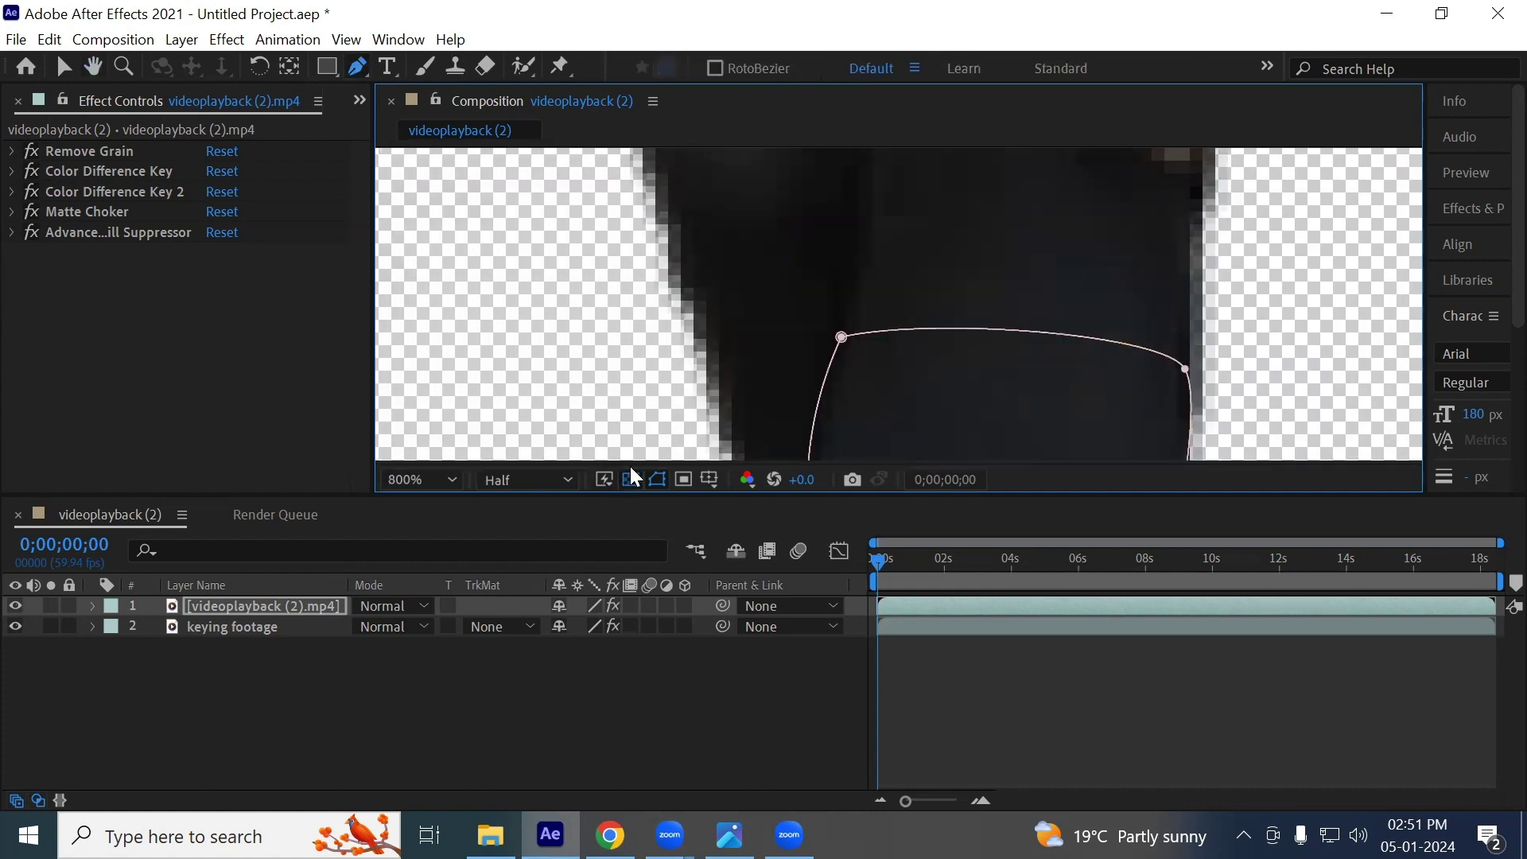
click(728, 350)
drag(740, 353, 754, 342)
scroll(813, 406, down, 1)
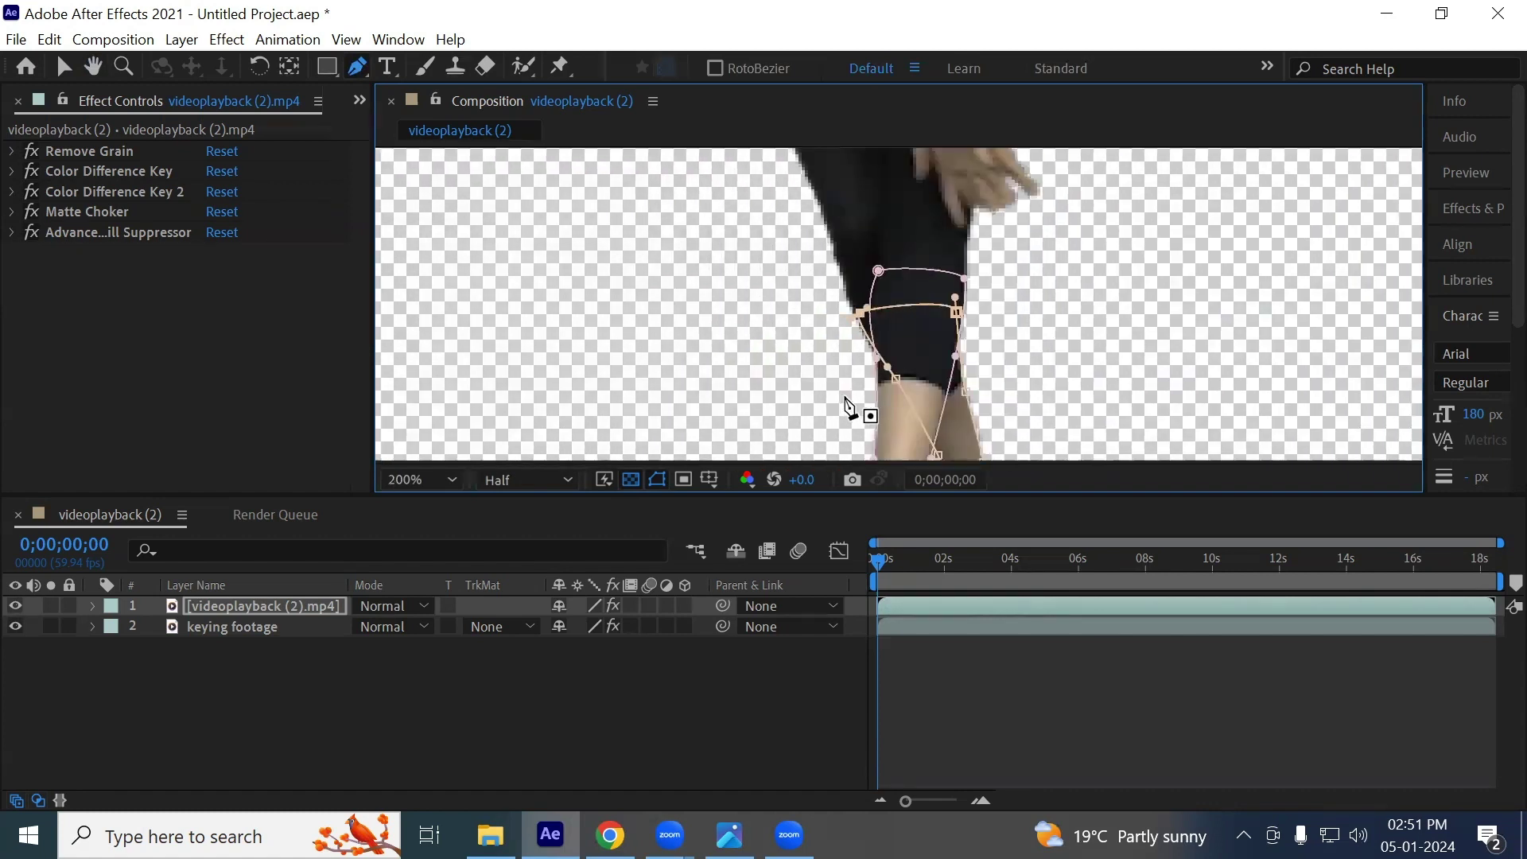
scroll(846, 408, down, 1)
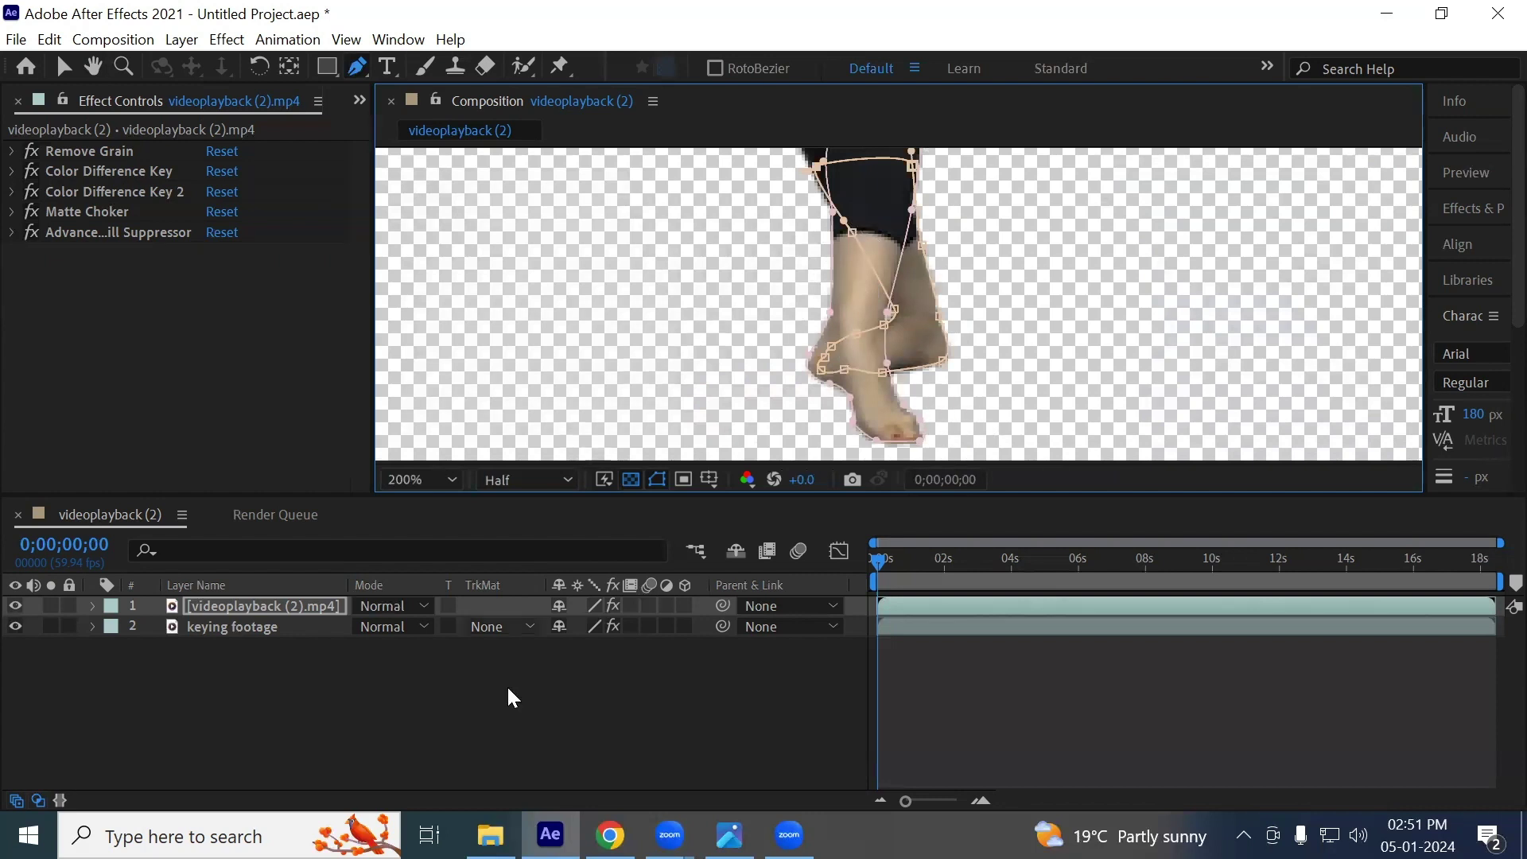
Compare the effects applied to the videoplayback (2).mp4 and keying footage layers
click(198, 614)
click(236, 607)
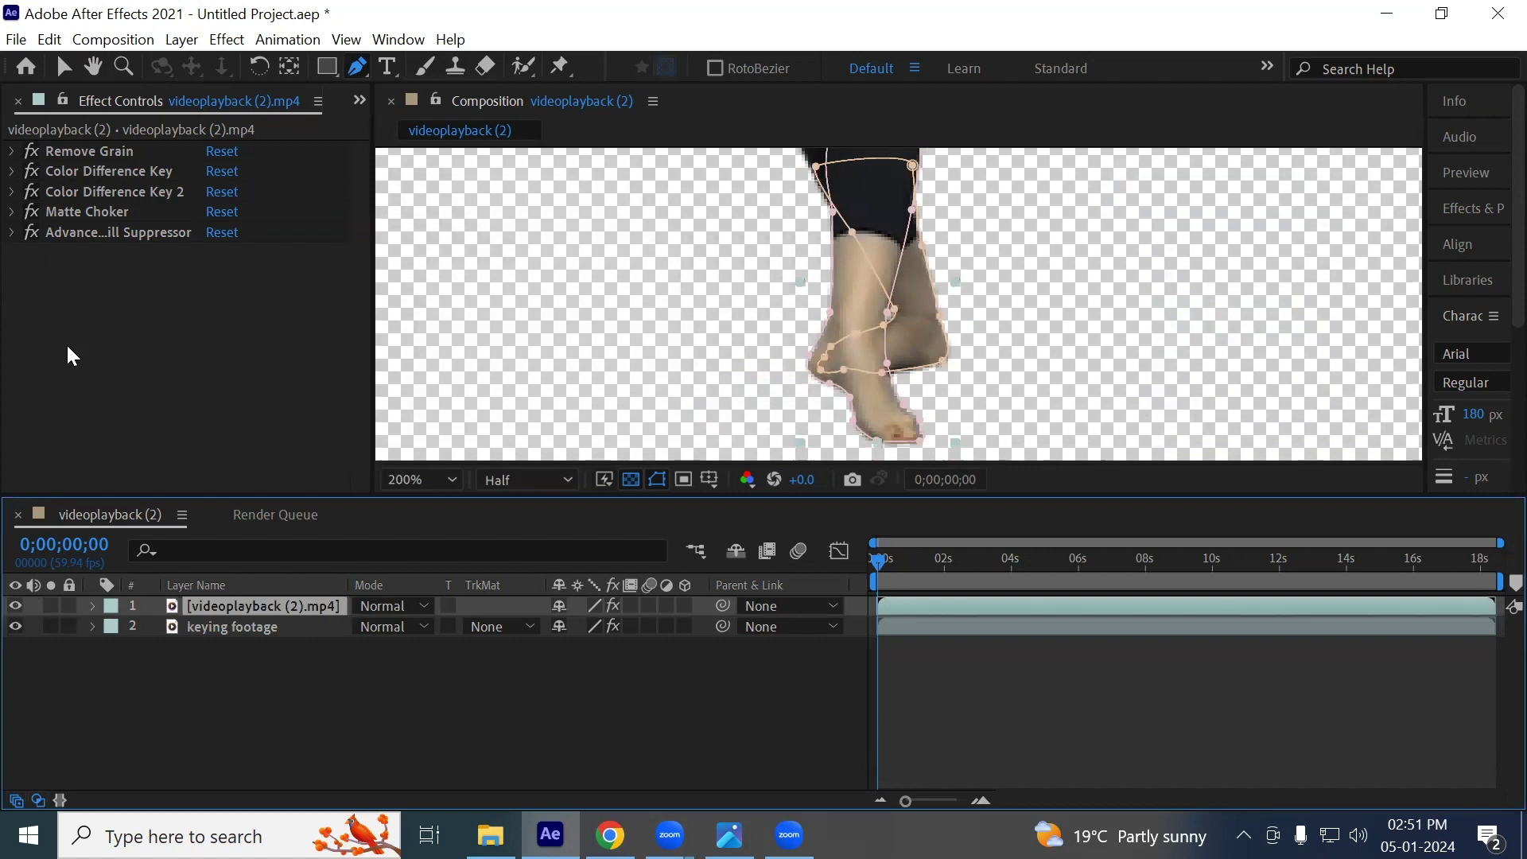
click(188, 630)
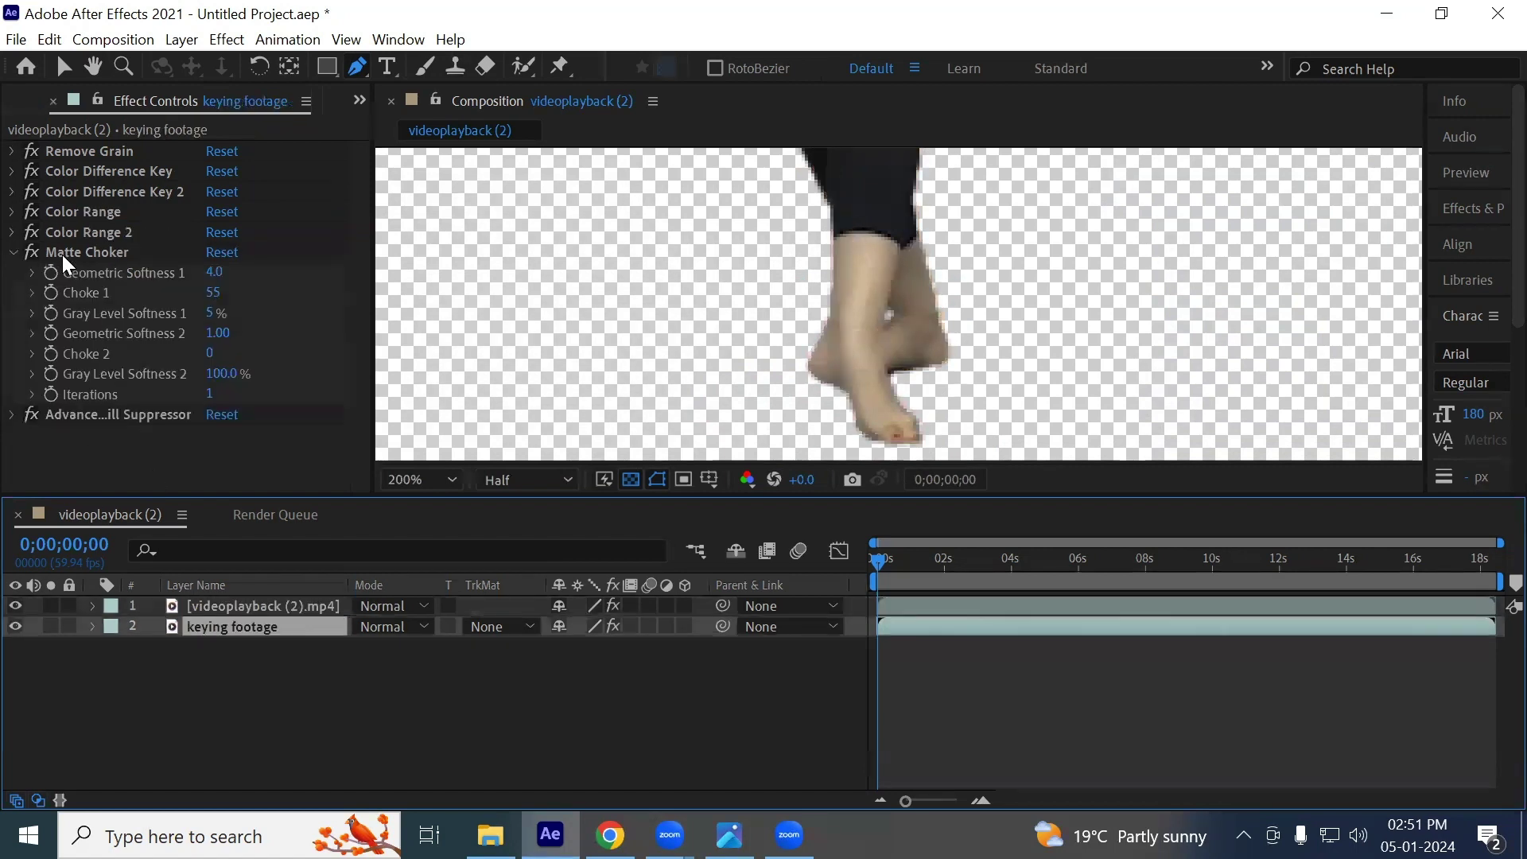
click(82, 226)
click(76, 213)
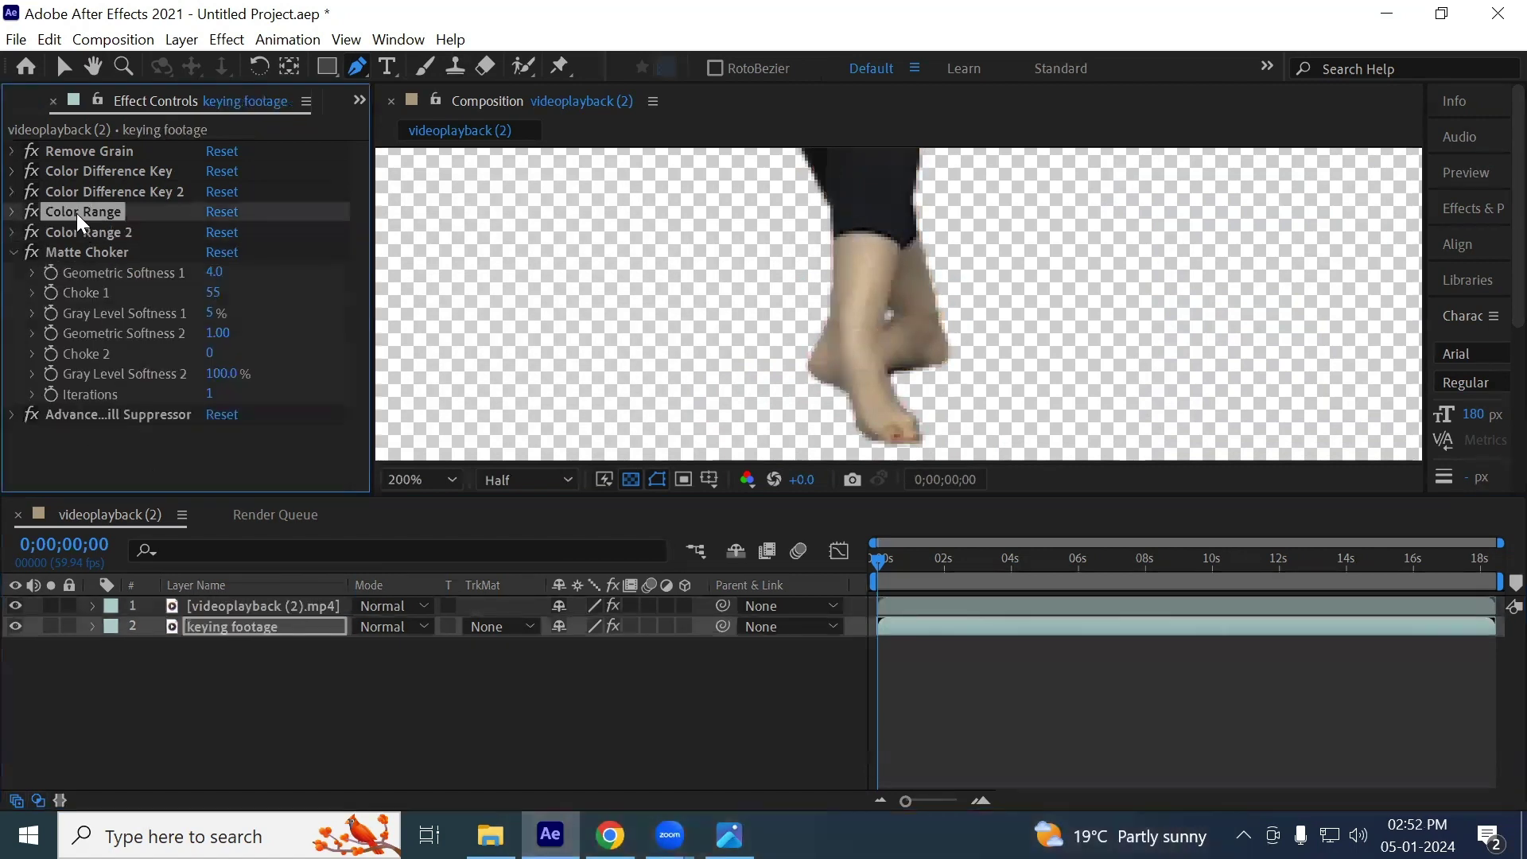
click(13, 253)
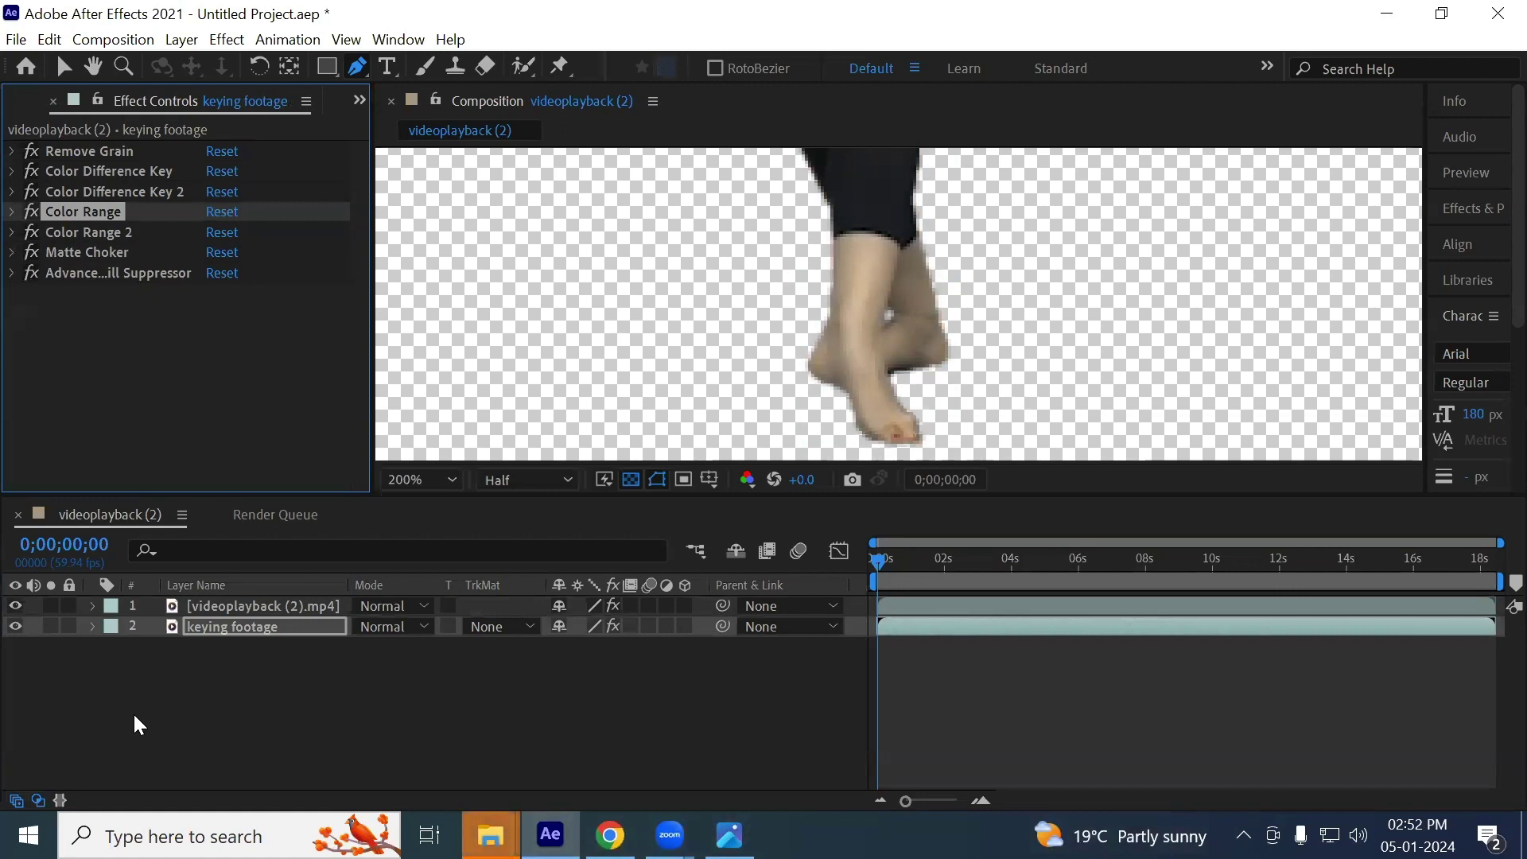
click(237, 608)
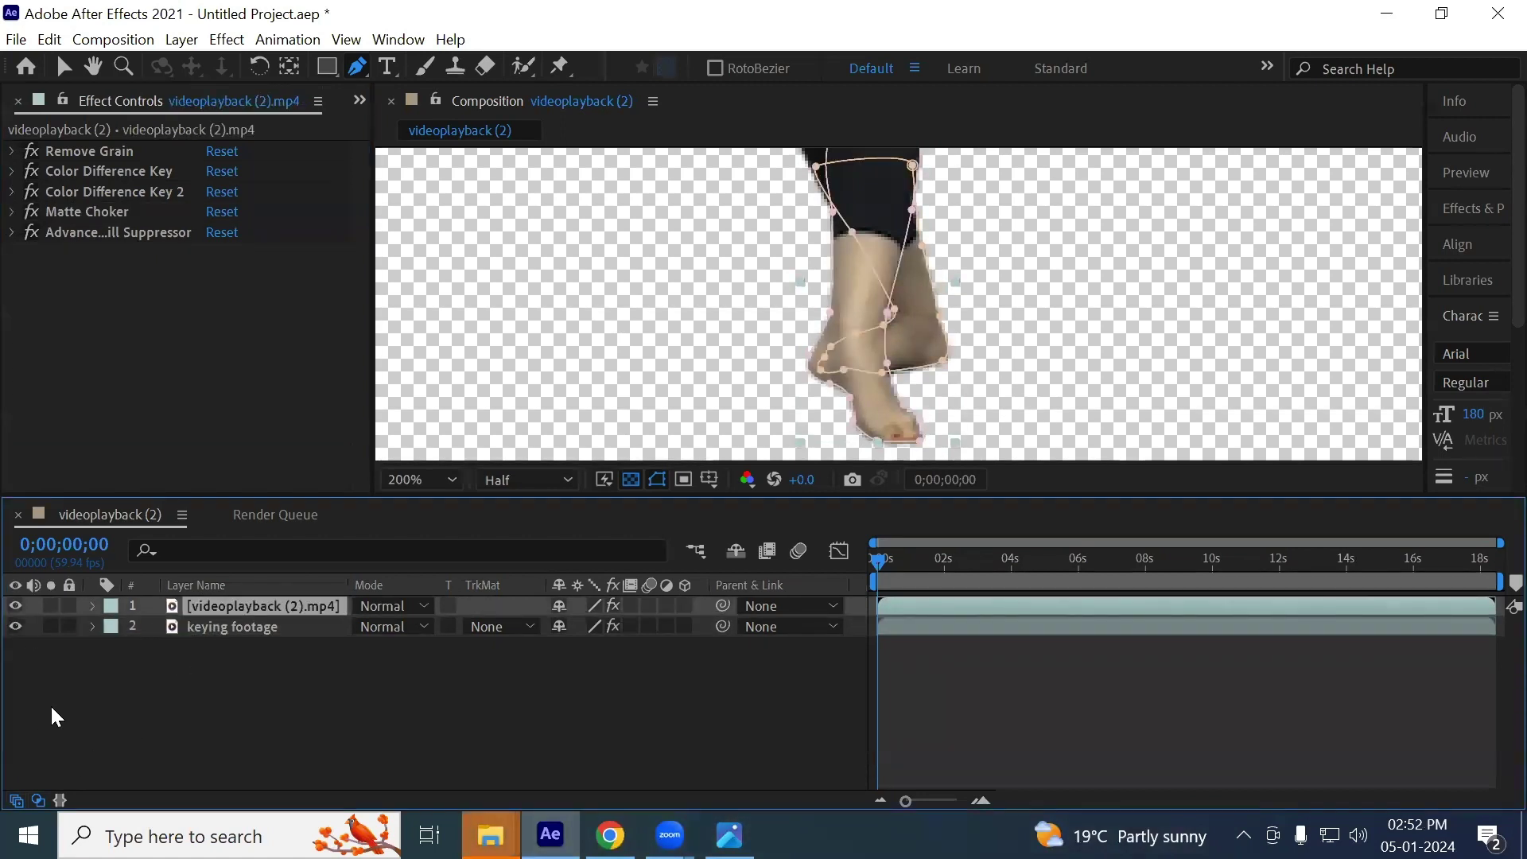
Toggle the visibility of the videoplayback (2).mp4 and keying footage layers to compare the masked feet with the underlying key
click(15, 606)
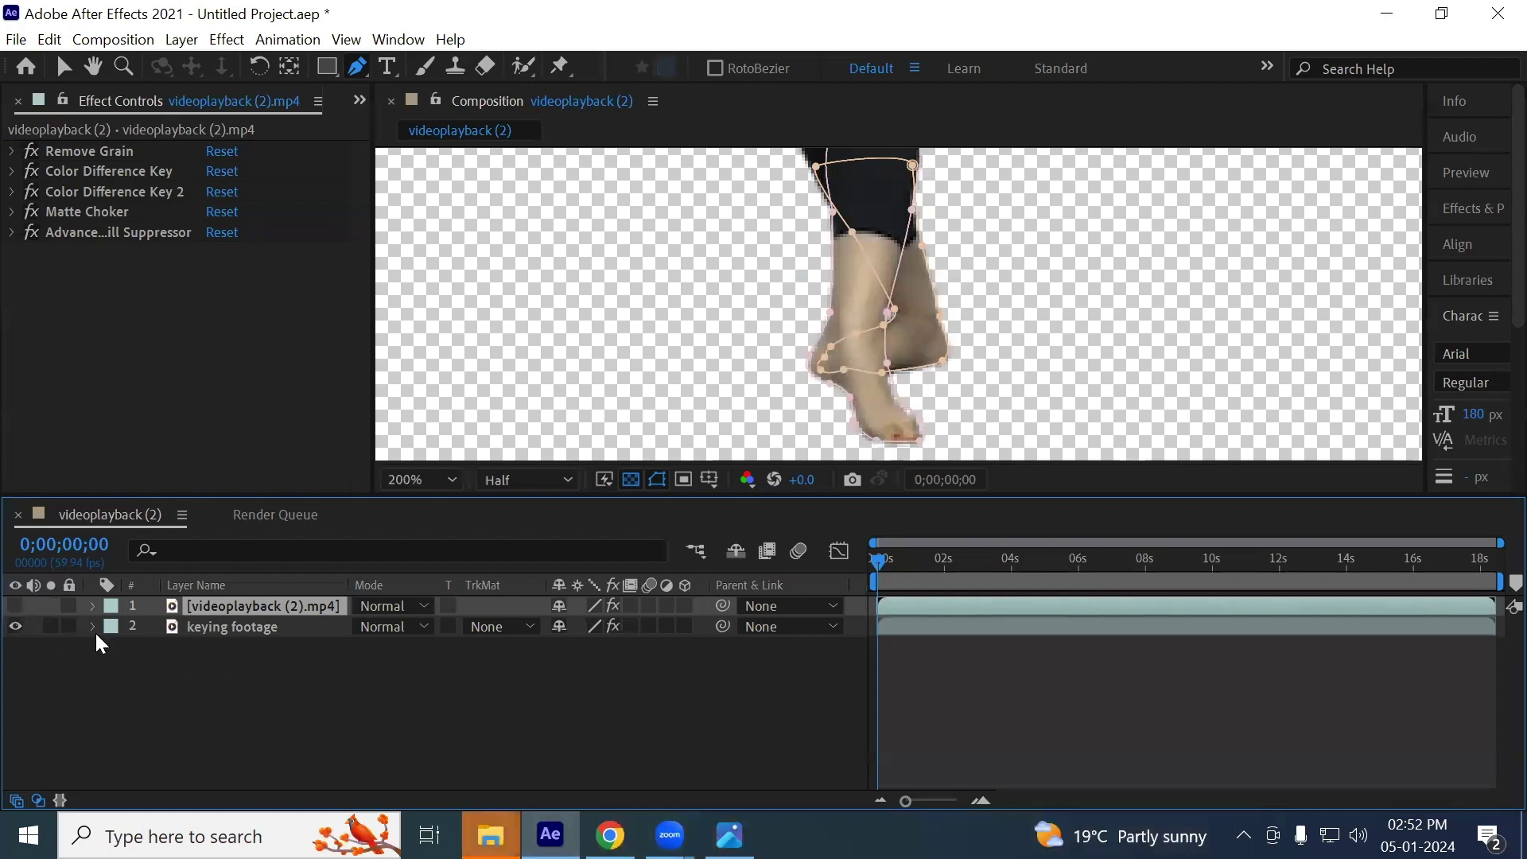
click(204, 628)
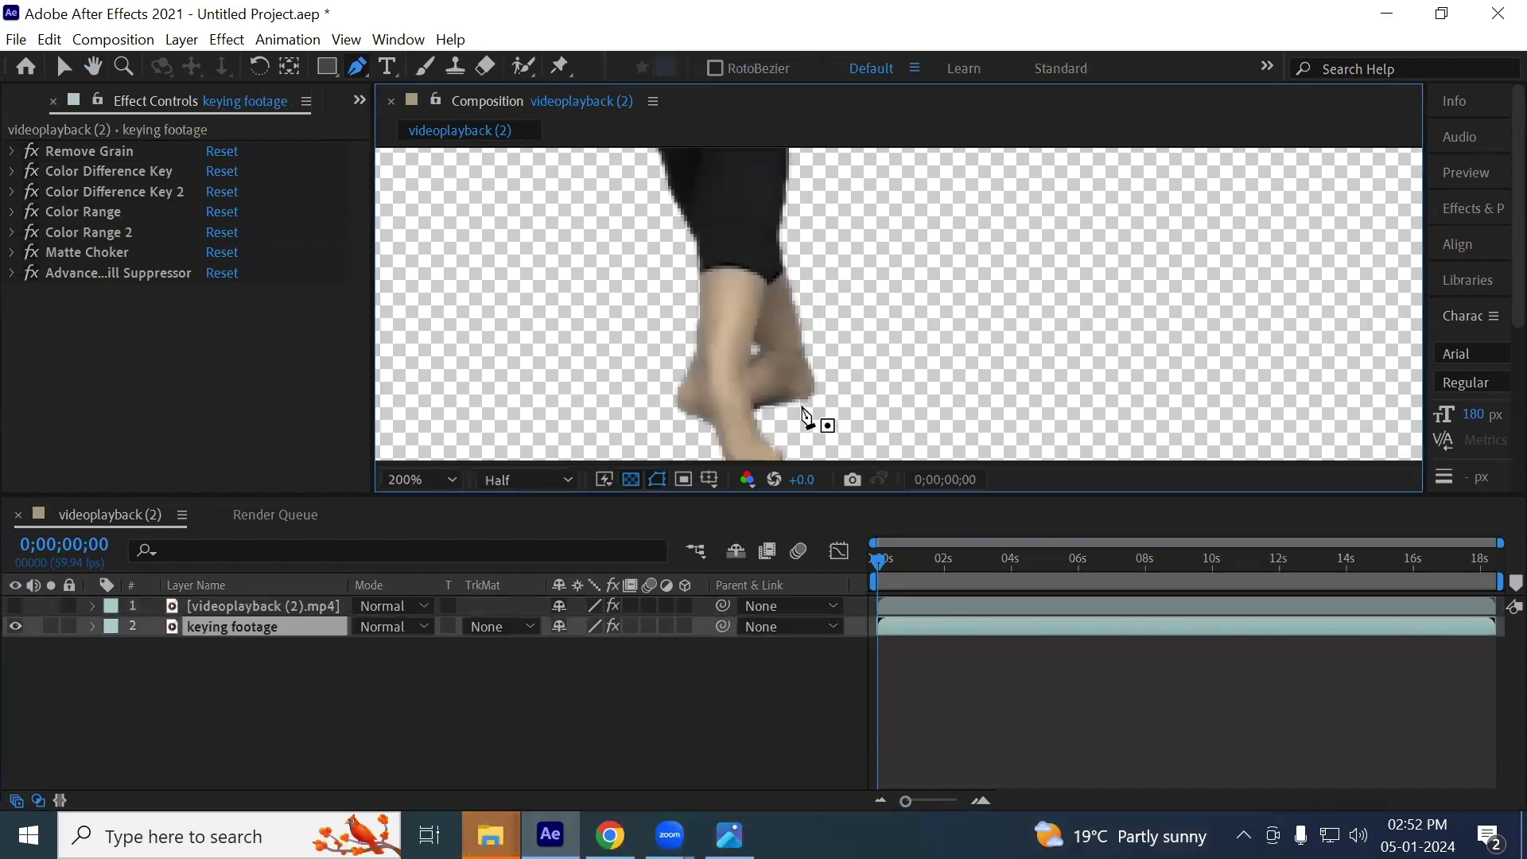
click(16, 607)
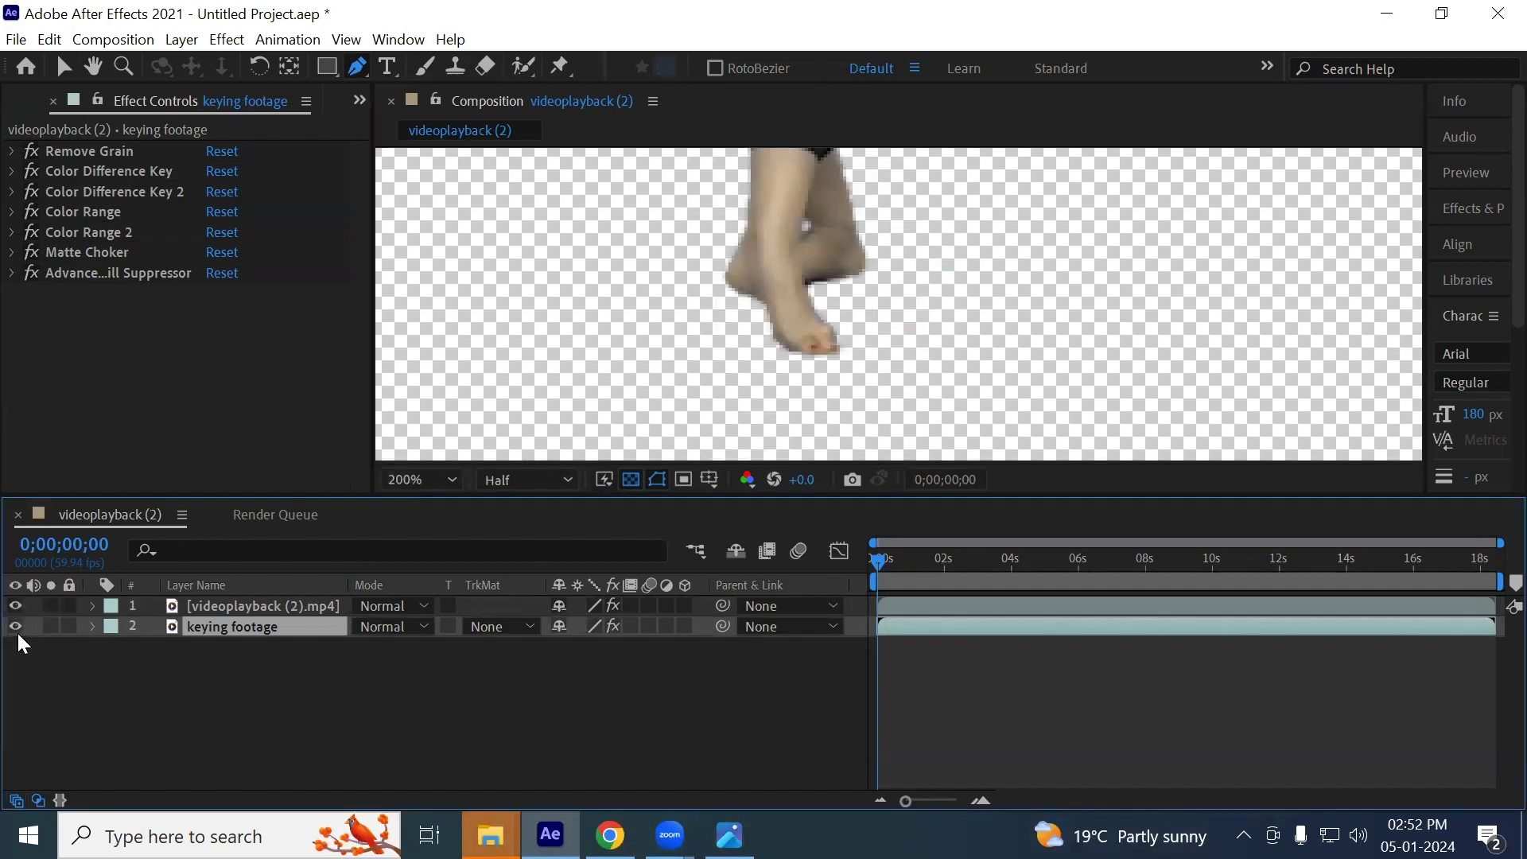
scroll(739, 231, down, 2)
scroll(795, 279, up, 1)
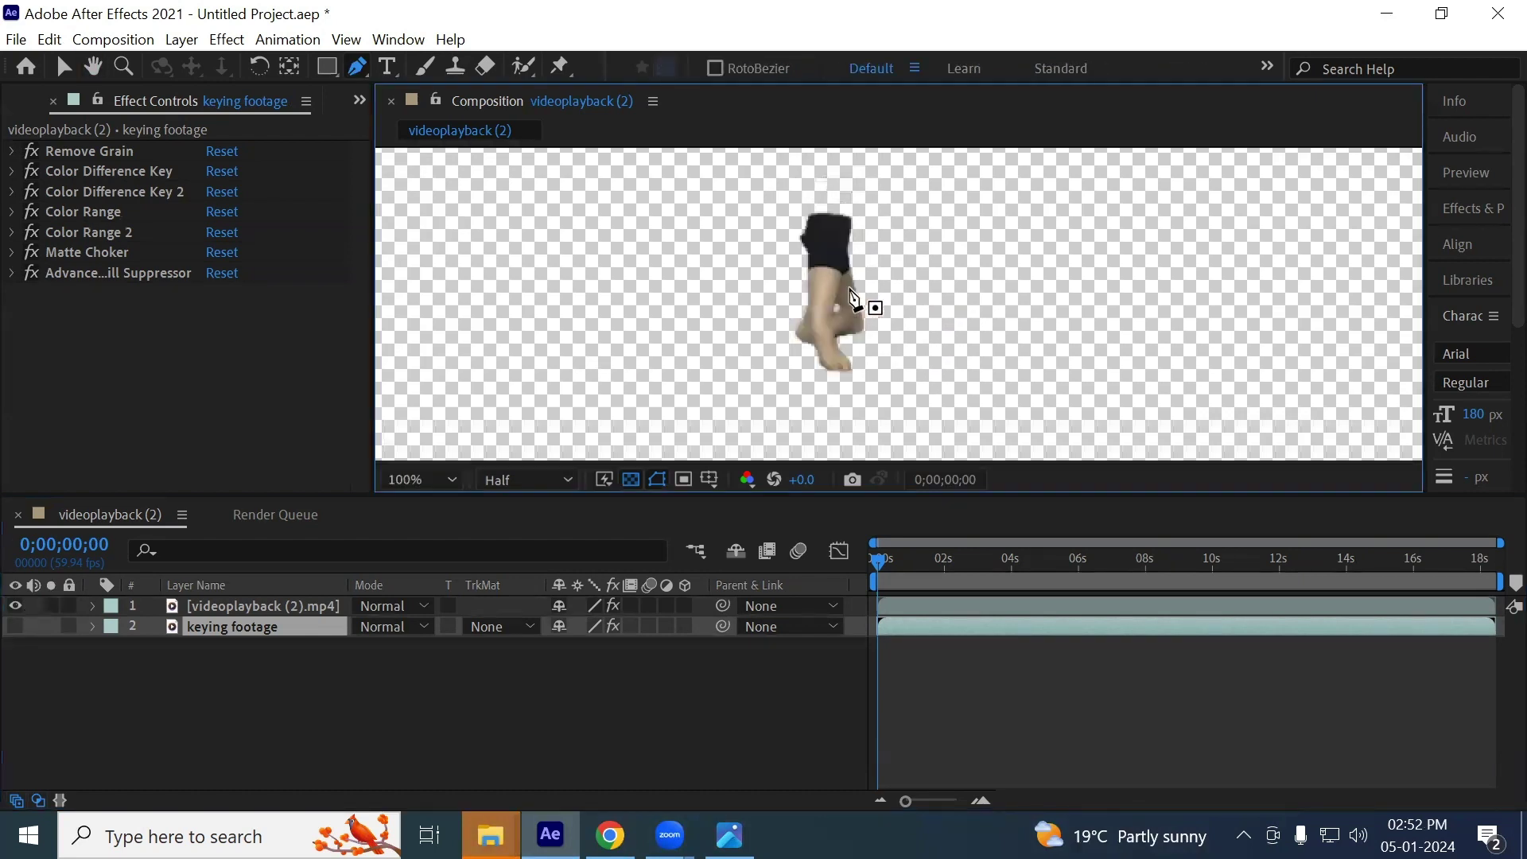
click(15, 606)
click(14, 626)
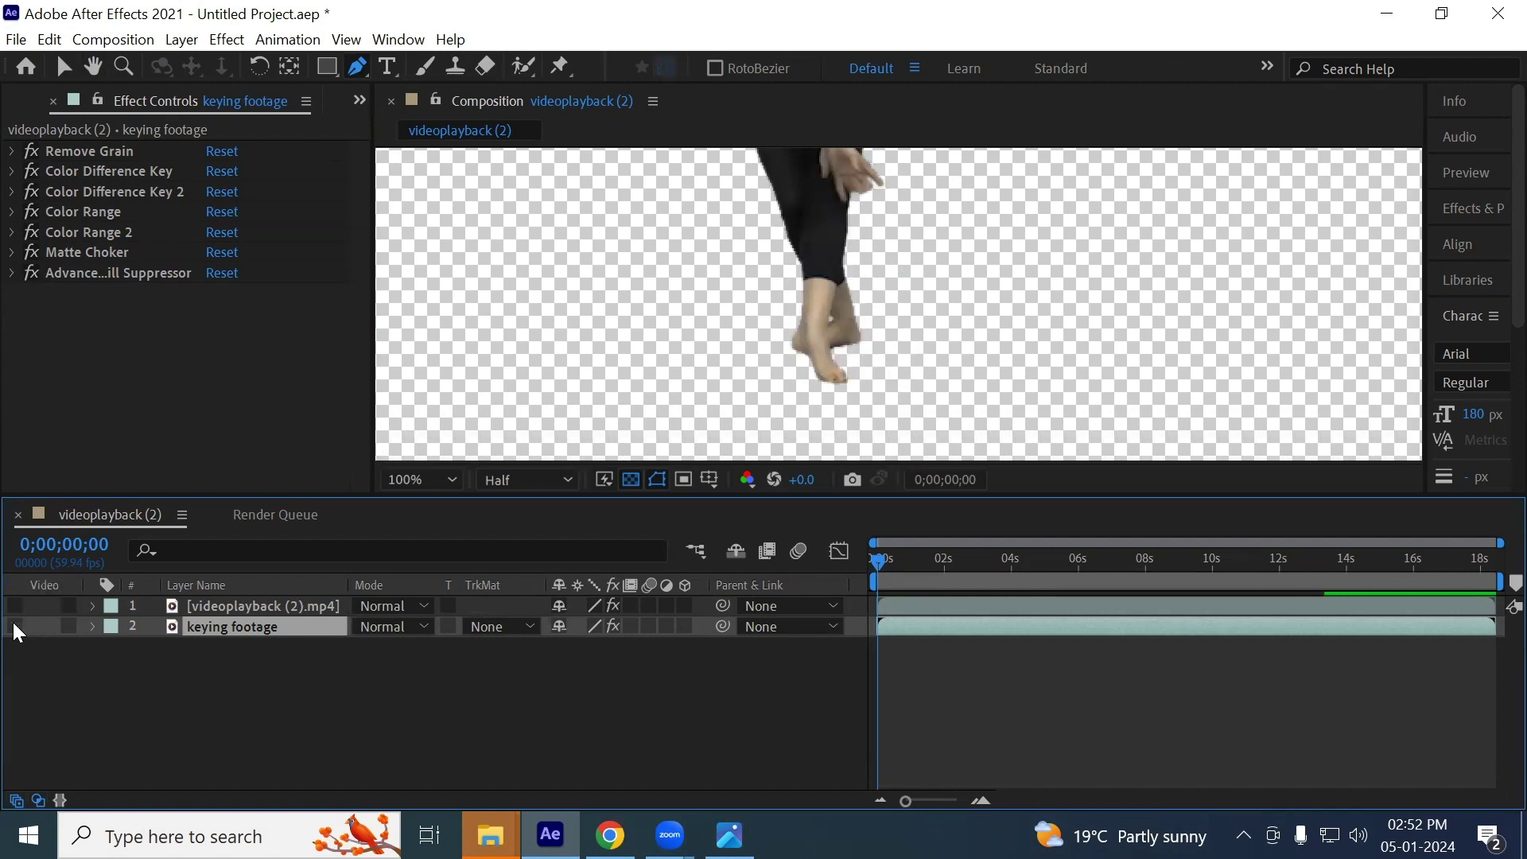
click(14, 606)
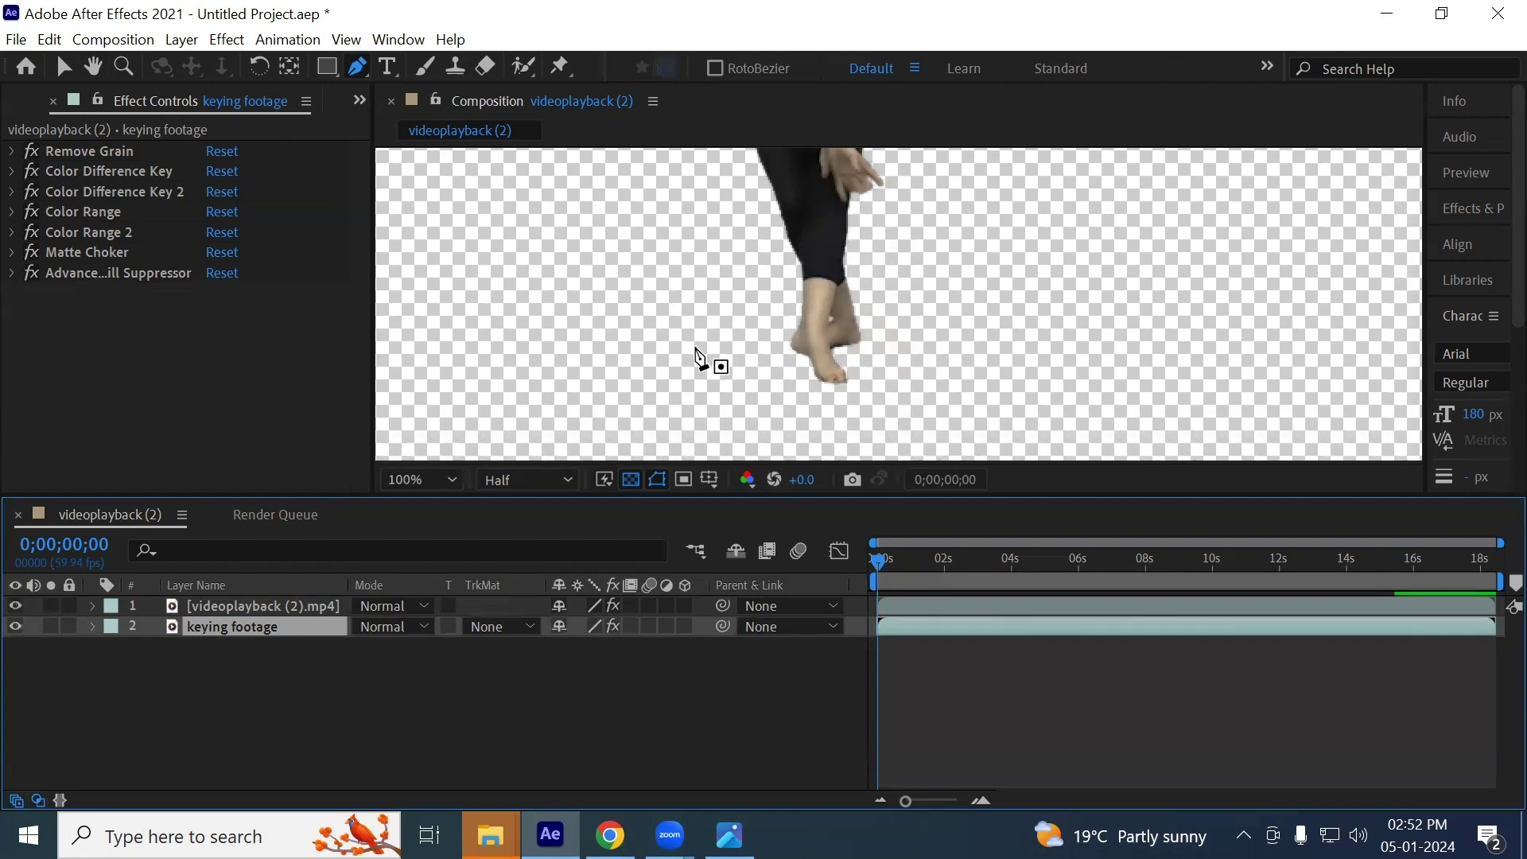
scroll(815, 381, up, 1)
drag(813, 371, 855, 267)
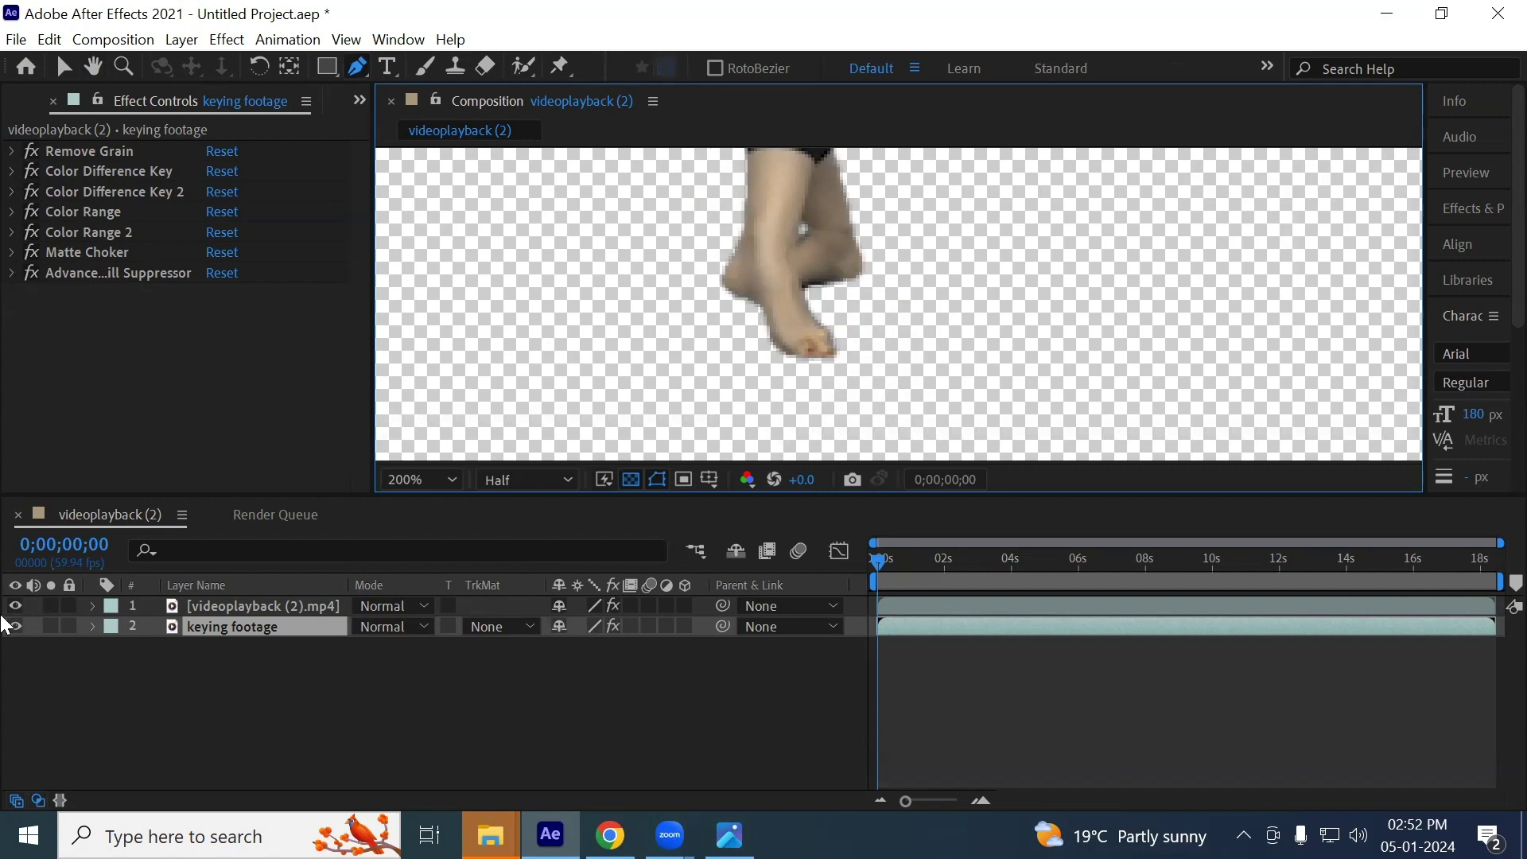
click(14, 608)
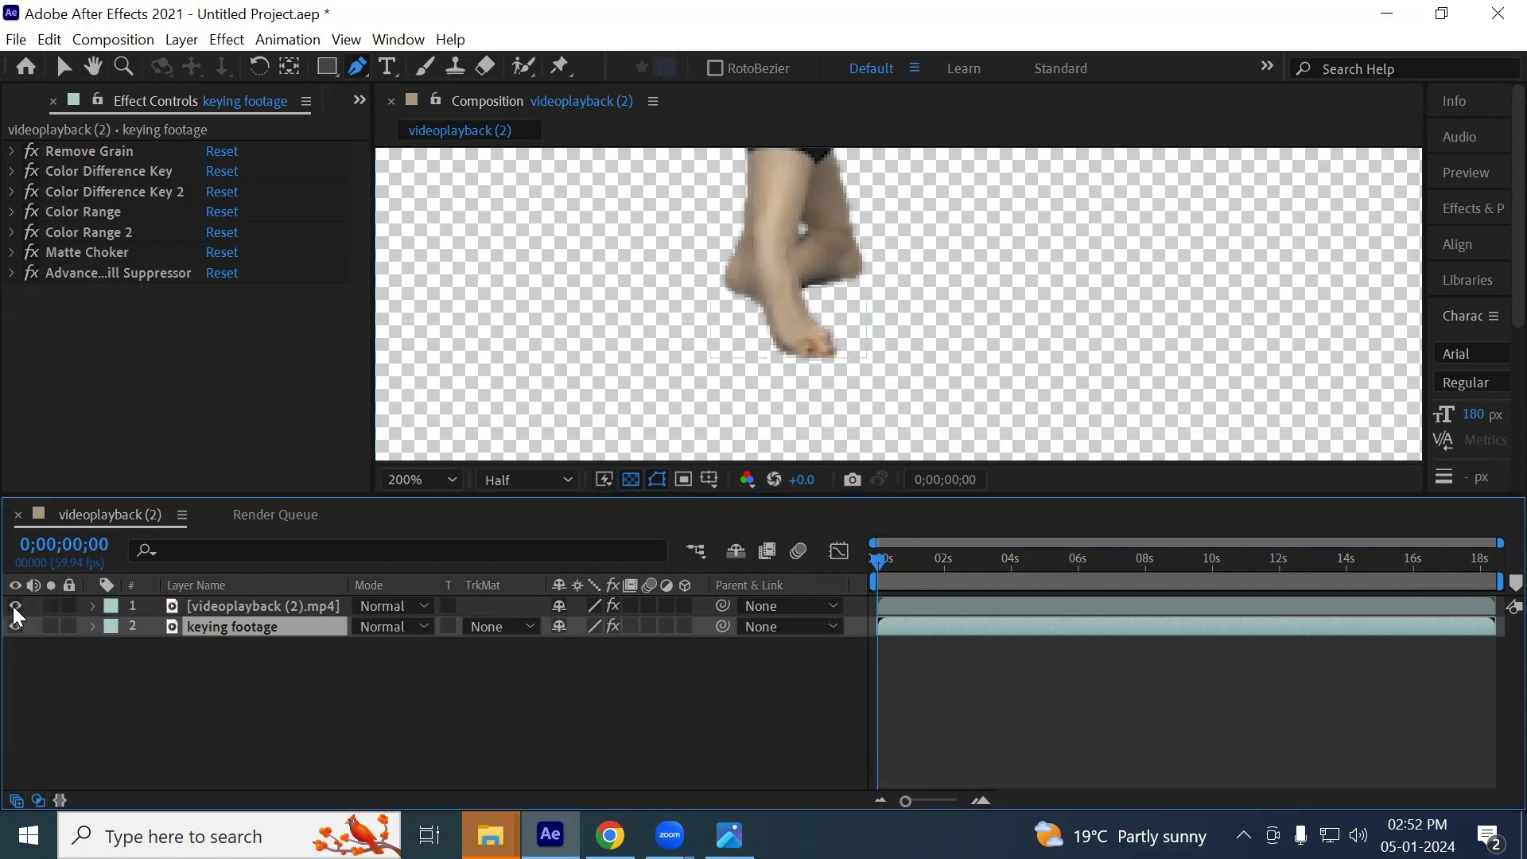
Select the videoplayback (2).mp4 layer and go to 0;00;00;30 to check how its masks line up with the moving legs
click(239, 606)
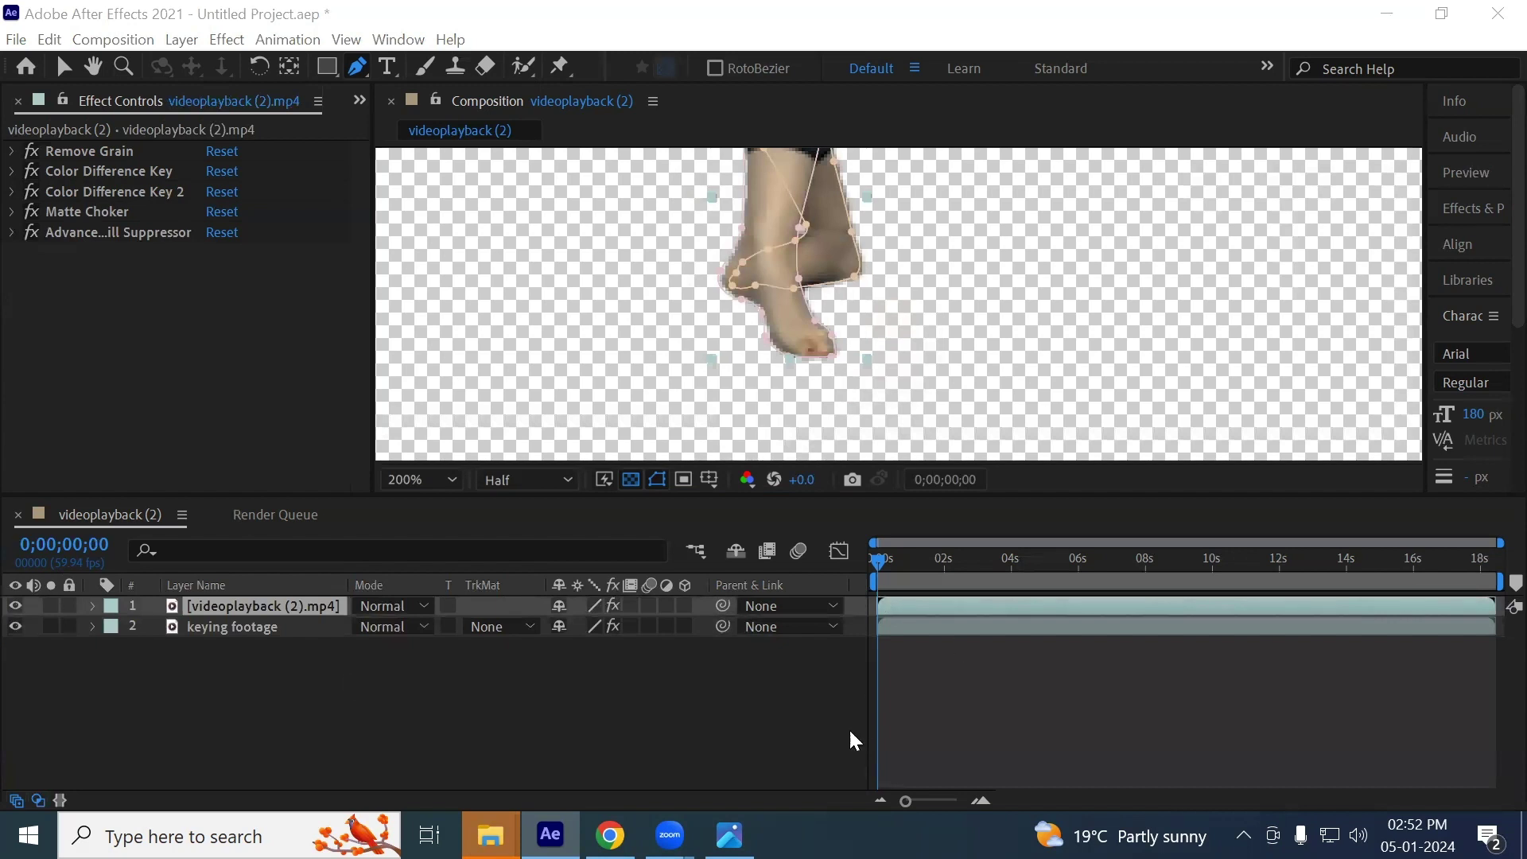
click(980, 801)
click(981, 801)
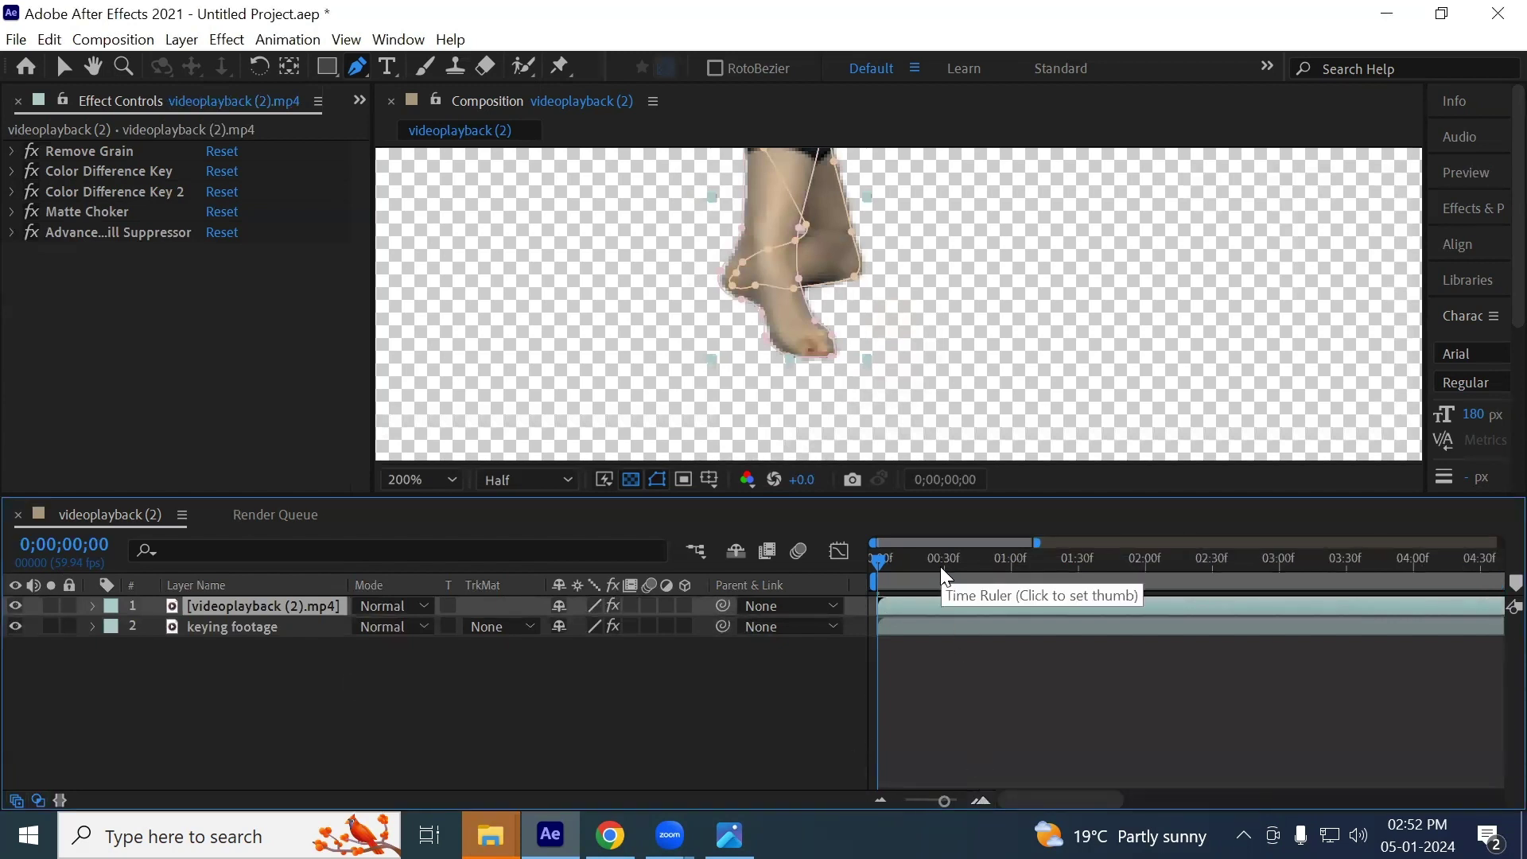
click(981, 801)
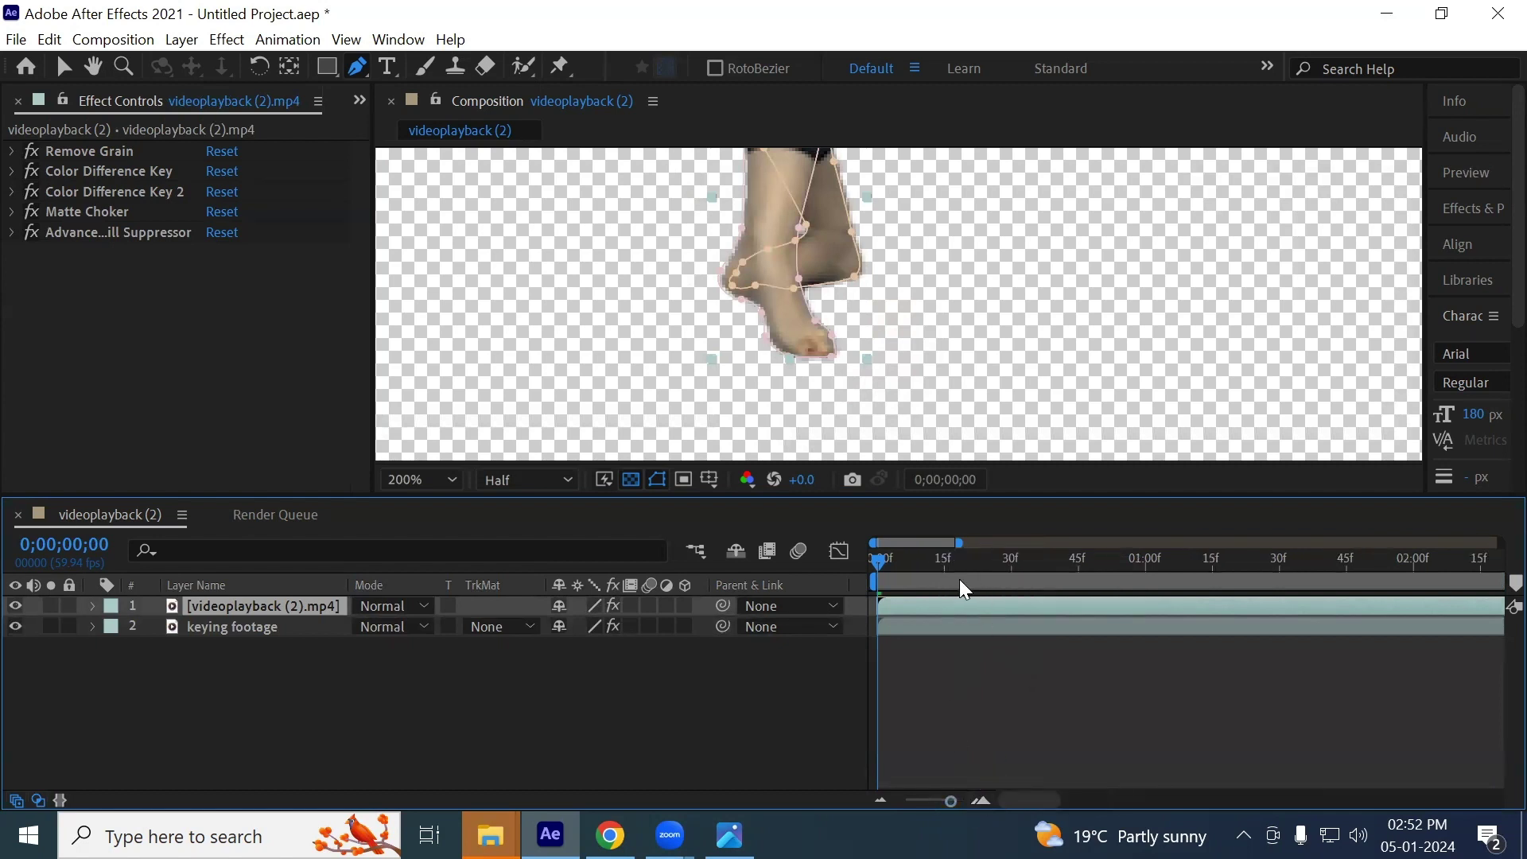
click(1011, 567)
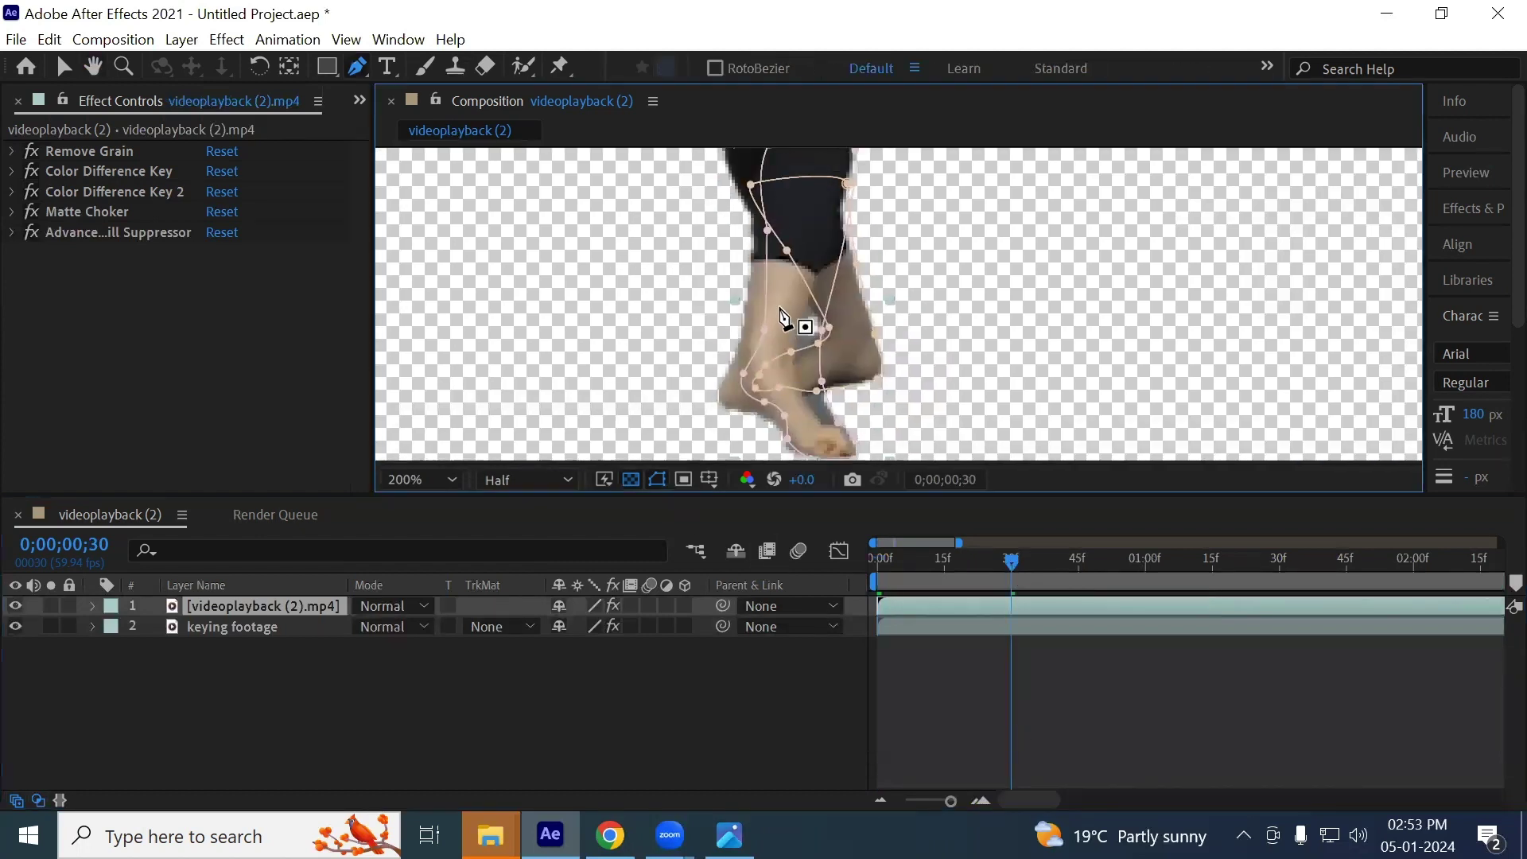
Reveal the layer's mask paths and start keyframing the Mask Path of Mask 1 and Mask 2 at 0;00;00;00
click(260, 606)
key(m)
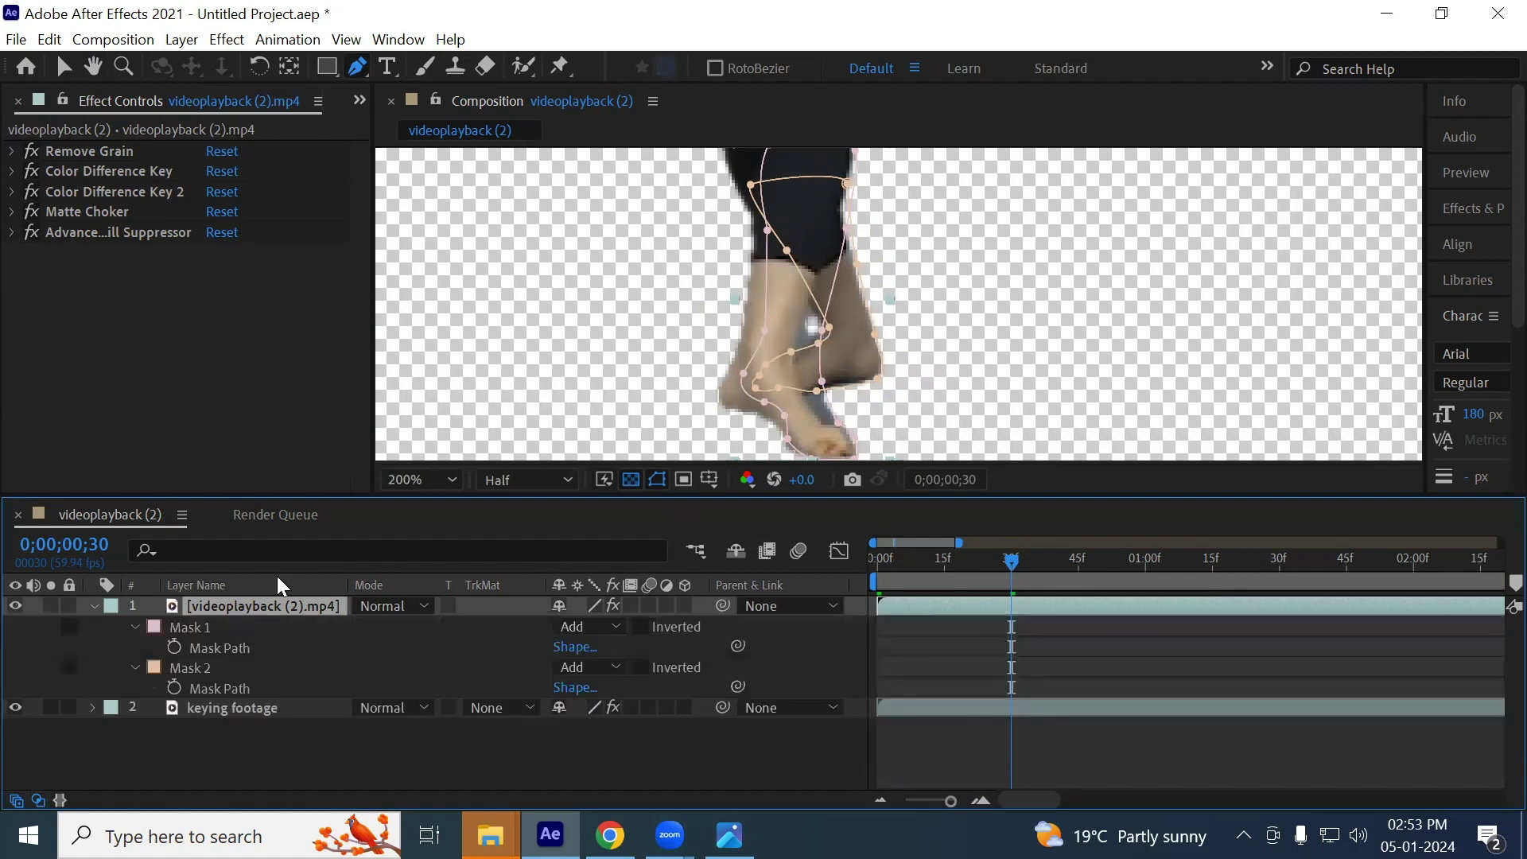
click(214, 650)
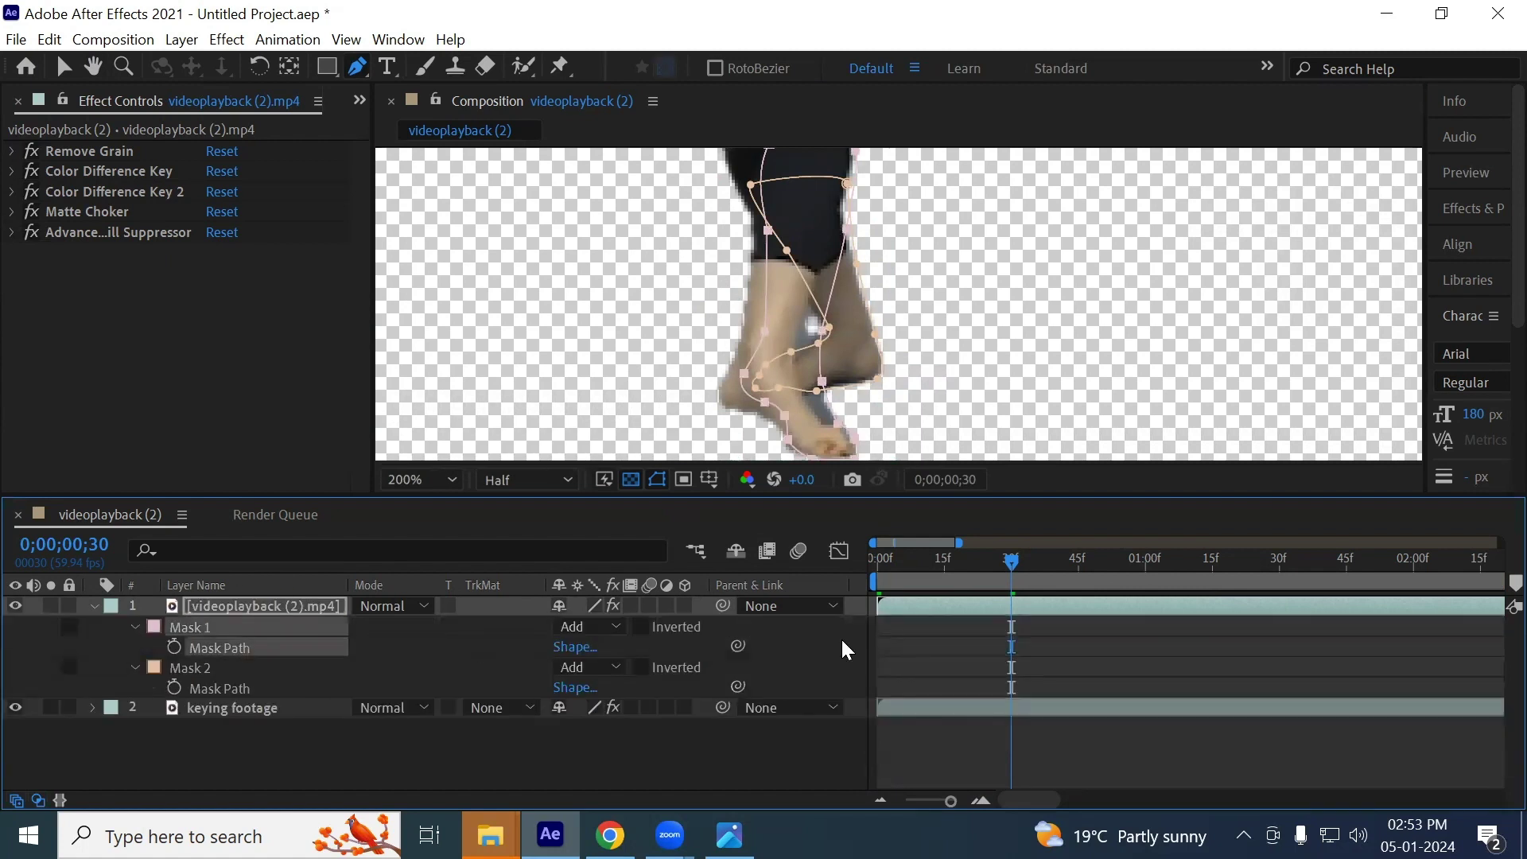
drag(899, 567, 876, 566)
click(175, 647)
click(175, 689)
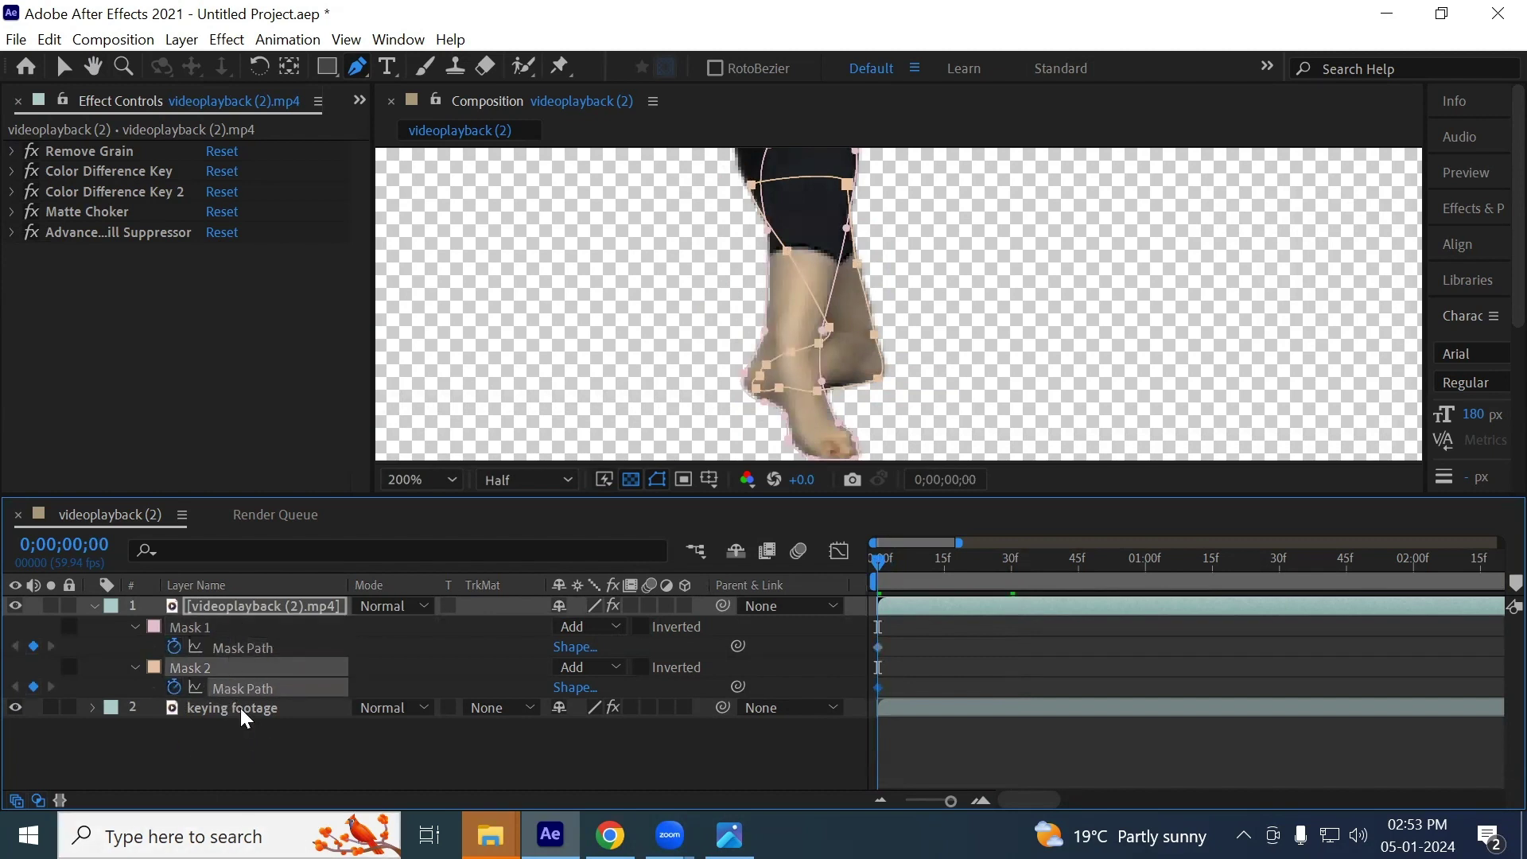
At 0;00;00;30, select the Mask 1 path and put the whole shape into free transform
click(1013, 567)
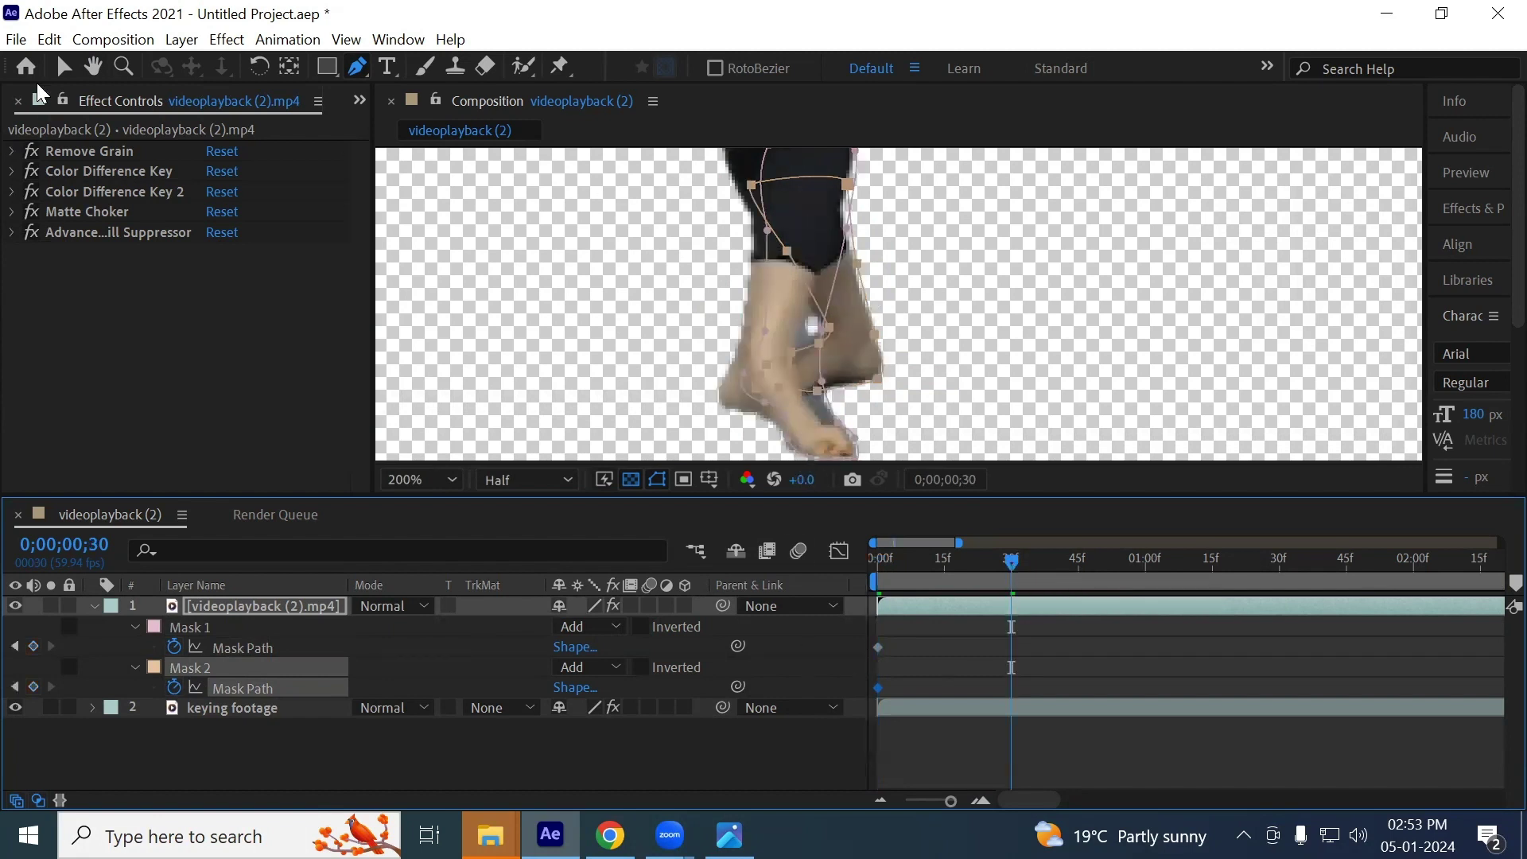
click(64, 71)
click(260, 649)
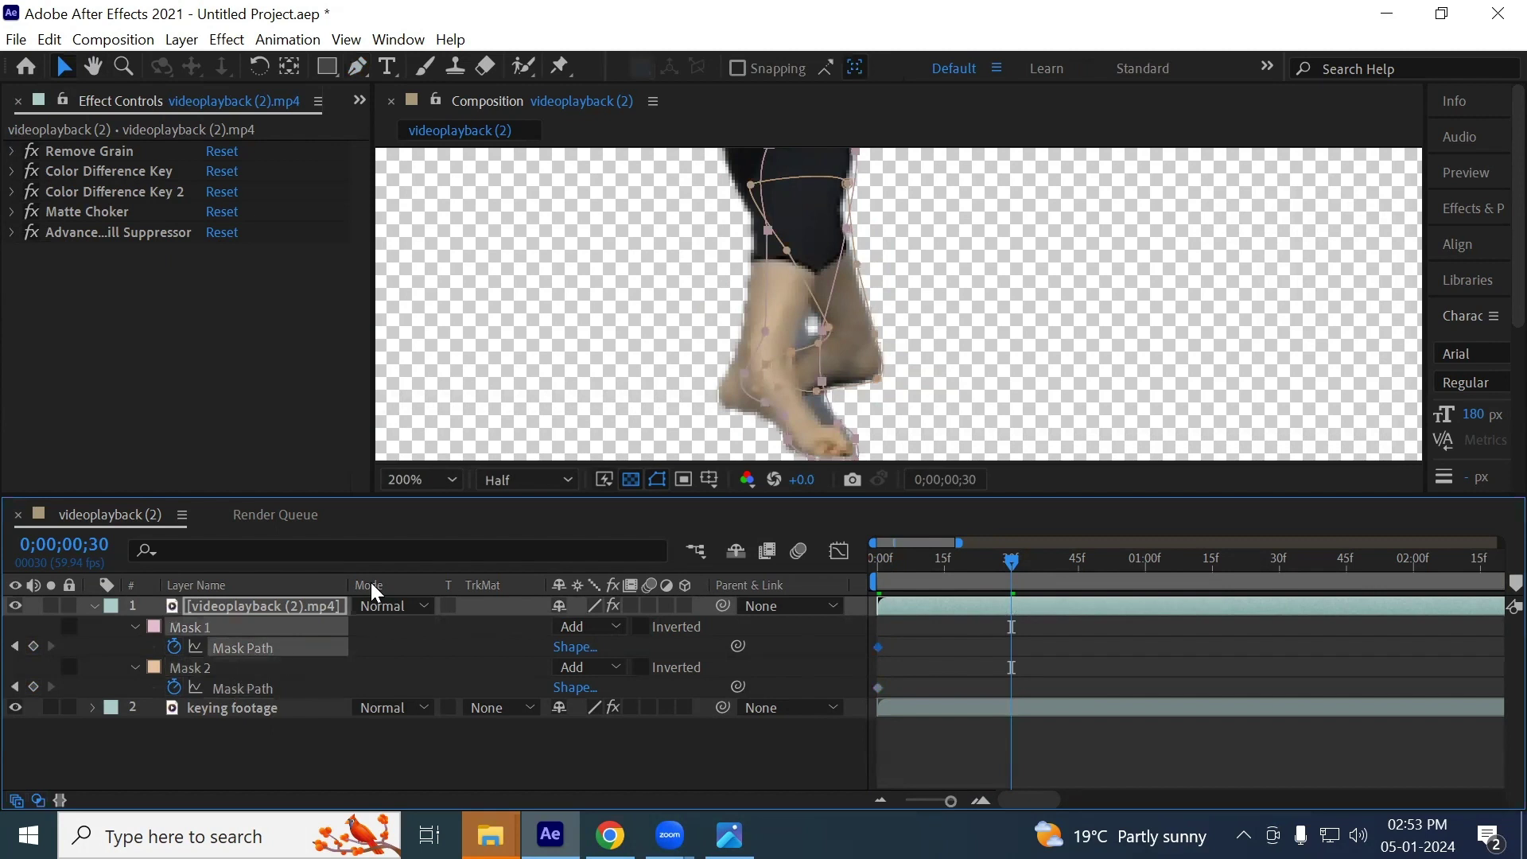
drag(776, 231, 763, 282)
double_click(751, 253)
drag(778, 388, 731, 334)
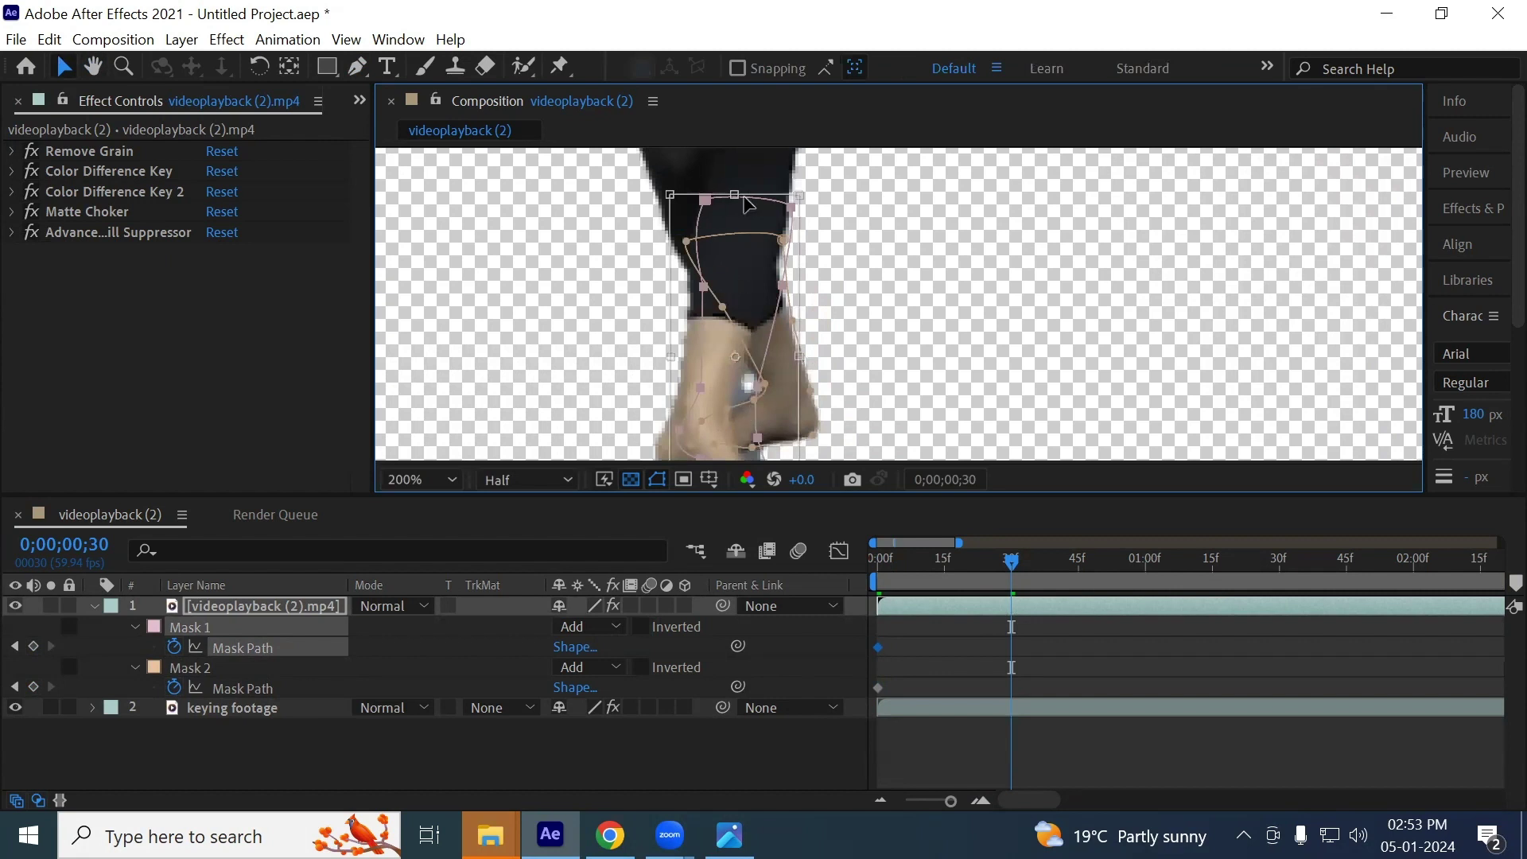
Turn off the transparency grid and enlarge the composition view around the feet
click(631, 479)
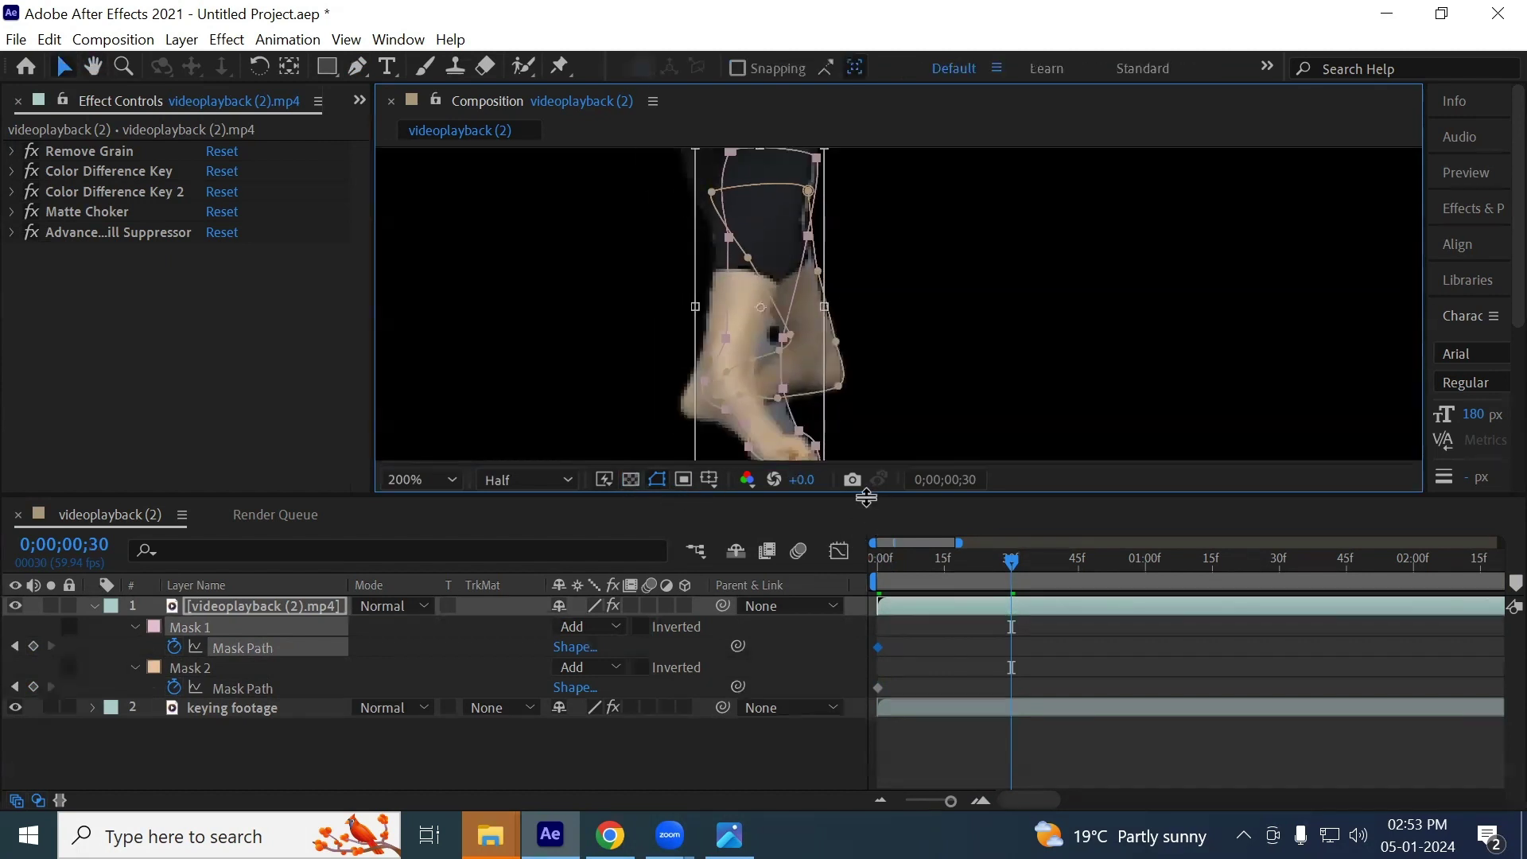
drag(872, 499, 866, 667)
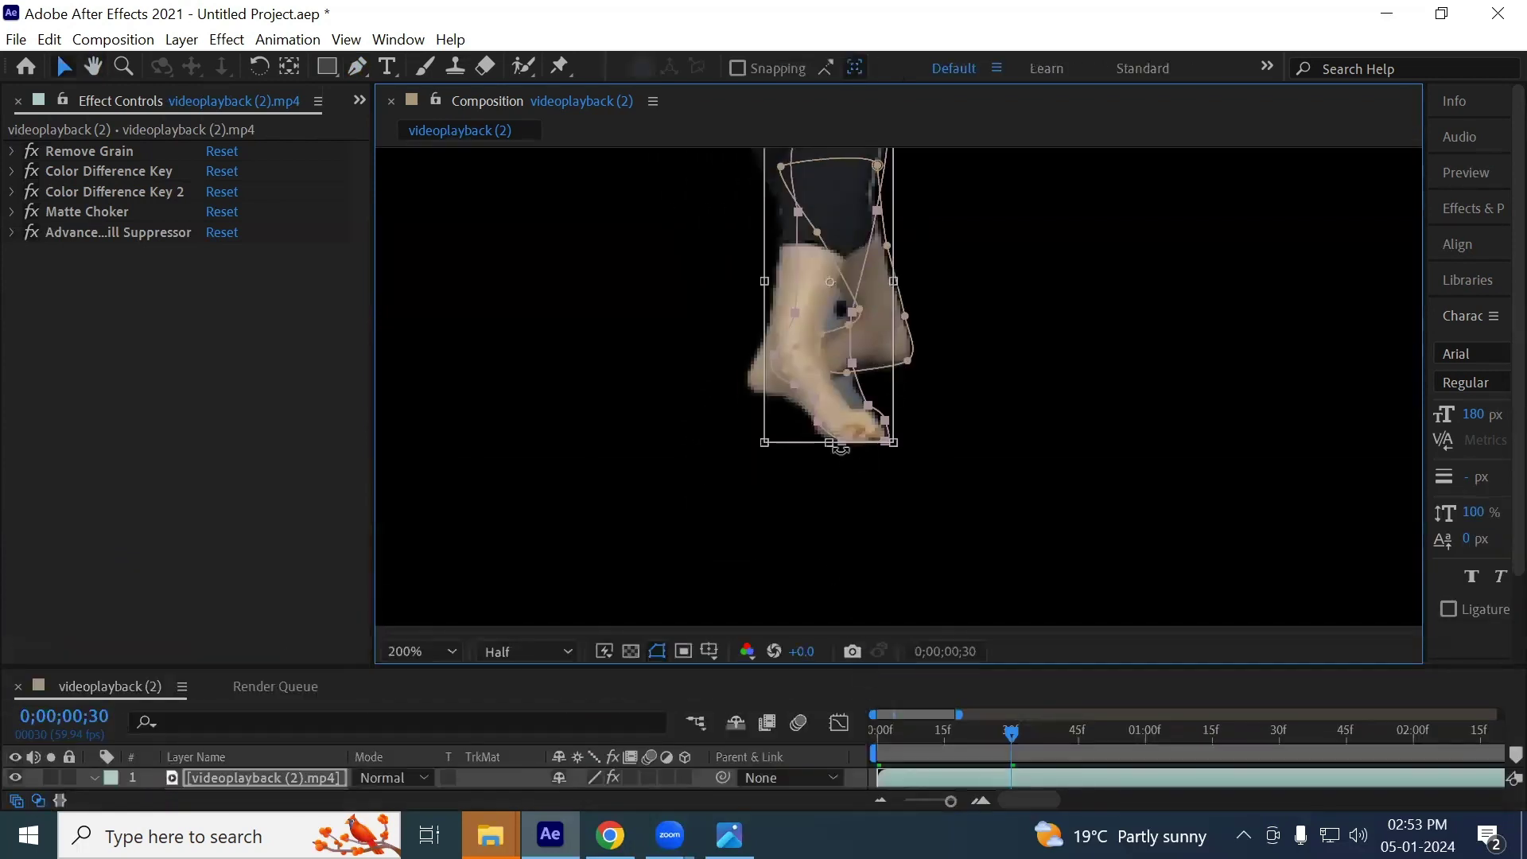
drag(777, 387, 740, 475)
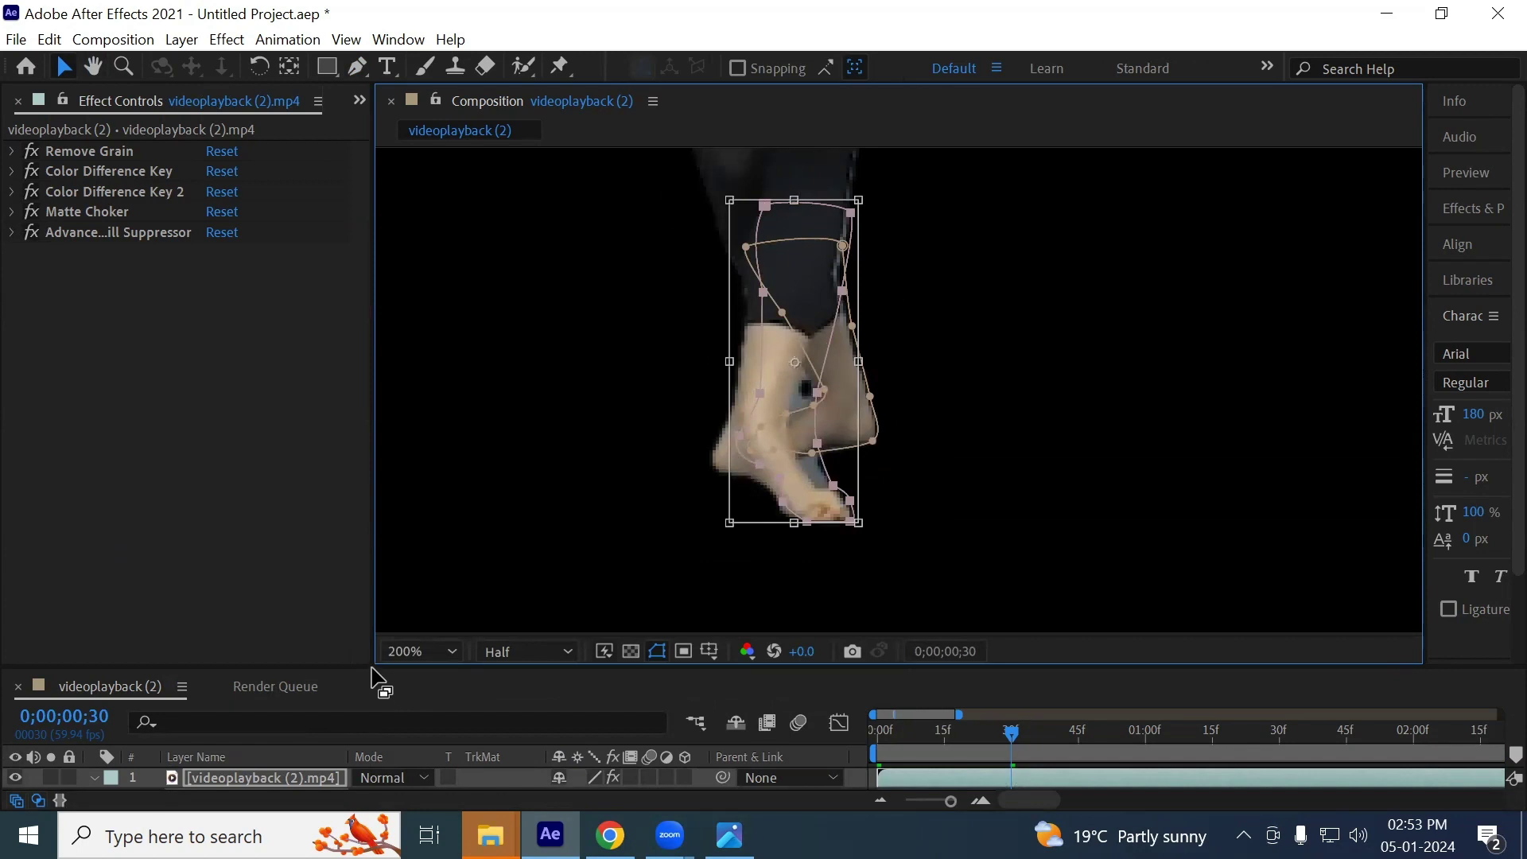
drag(368, 667, 369, 435)
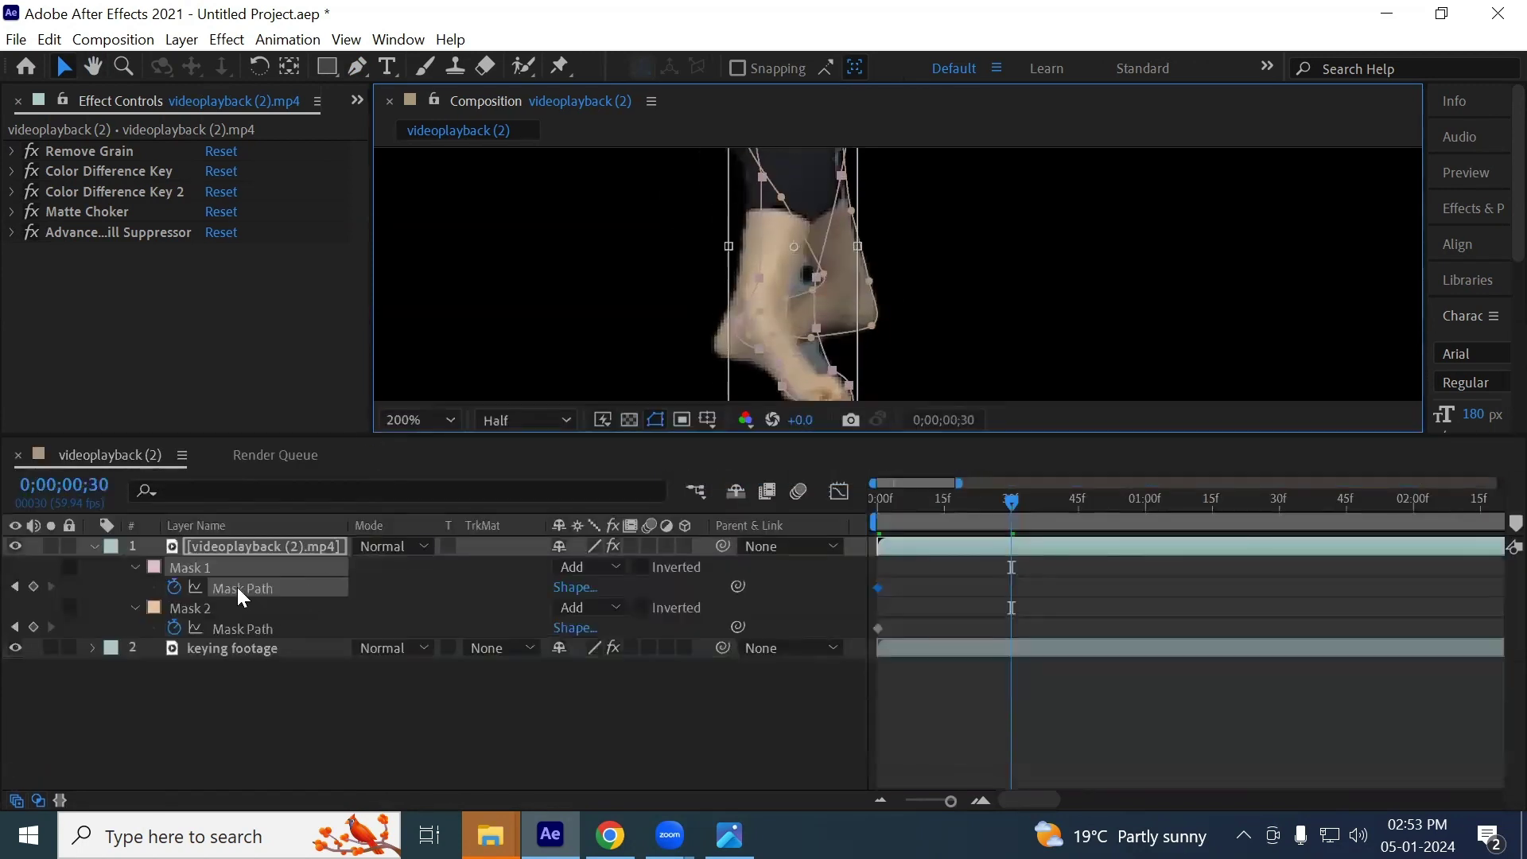
drag(618, 436, 553, 647)
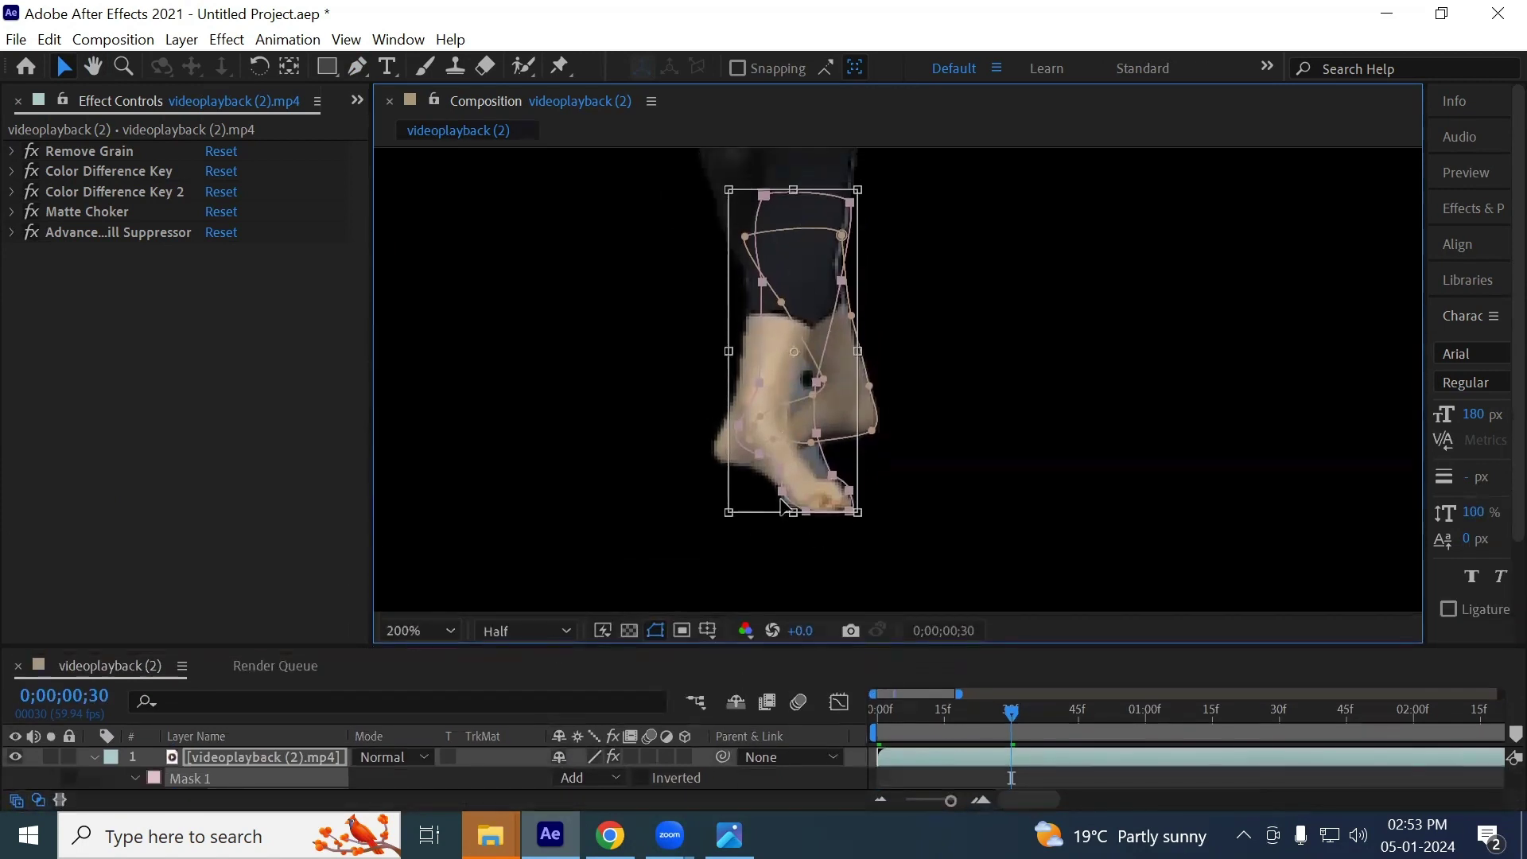
Move and slightly rotate the whole Mask 1 path at 0;00;00;30 to follow the front leg's position
click(797, 352)
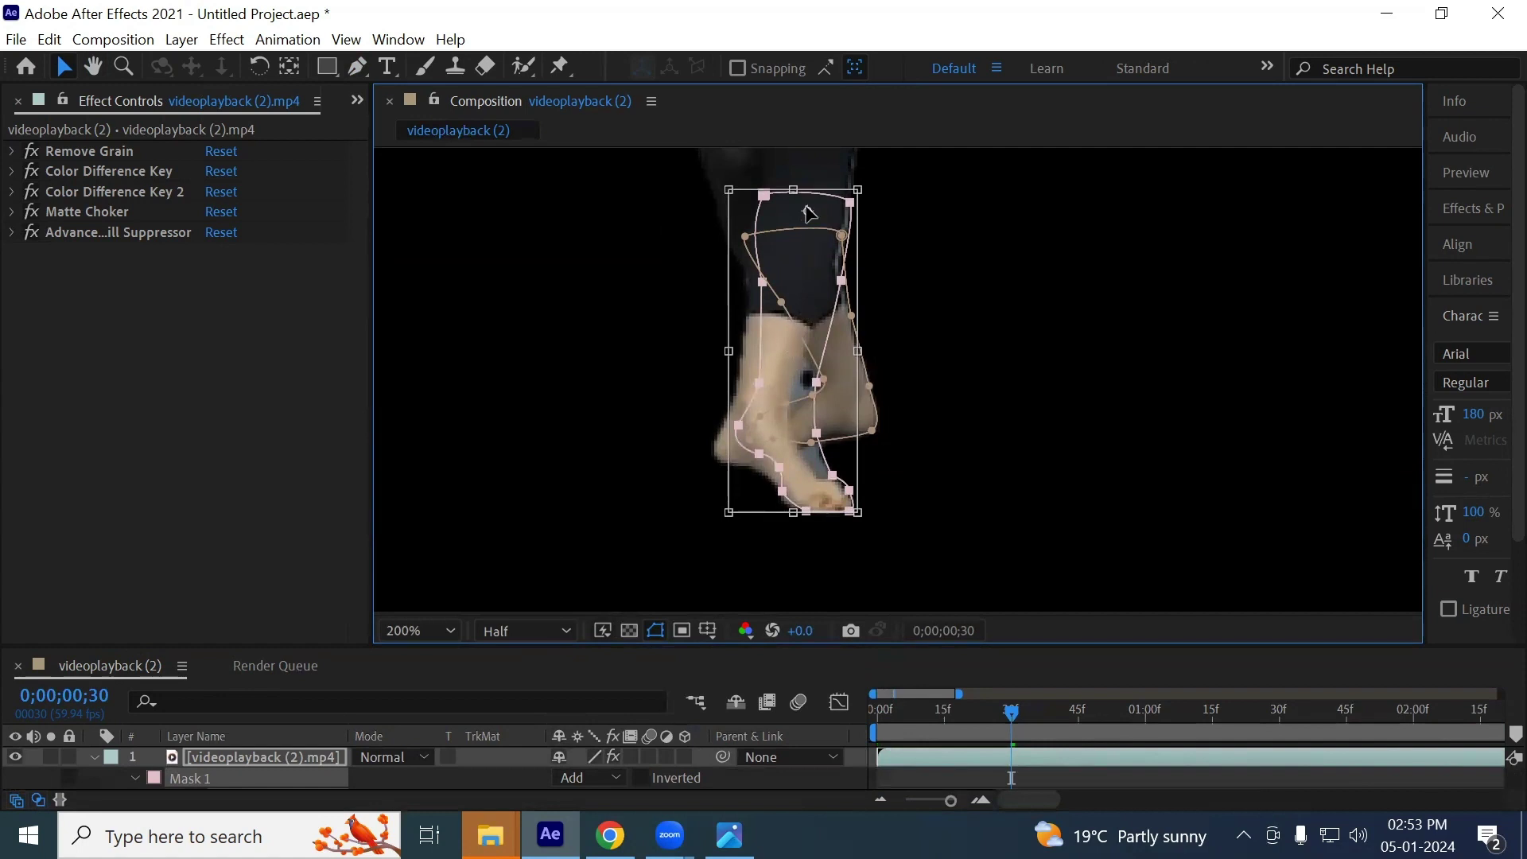
key(period)
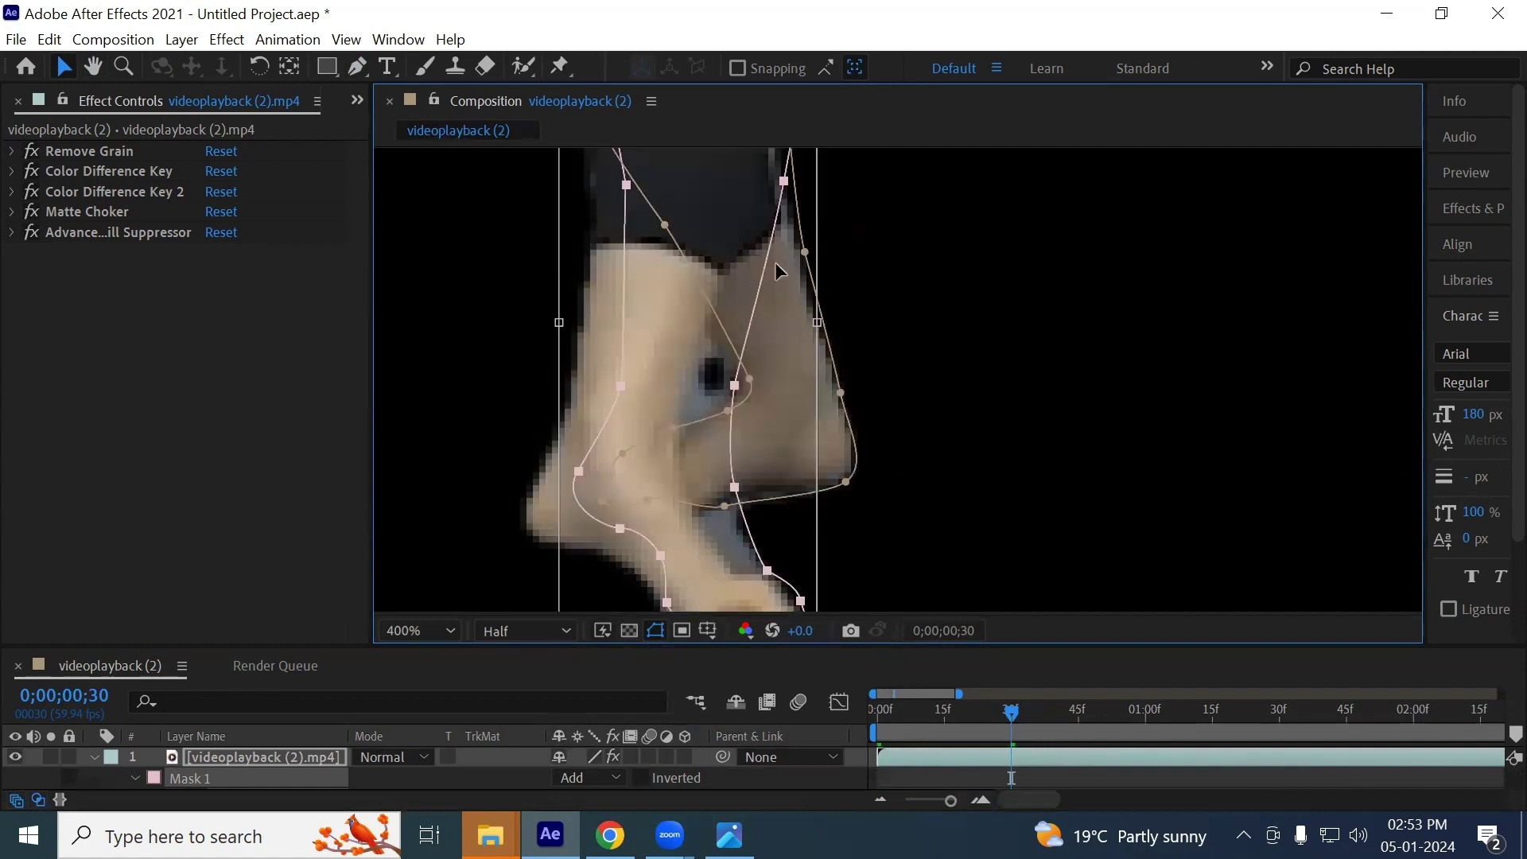
scroll(780, 271, up, 5)
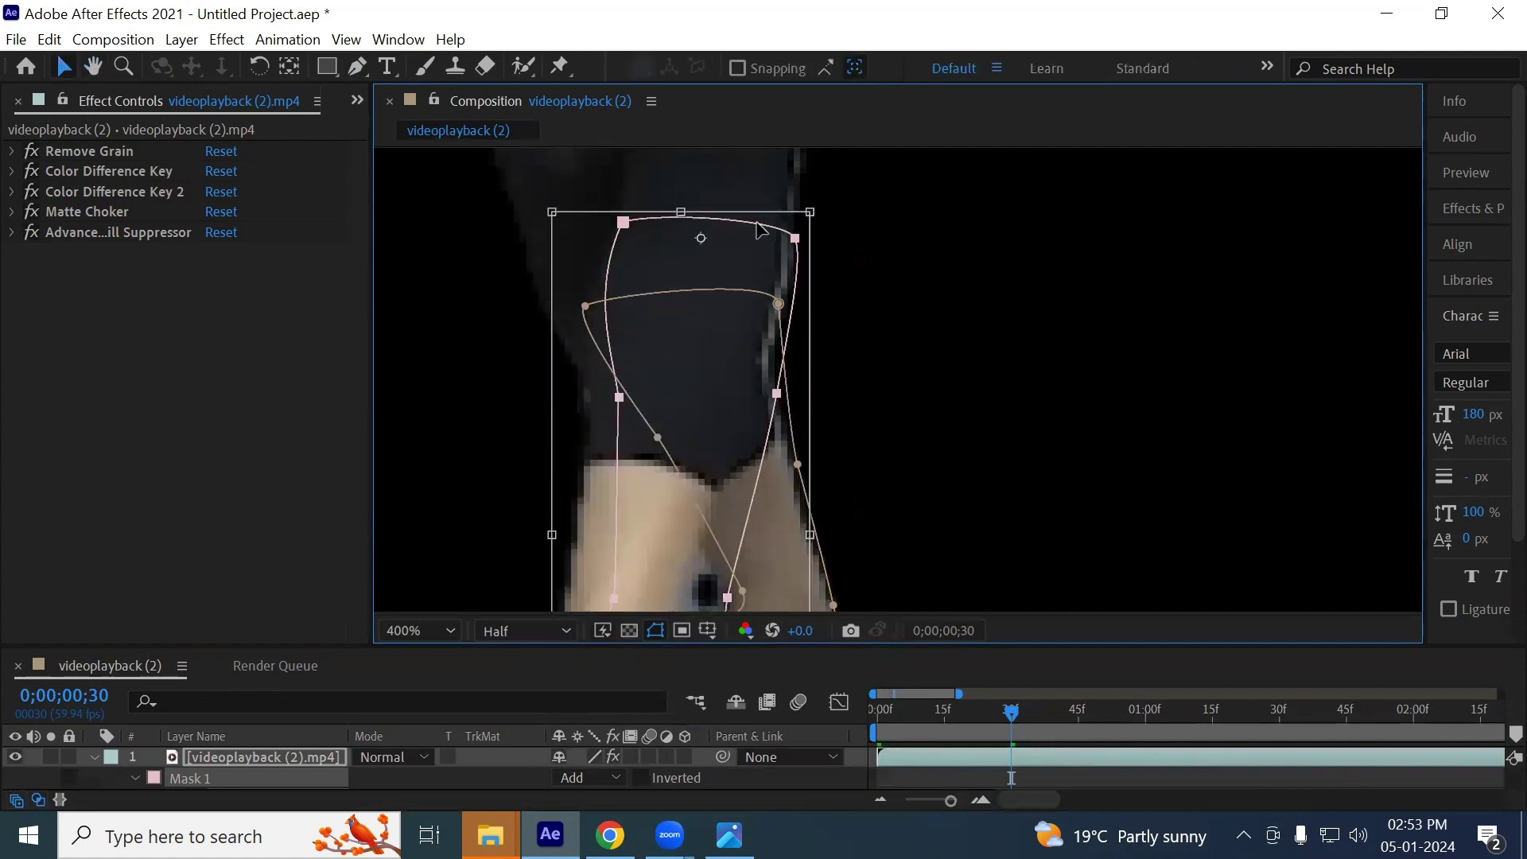
mouse_move(746, 222)
mouse_down()
mouse_move(718, 220)
mouse_move(739, 232)
mouse_up()
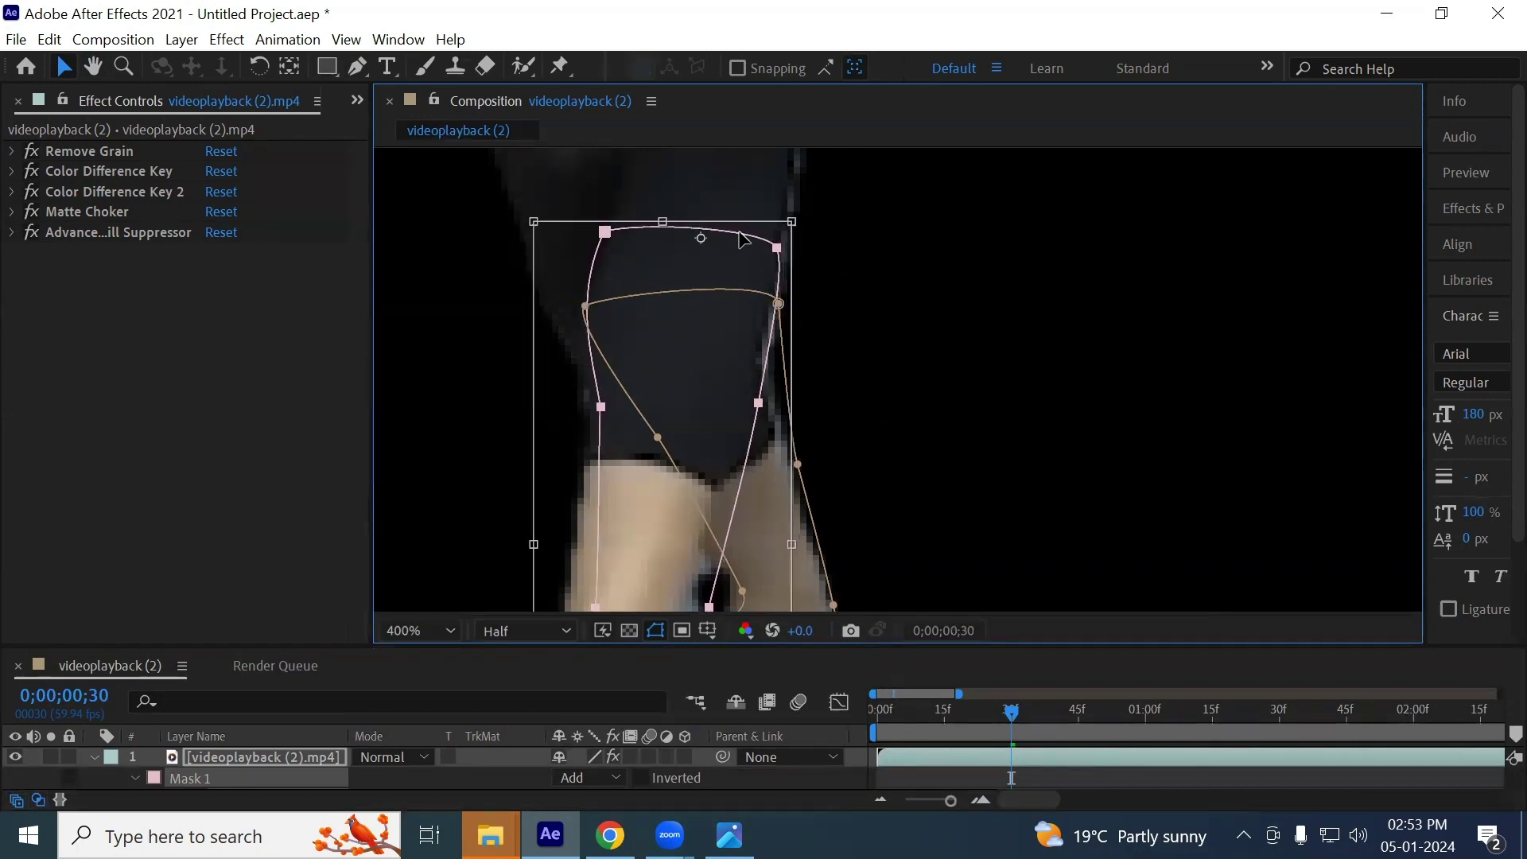
scroll(735, 466, down, 5)
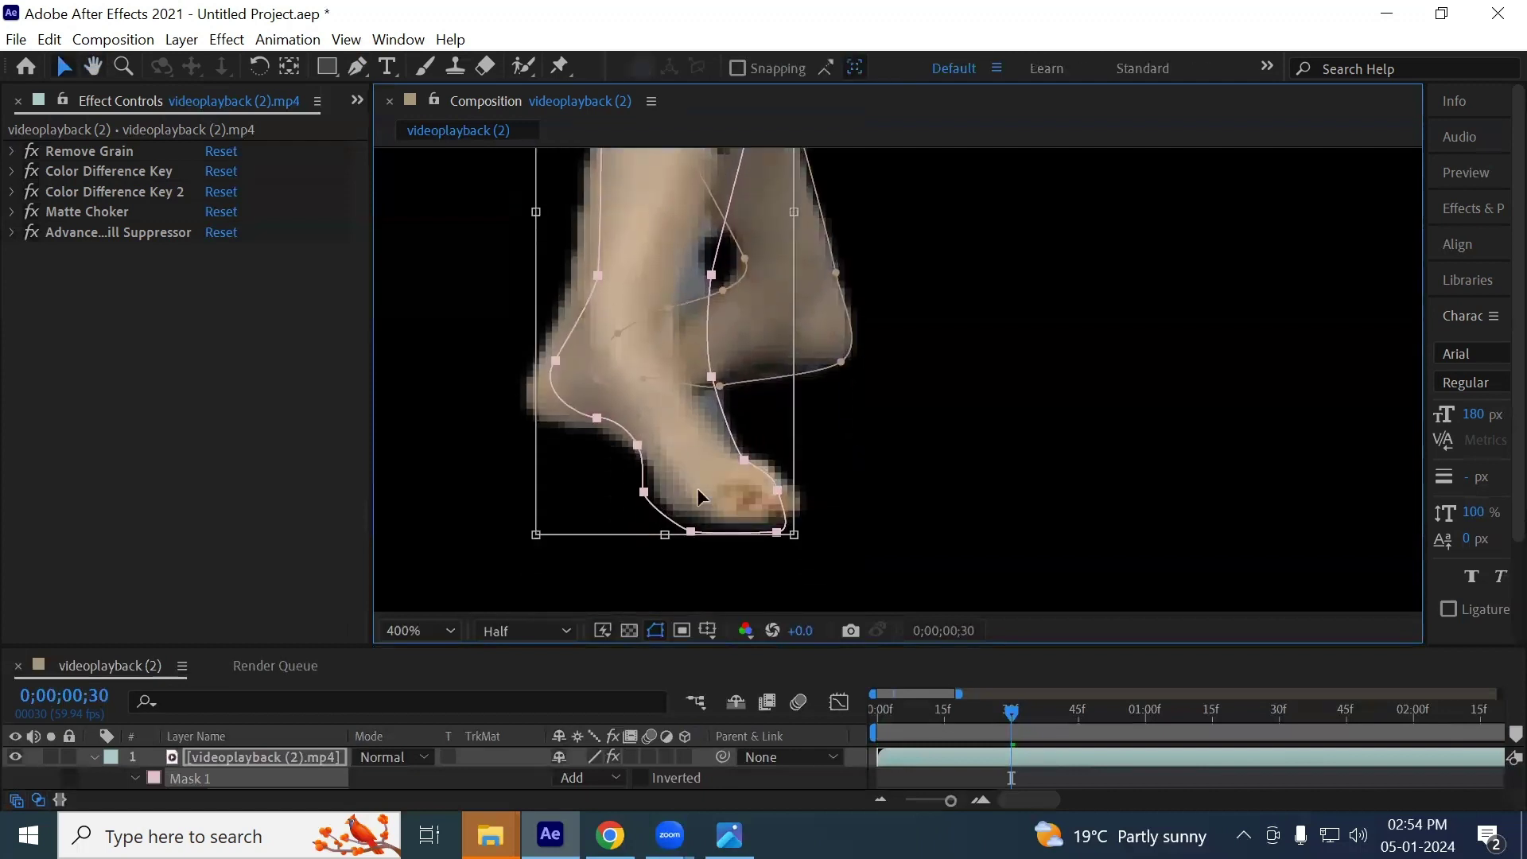
drag(801, 551, 779, 554)
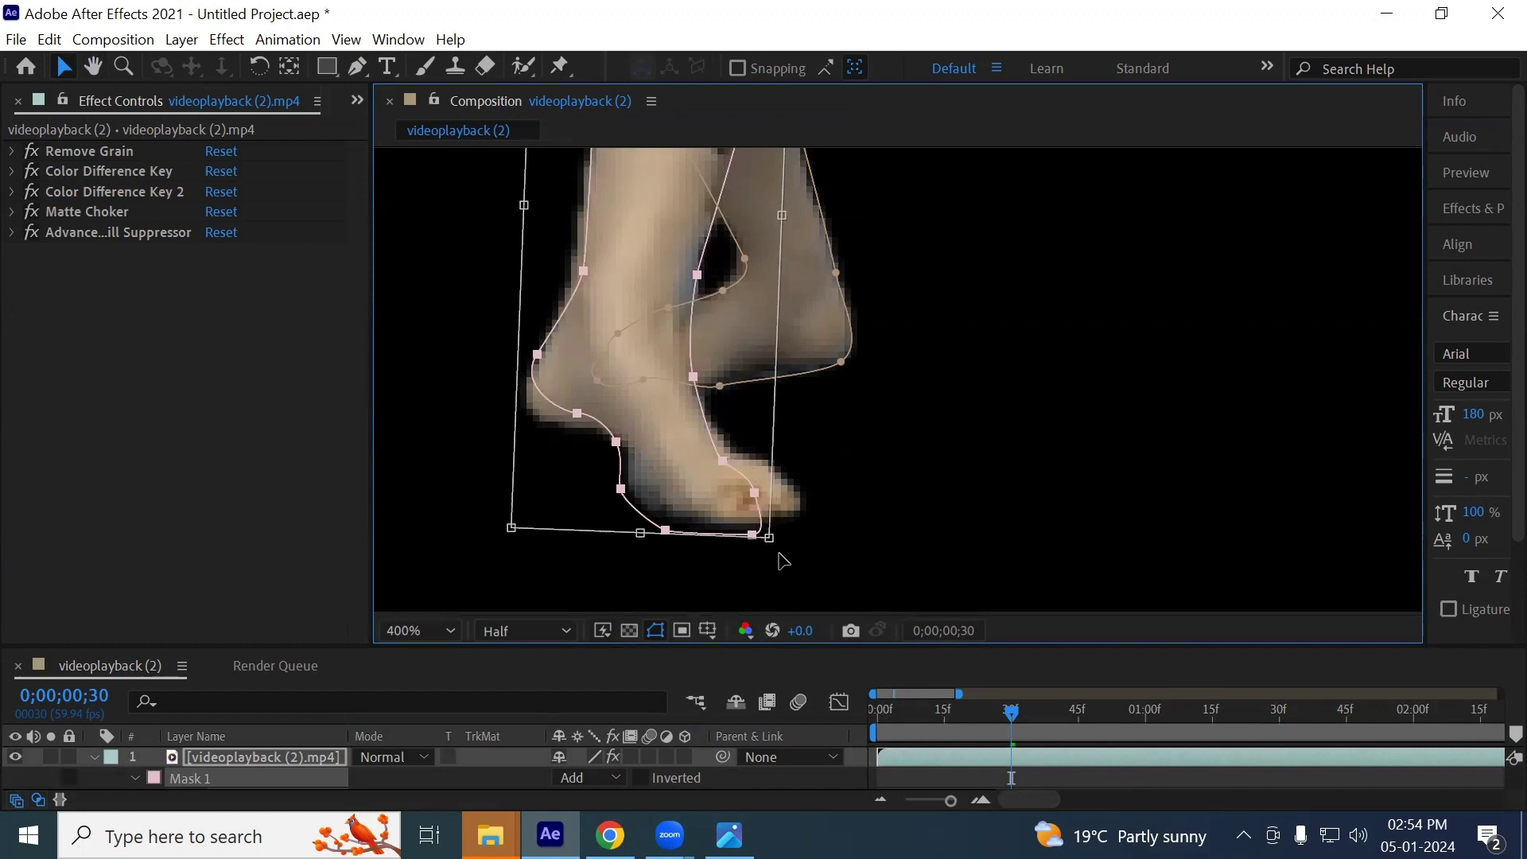
drag(638, 539, 635, 551)
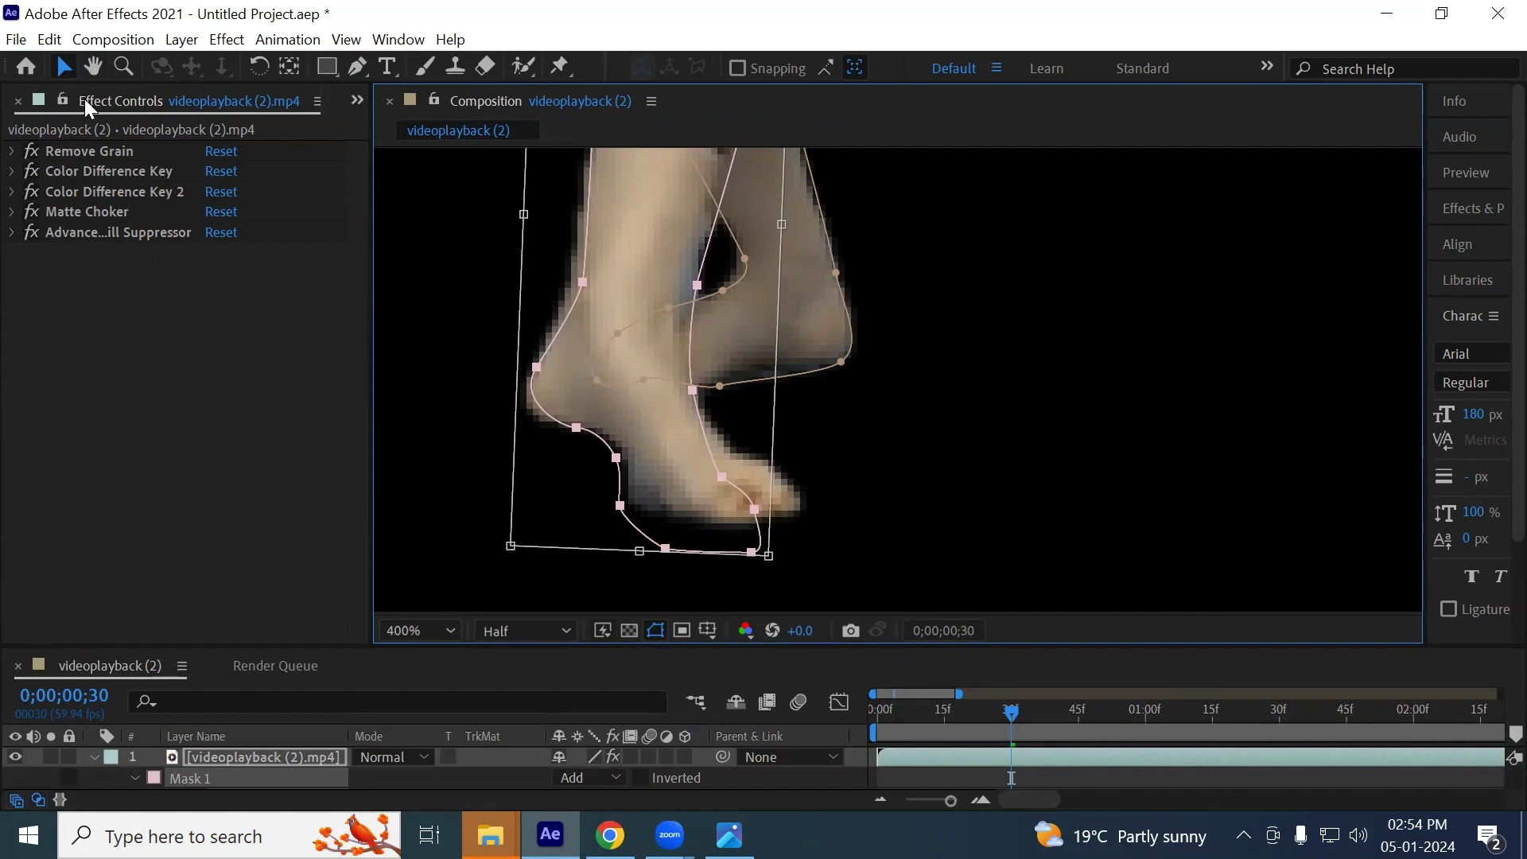
double_click(537, 347)
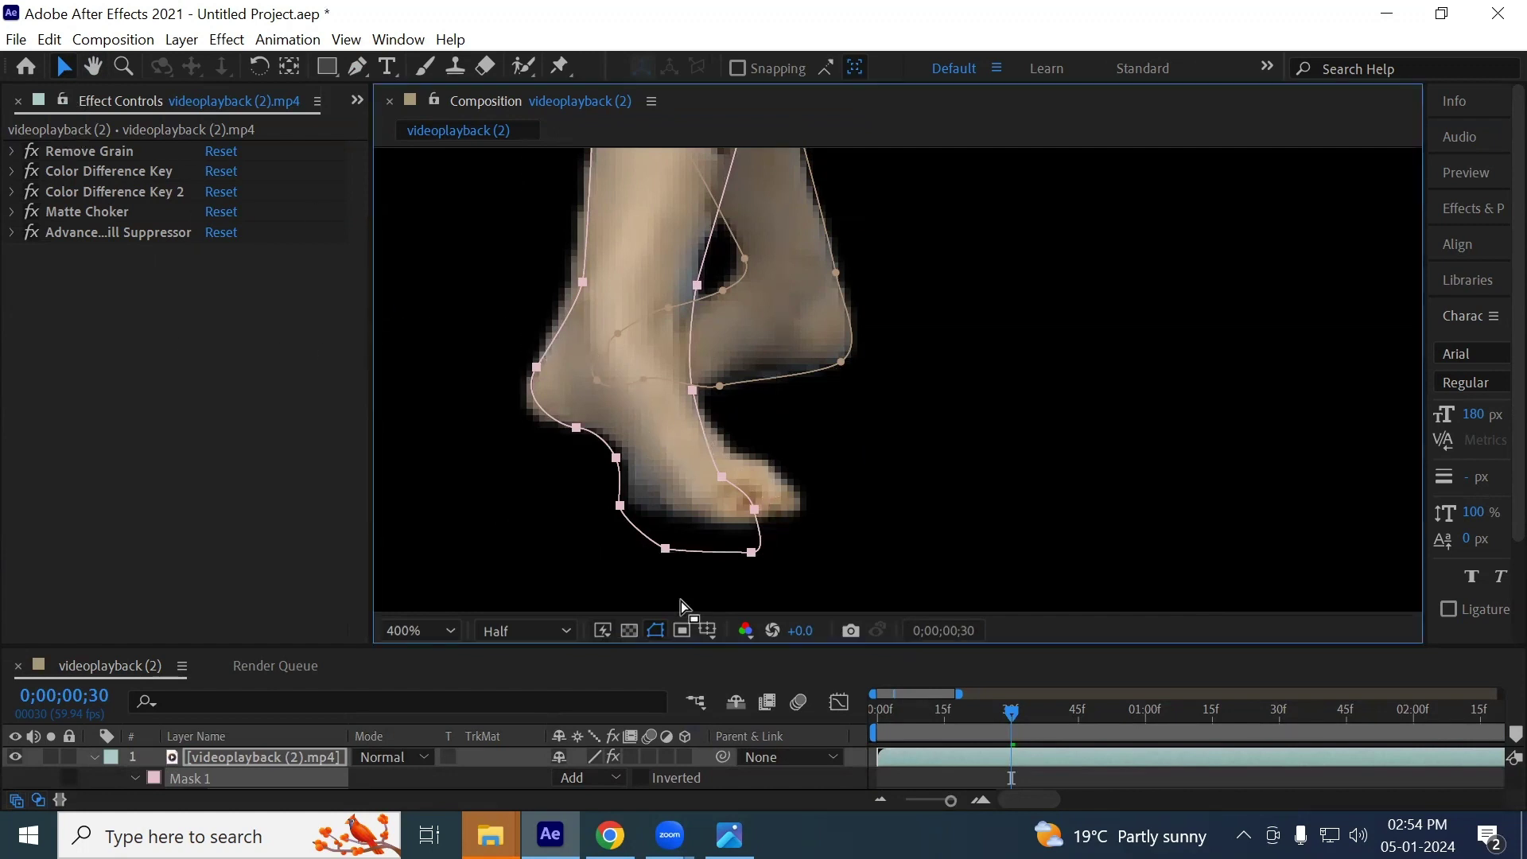
Select the forefoot points of Mask 1, then rotate and move them together to fit the toes and sole
click(596, 453)
scroll(596, 453, down, 4)
scroll(680, 342, up, 4)
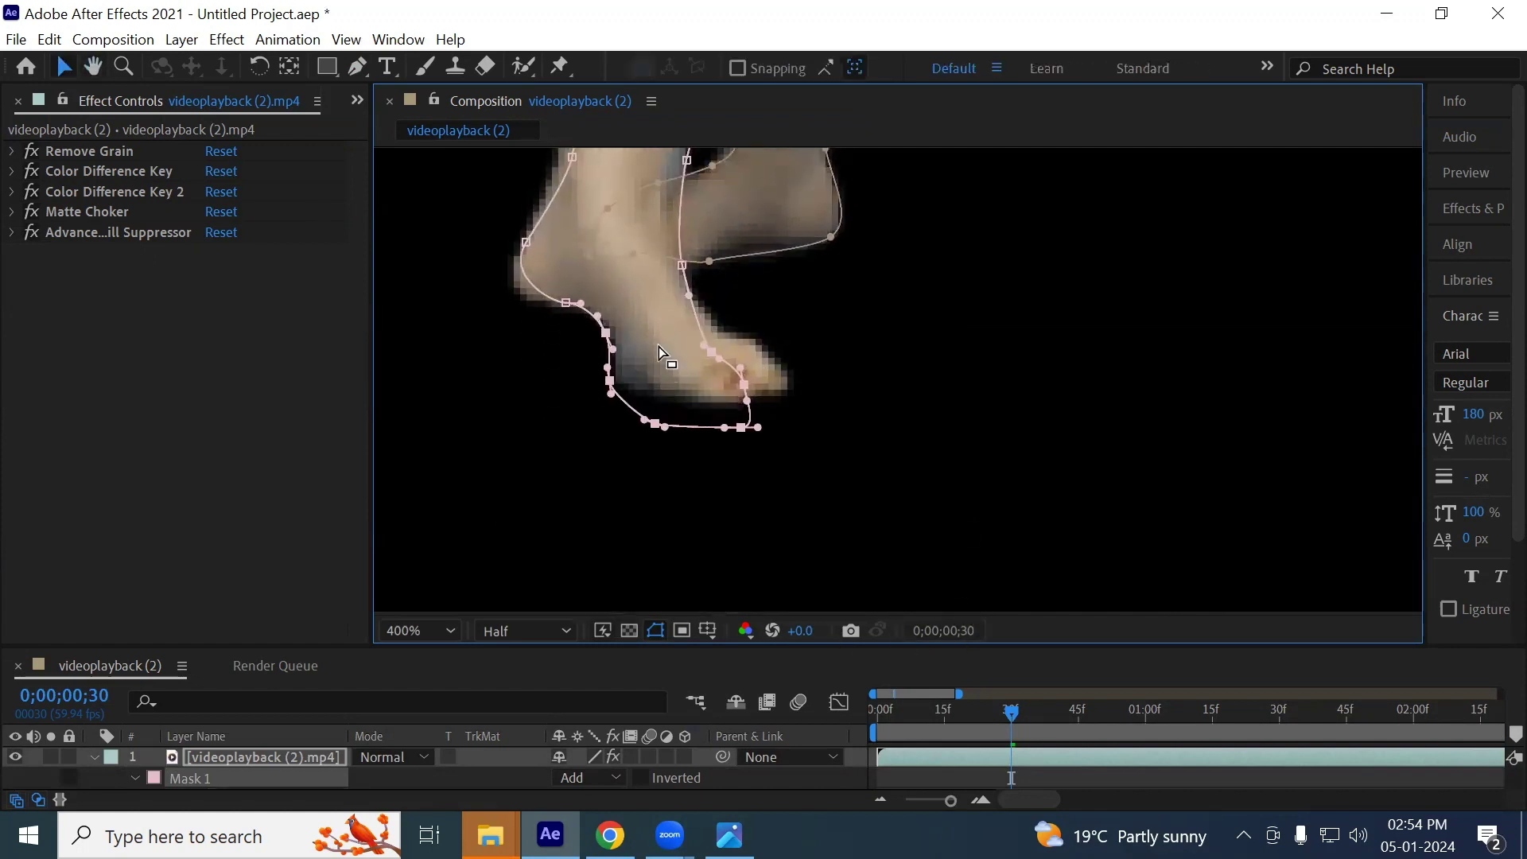
drag(628, 413, 861, 518)
key(v)
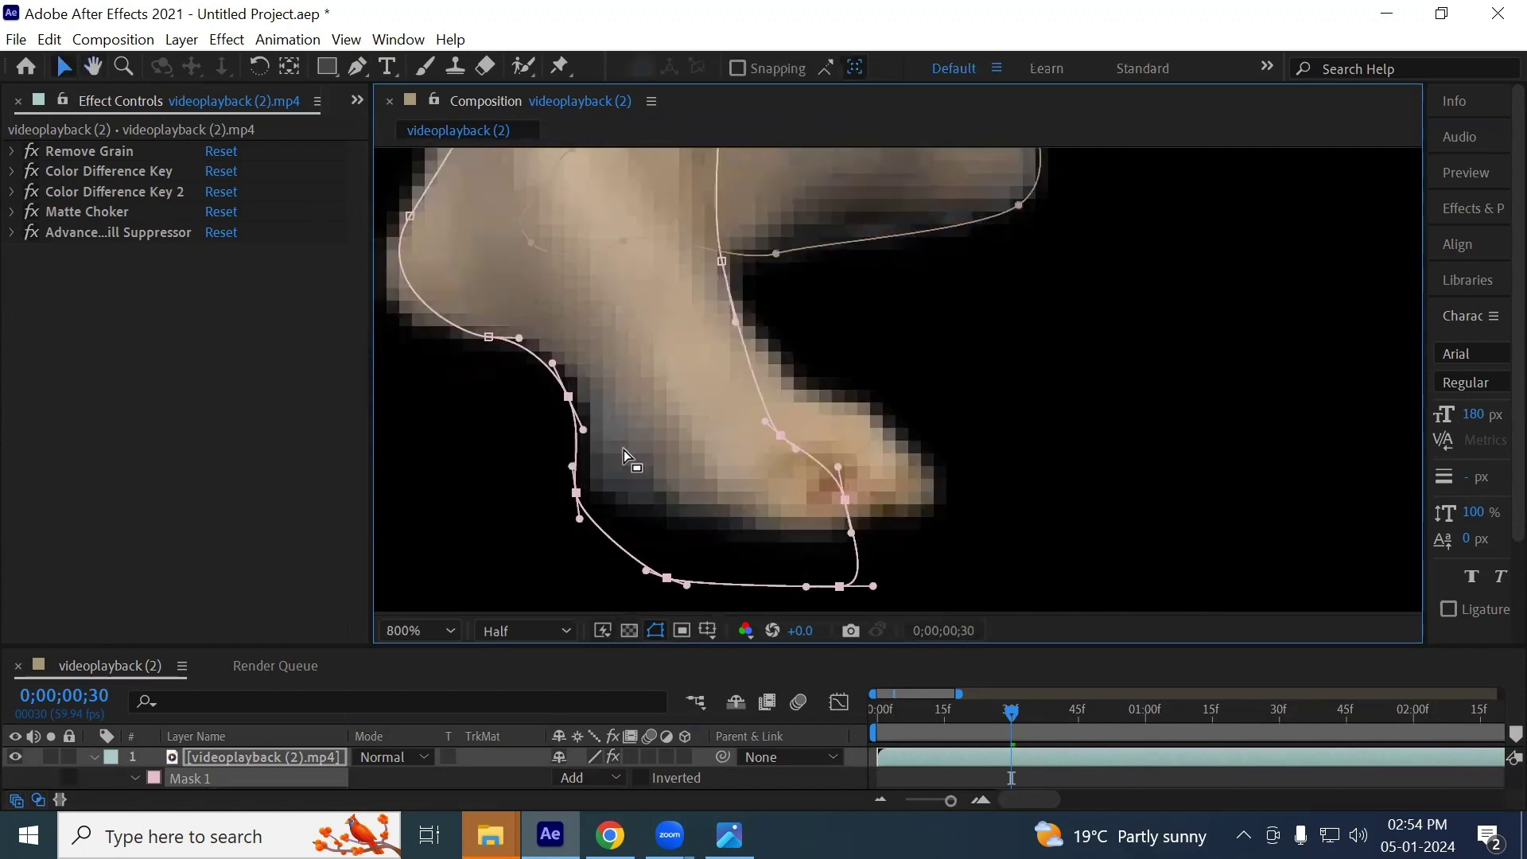
double_click(571, 397)
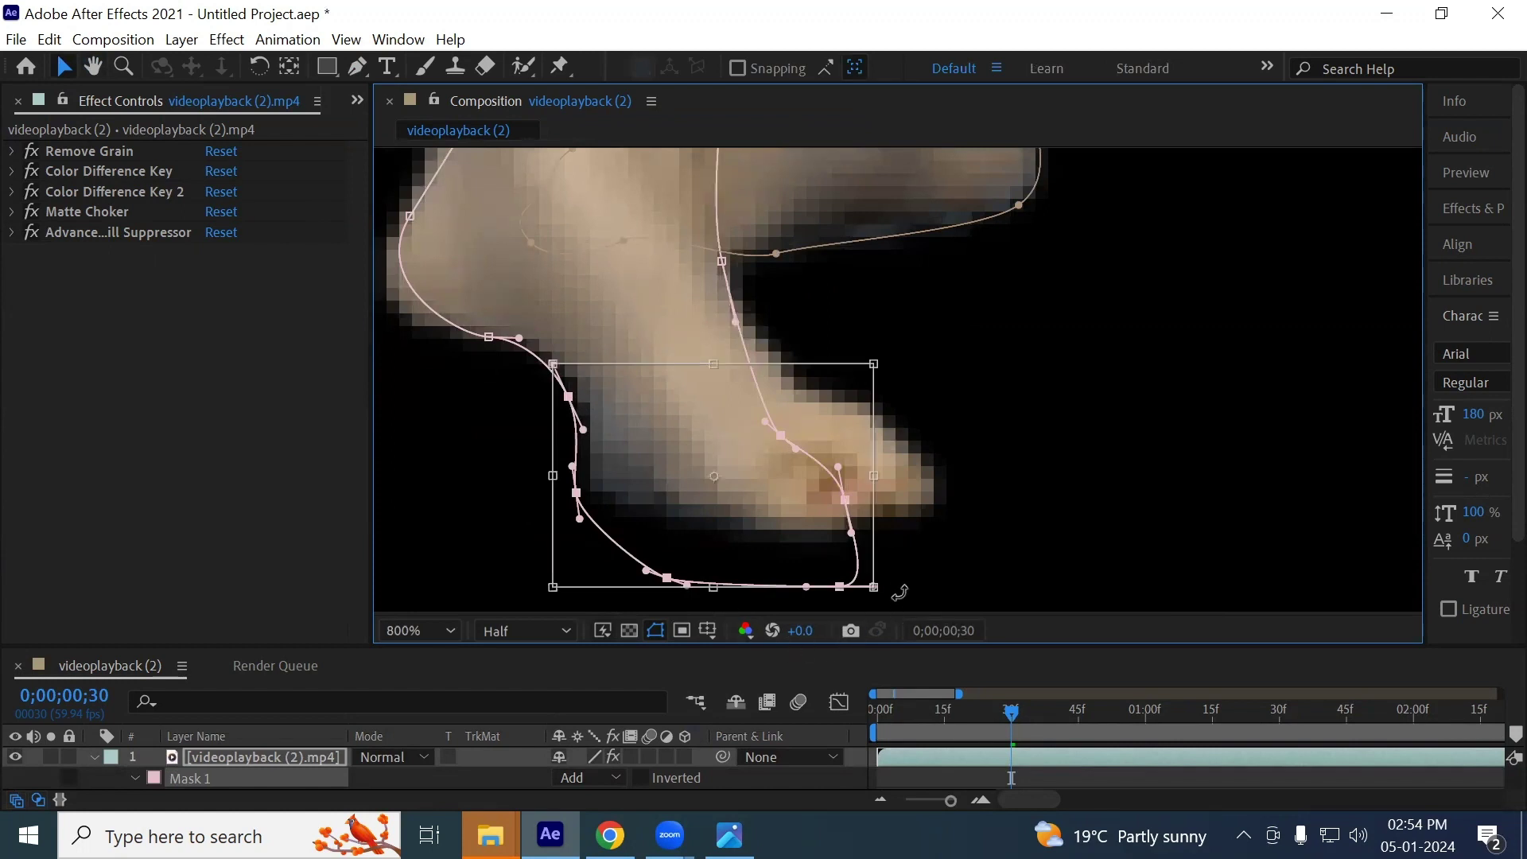
drag(888, 593, 941, 538)
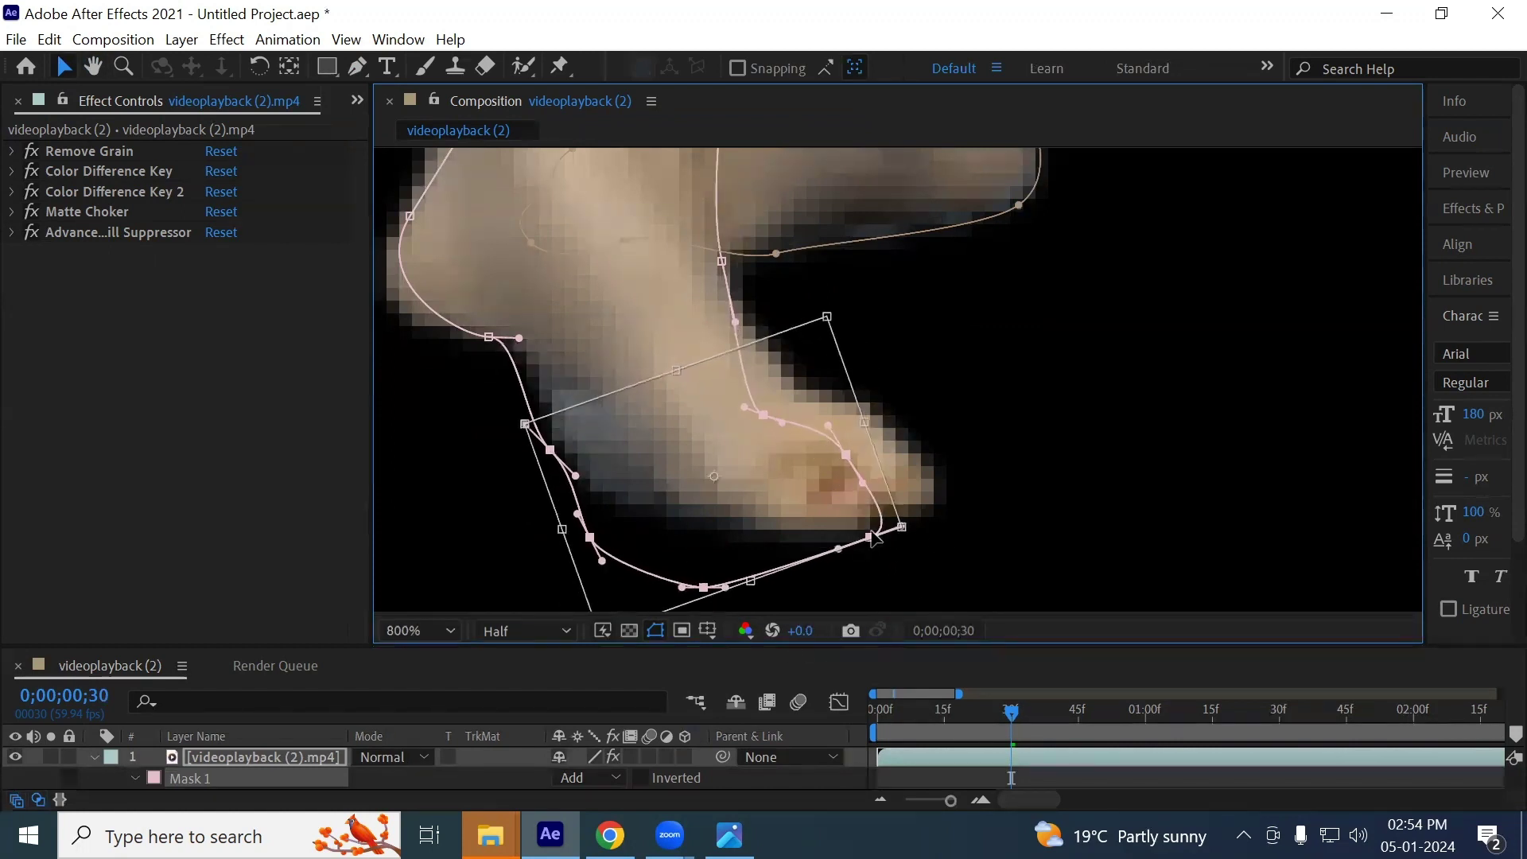
drag(790, 488, 820, 470)
scroll(817, 471, down, 3)
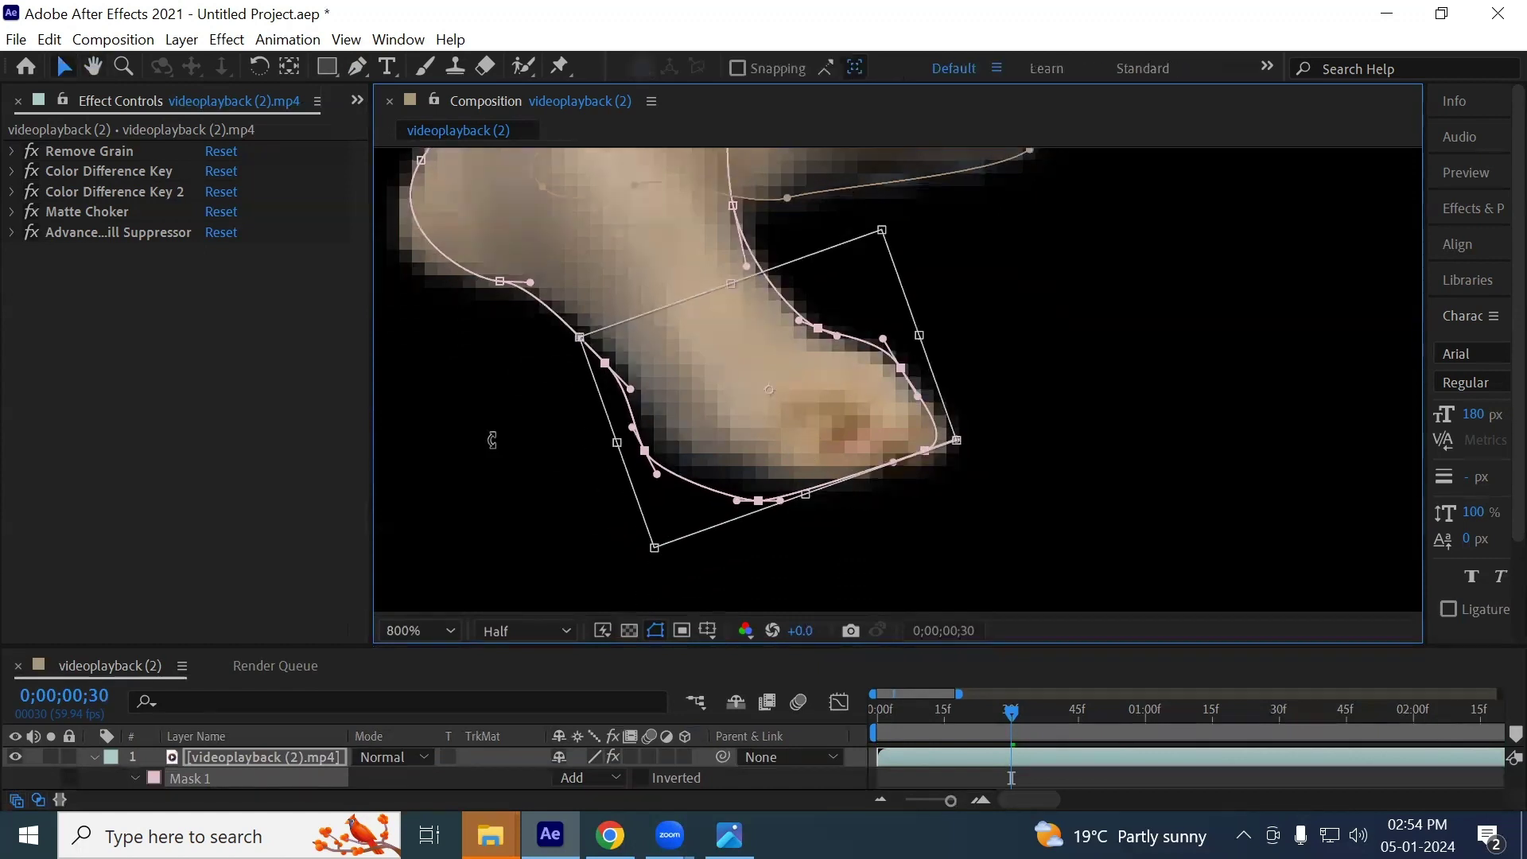
click(457, 356)
Tighten the Mask 1 points beneath the arch and sole to follow the underside of the front foot
drag(513, 343, 800, 590)
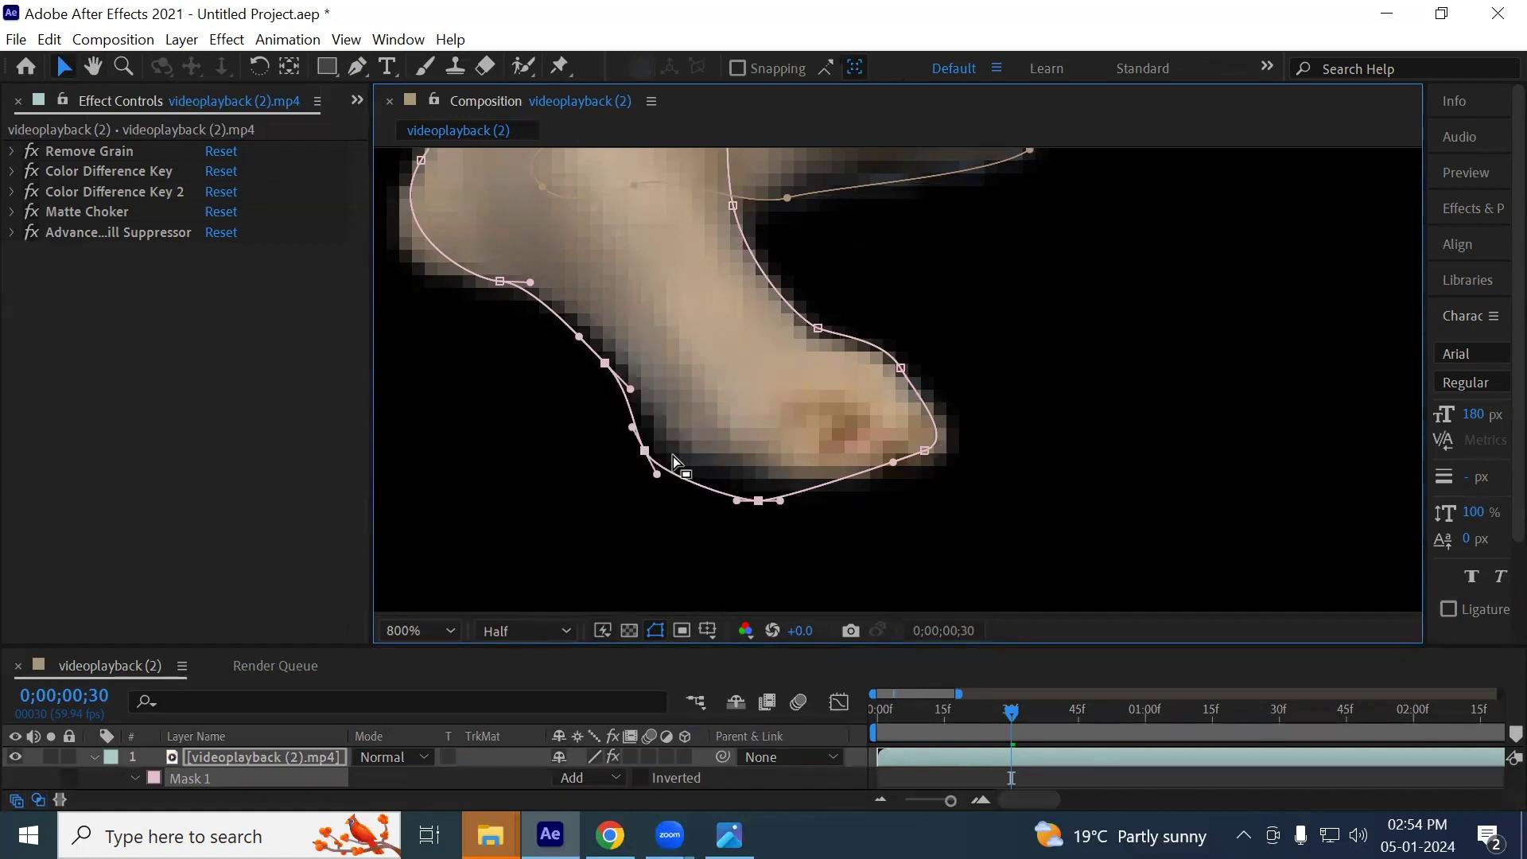
mouse_move(647, 456)
mouse_down()
mouse_move(586, 480)
mouse_move(646, 458)
mouse_up()
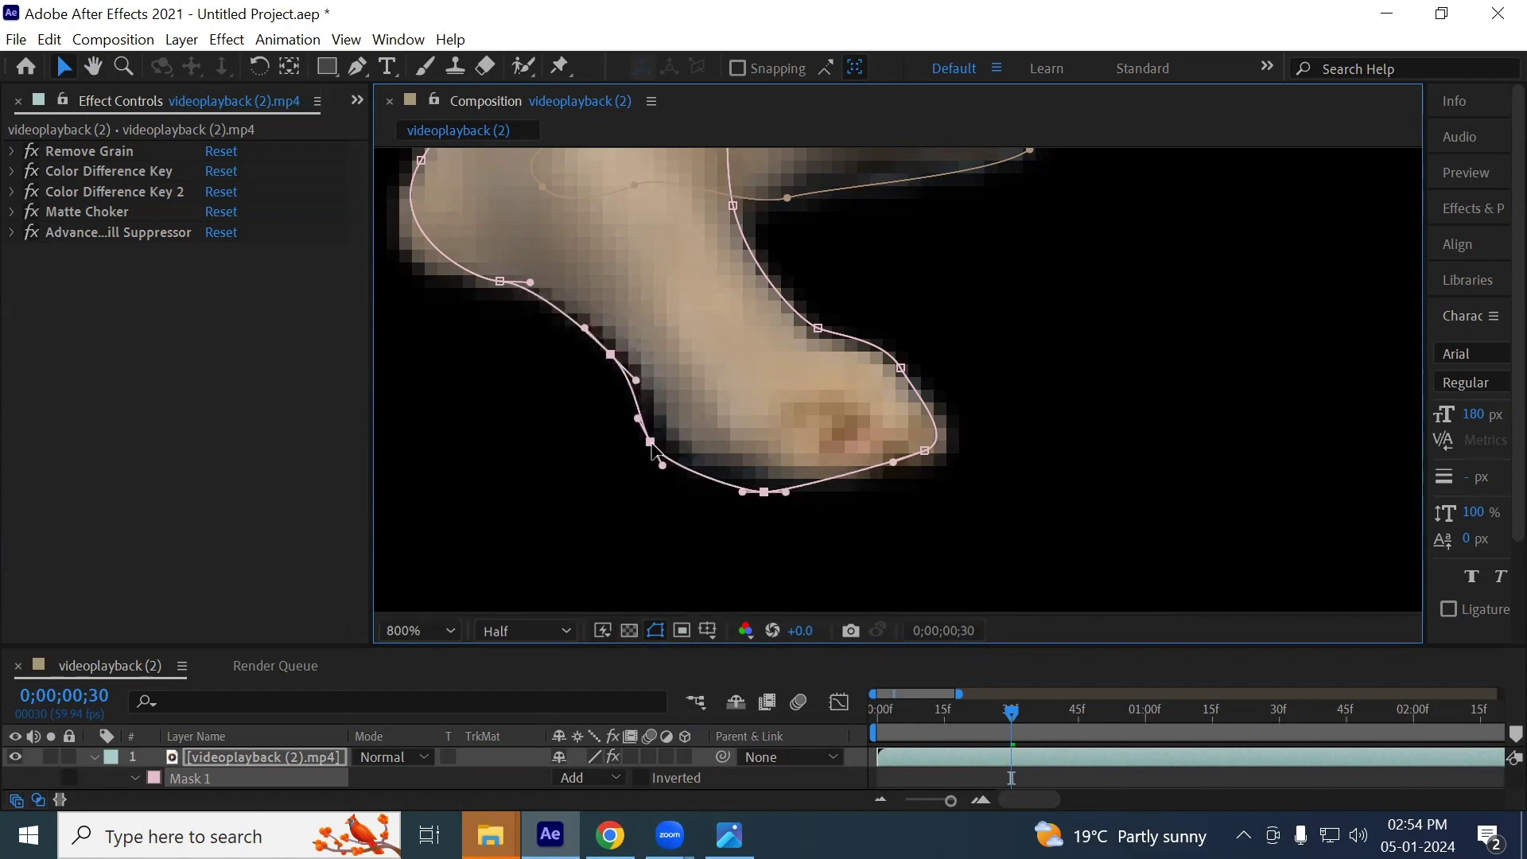
drag(671, 541, 804, 447)
key(Up)
key(Up)
key(Up)
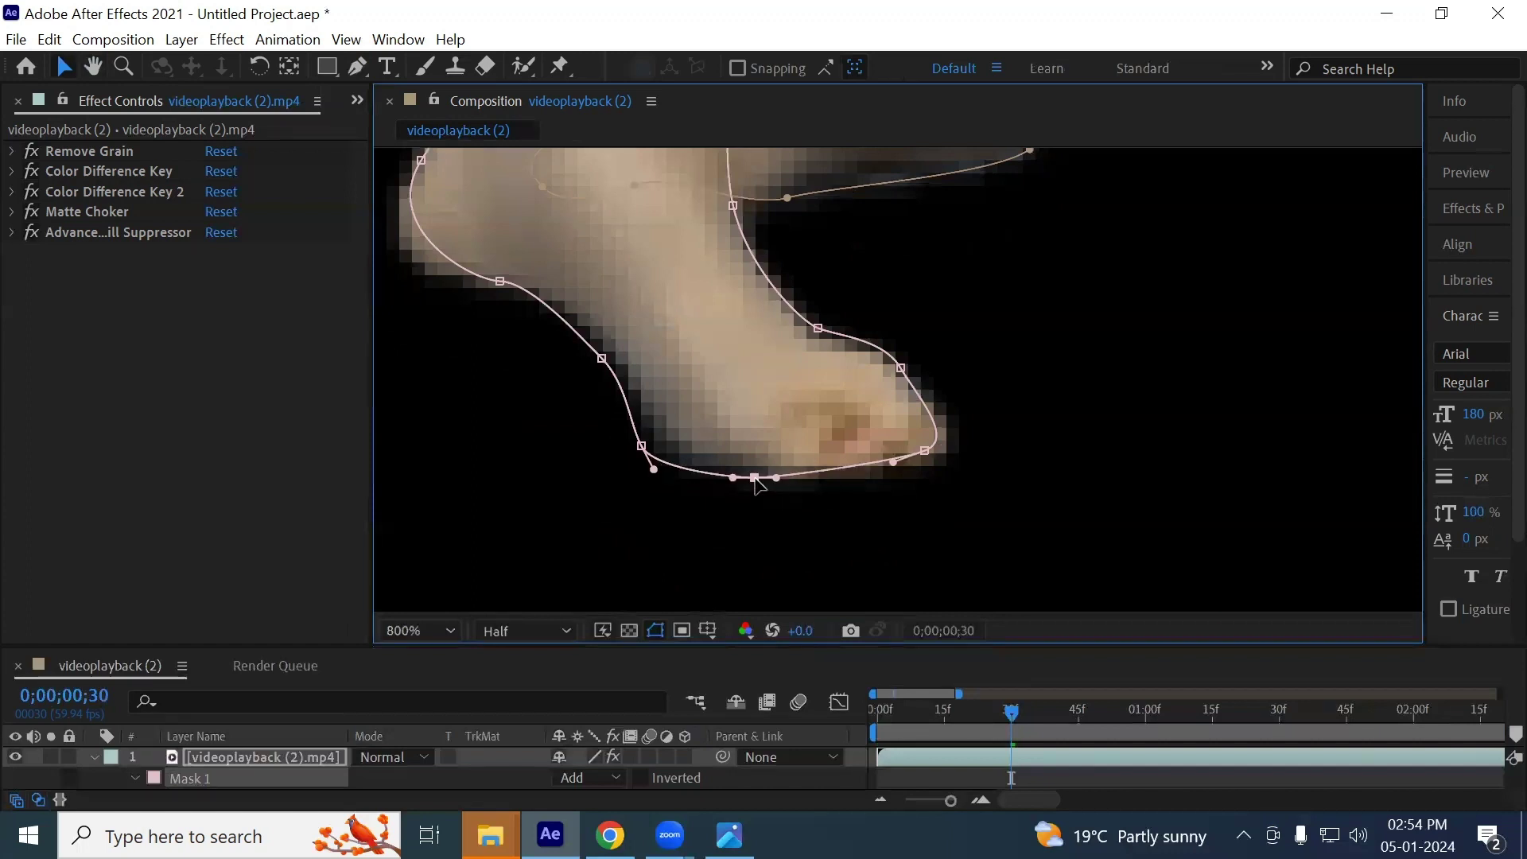
Fit the Mask 1 points and curve handle around the toe tip and the top of the front foot
mouse_move(917, 450)
mouse_down()
mouse_move(929, 482)
mouse_move(940, 463)
mouse_up()
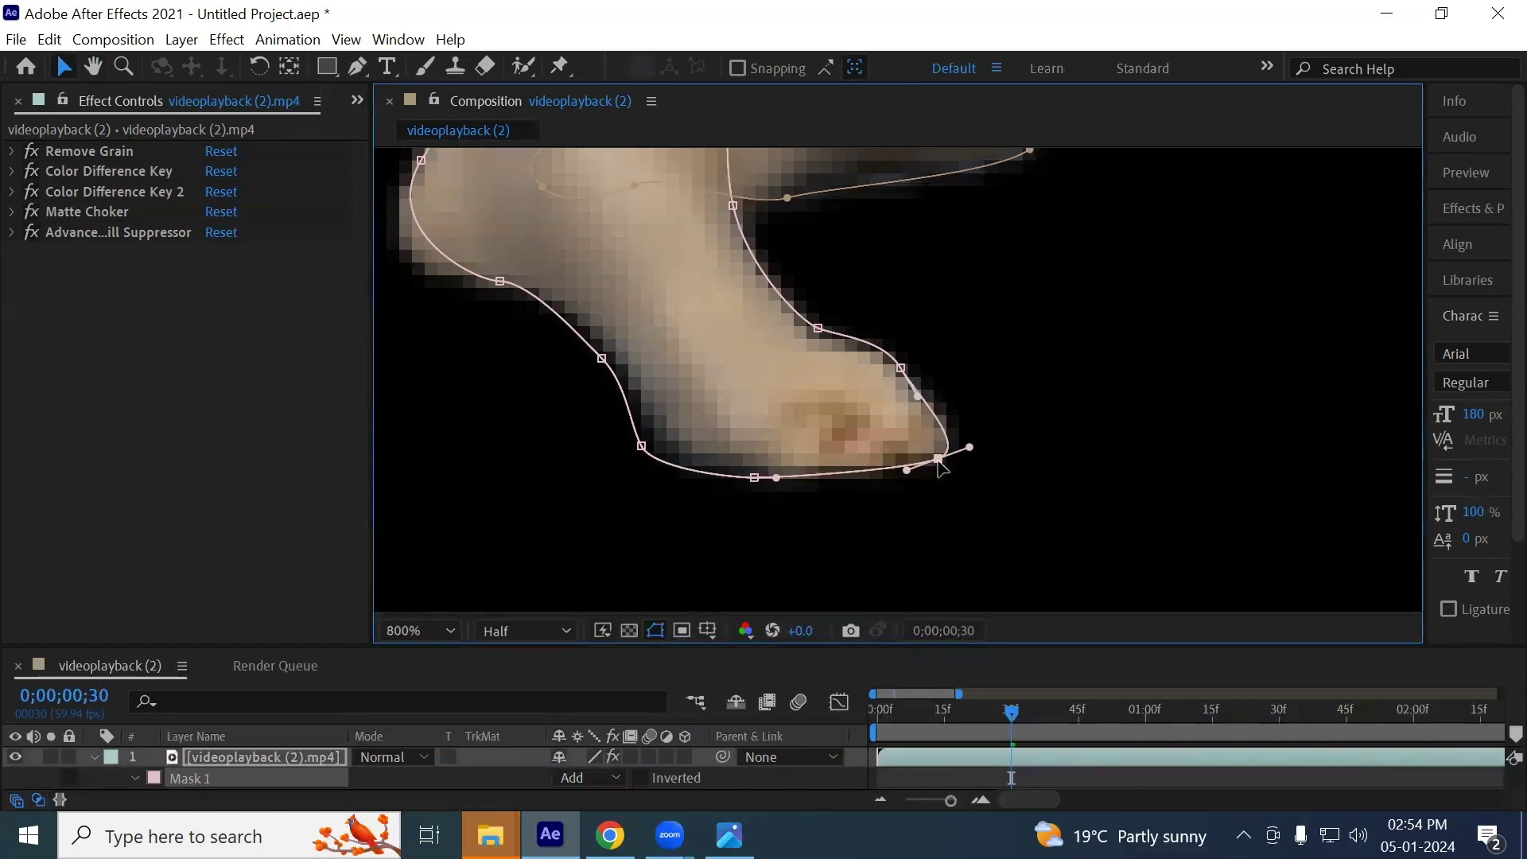
drag(960, 314, 851, 446)
drag(885, 342, 874, 347)
drag(865, 284, 737, 385)
drag(818, 328, 817, 336)
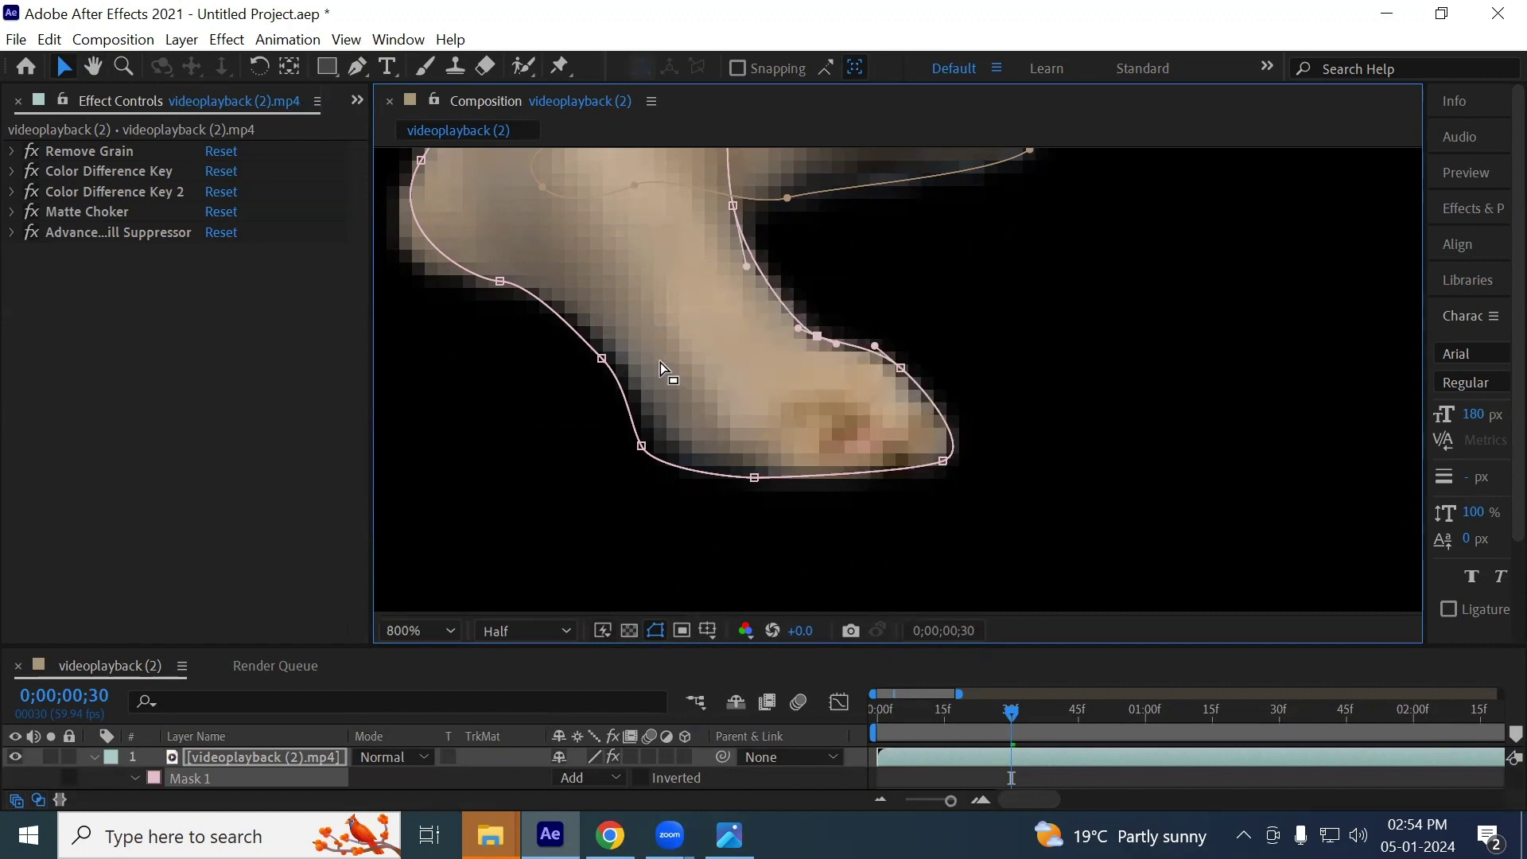
Move the heel points of Mask 1 out to the front foot's heel edge and adjust the adjoining arch point
drag(665, 370, 743, 497)
drag(442, 238, 633, 545)
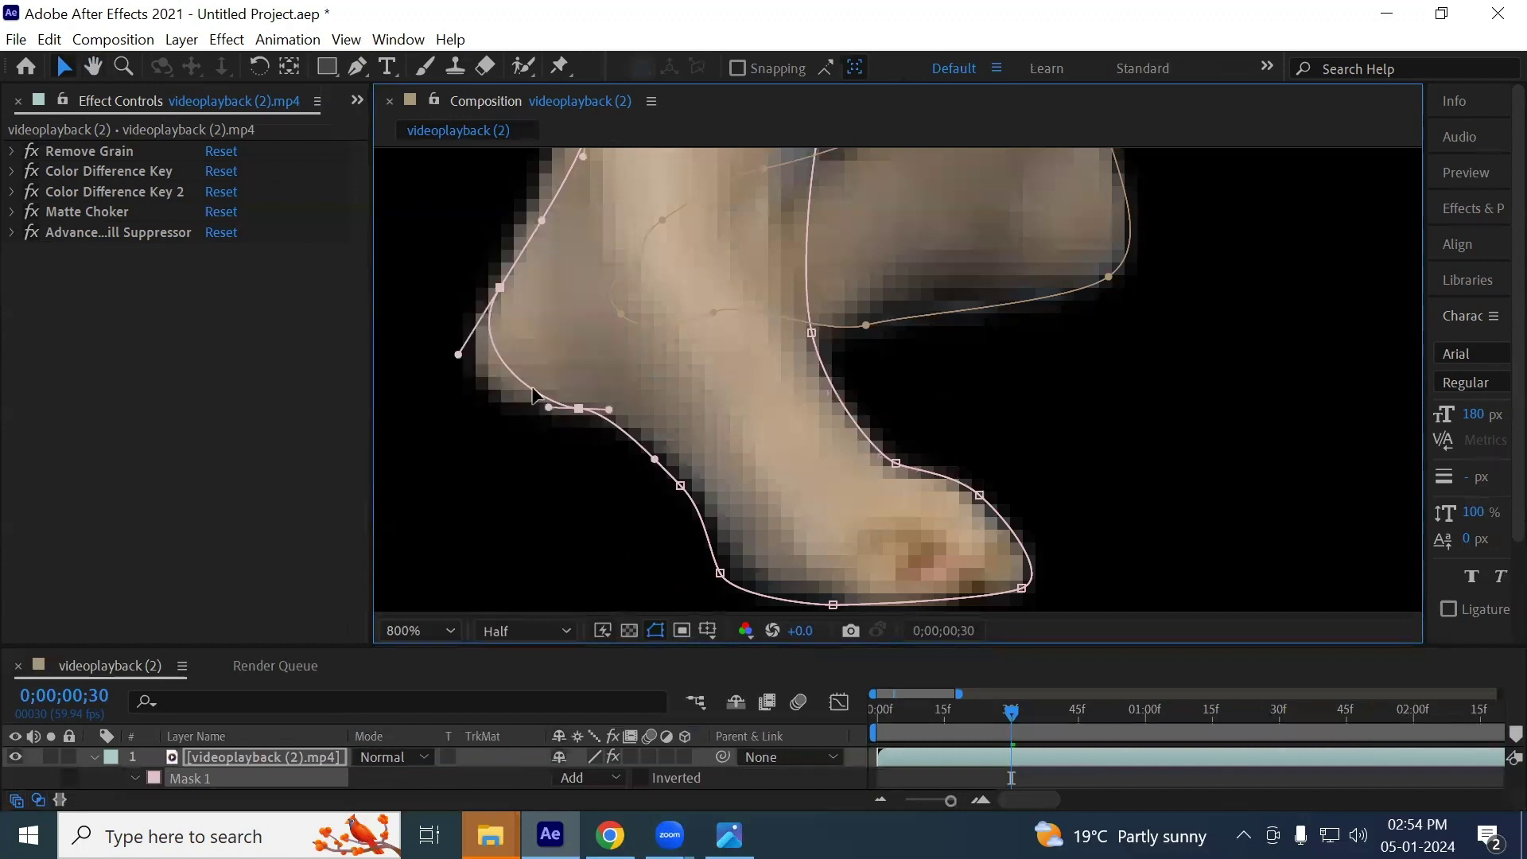
mouse_move(499, 288)
mouse_down()
mouse_move(469, 318)
mouse_move(478, 306)
mouse_up()
drag(613, 525, 674, 502)
key(comma)
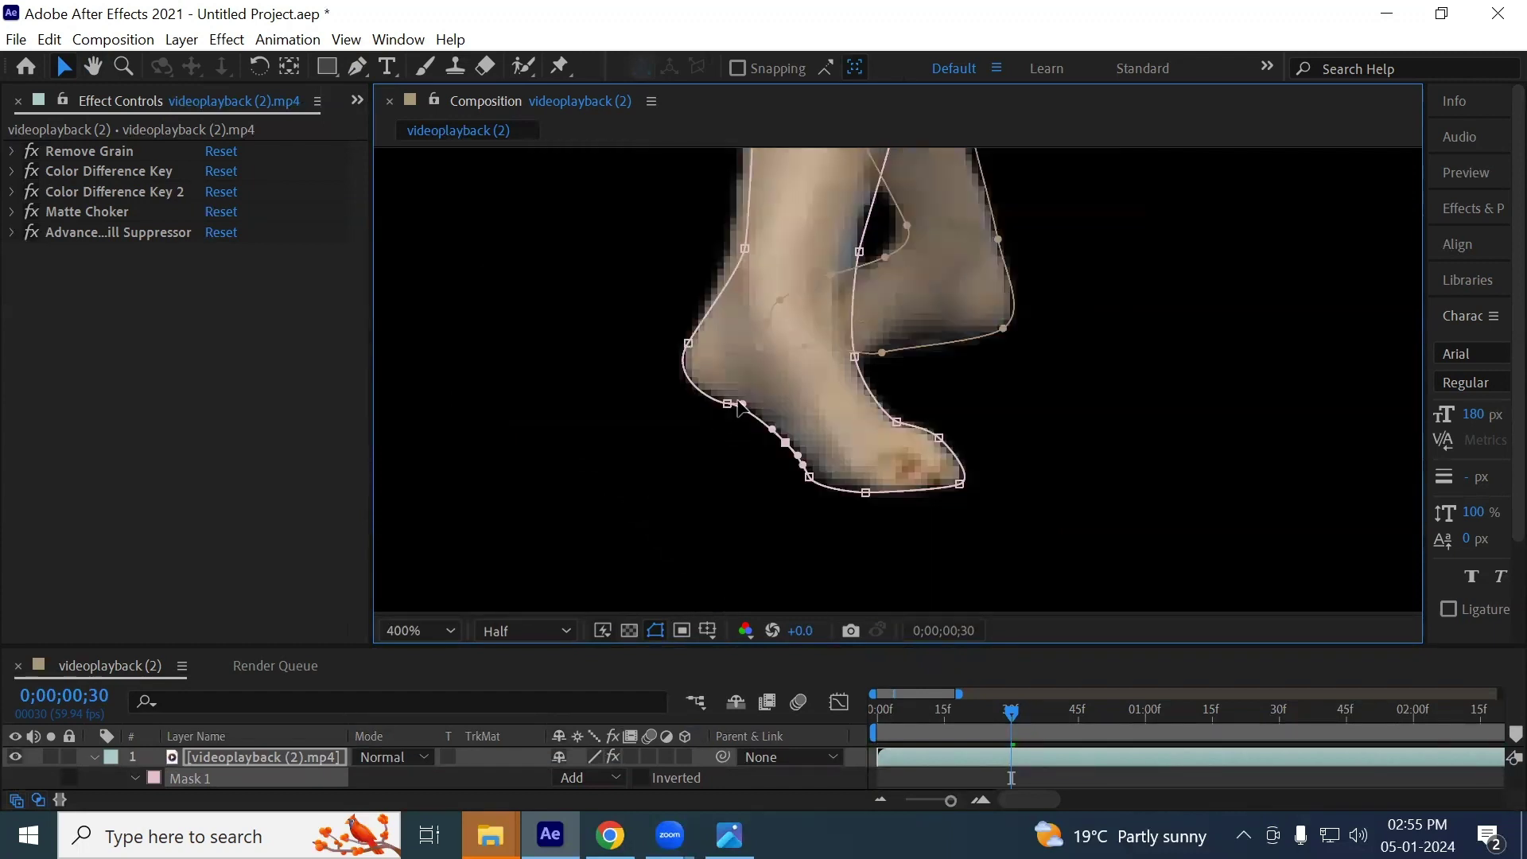
Fit the back and front ankle points of Mask 1 to the edges of the front leg at 0;00;00;30
scroll(931, 477, down, 2)
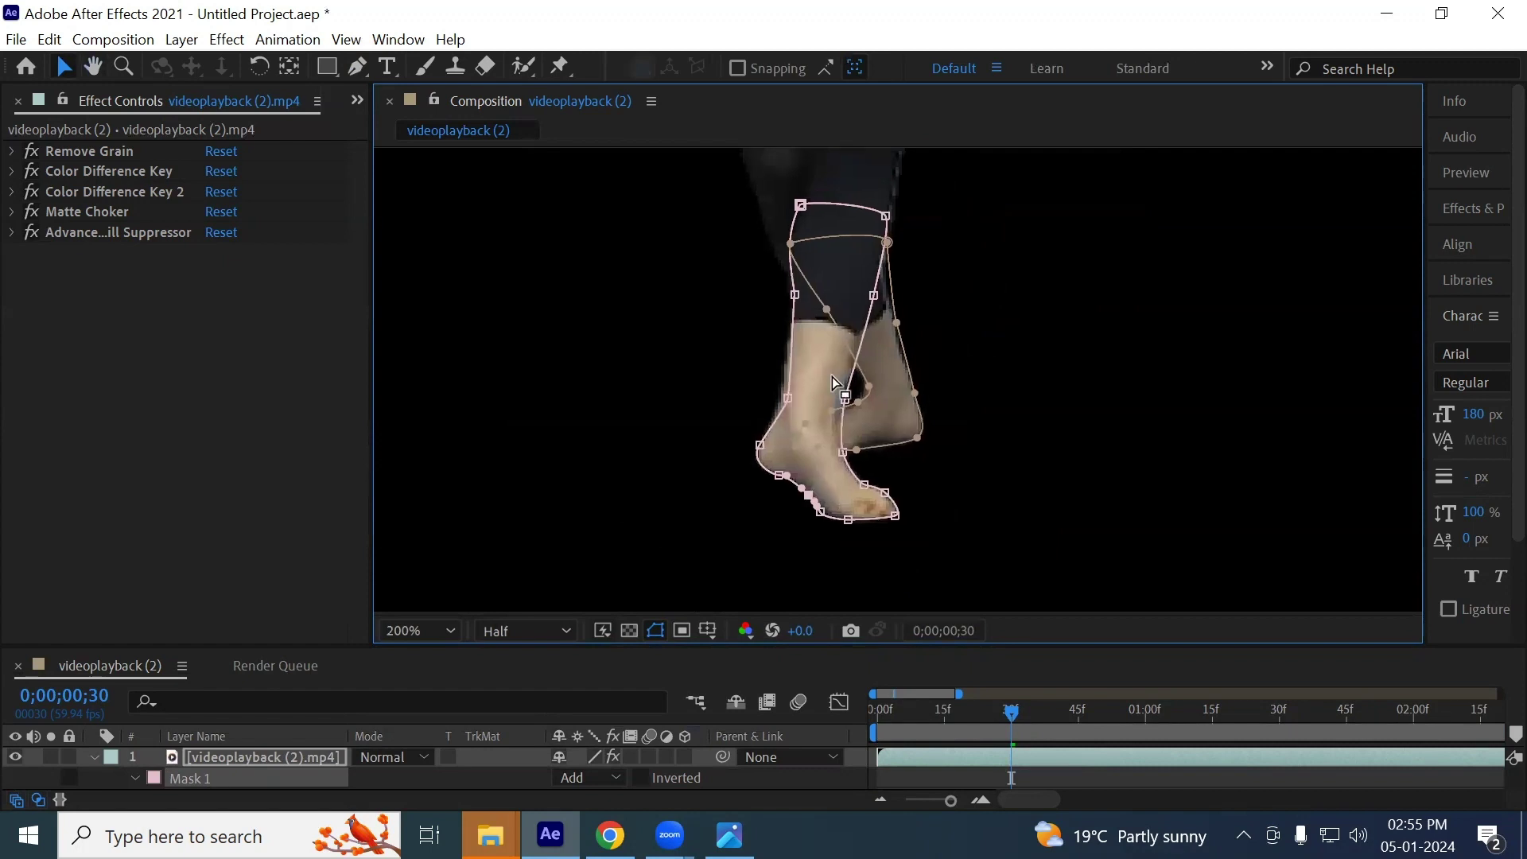
scroll(796, 392, up, 3)
scroll(648, 445, left, 3)
scroll(648, 445, down, 1)
drag(570, 283, 669, 370)
drag(857, 335, 899, 377)
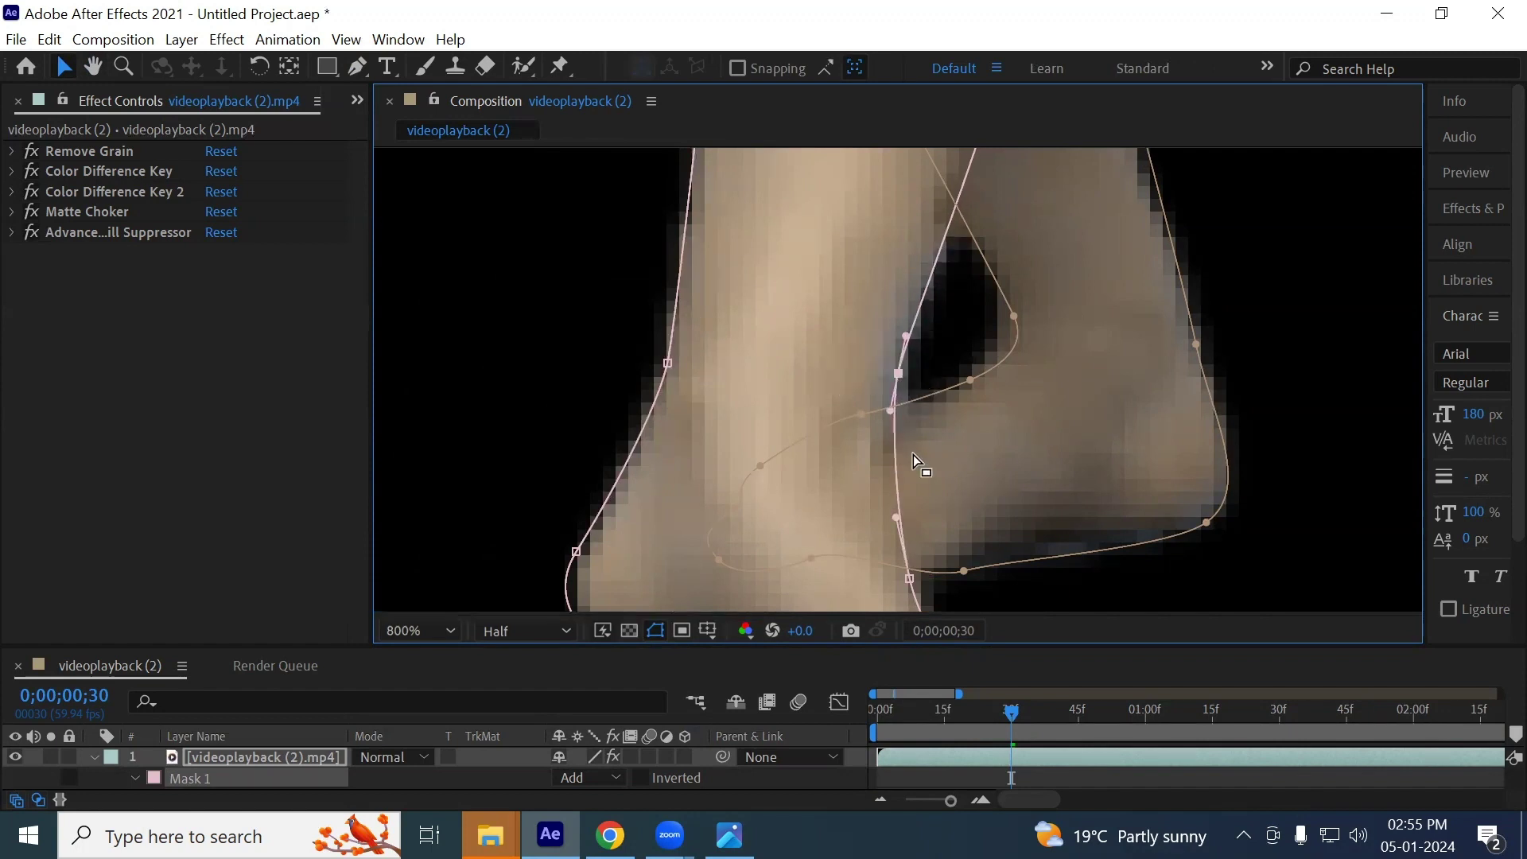
scroll(855, 283, down, 2)
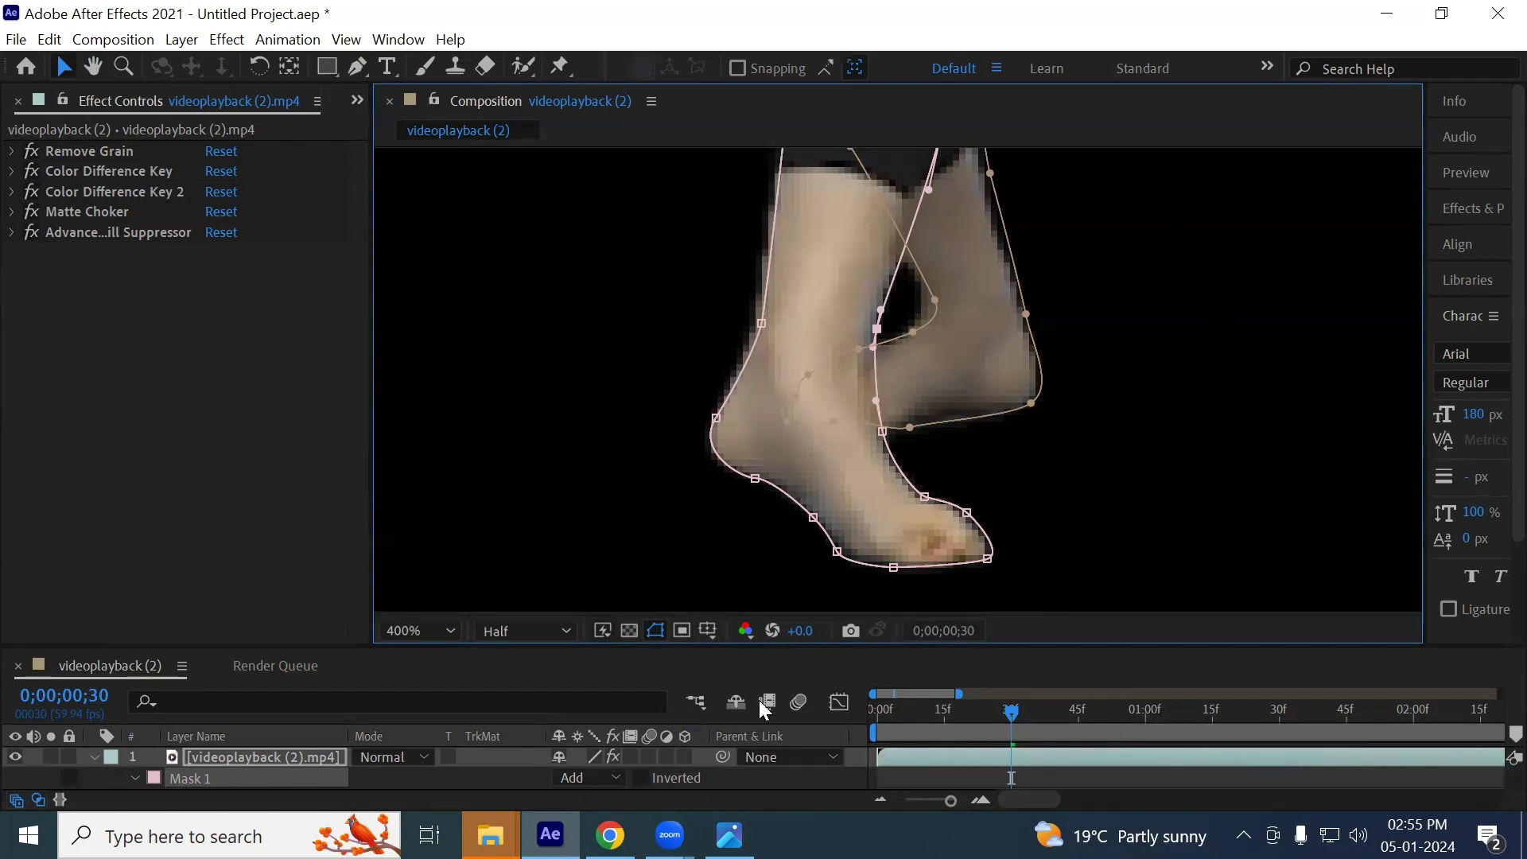
Check how Mask 1 follows the front foot between the start and 0;00;00;30
click(886, 724)
drag(884, 719, 990, 740)
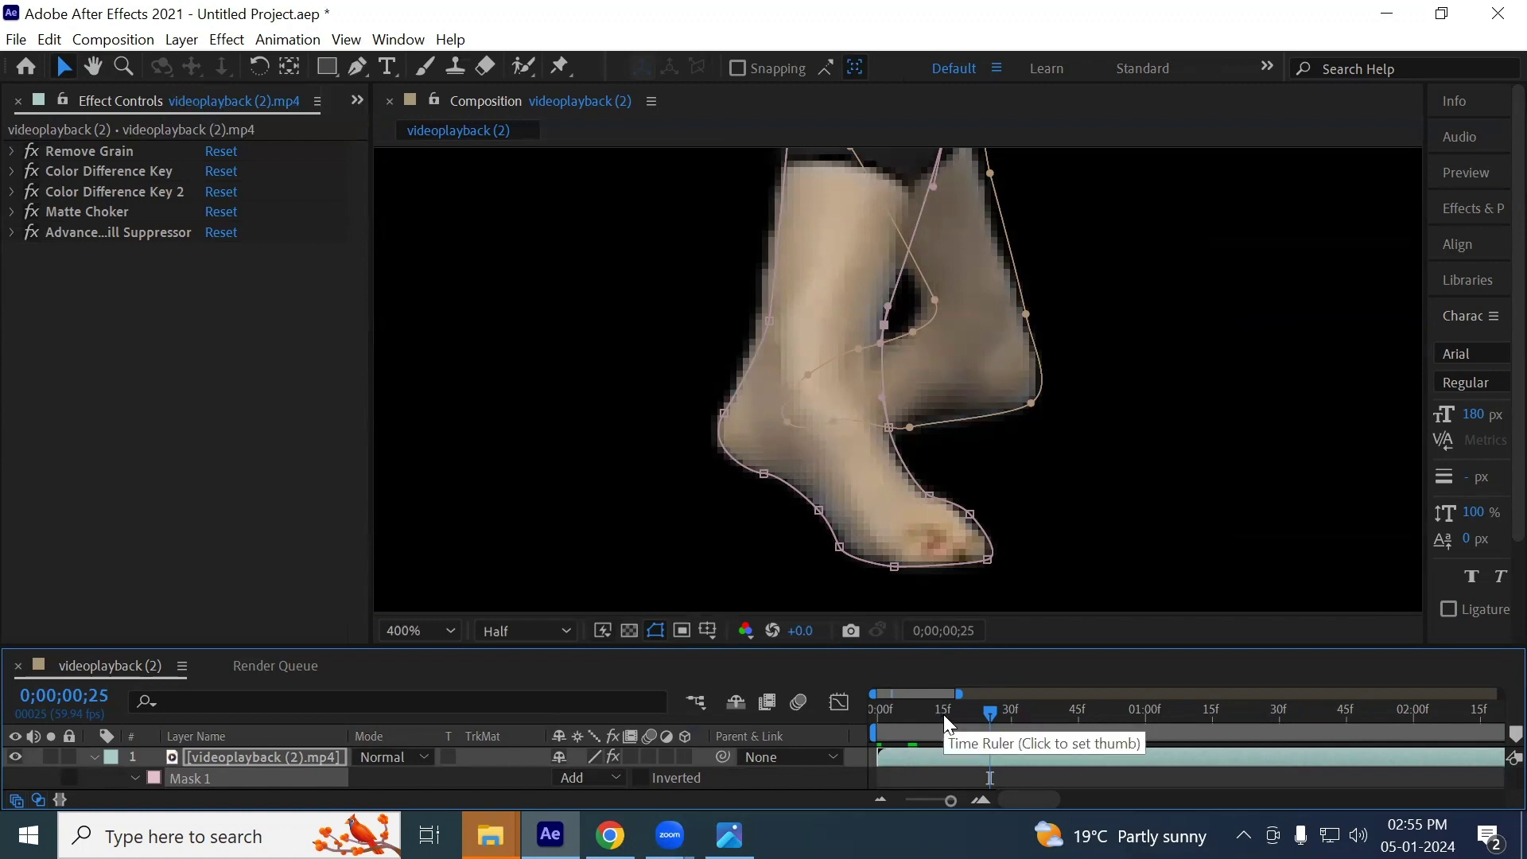
click(1013, 715)
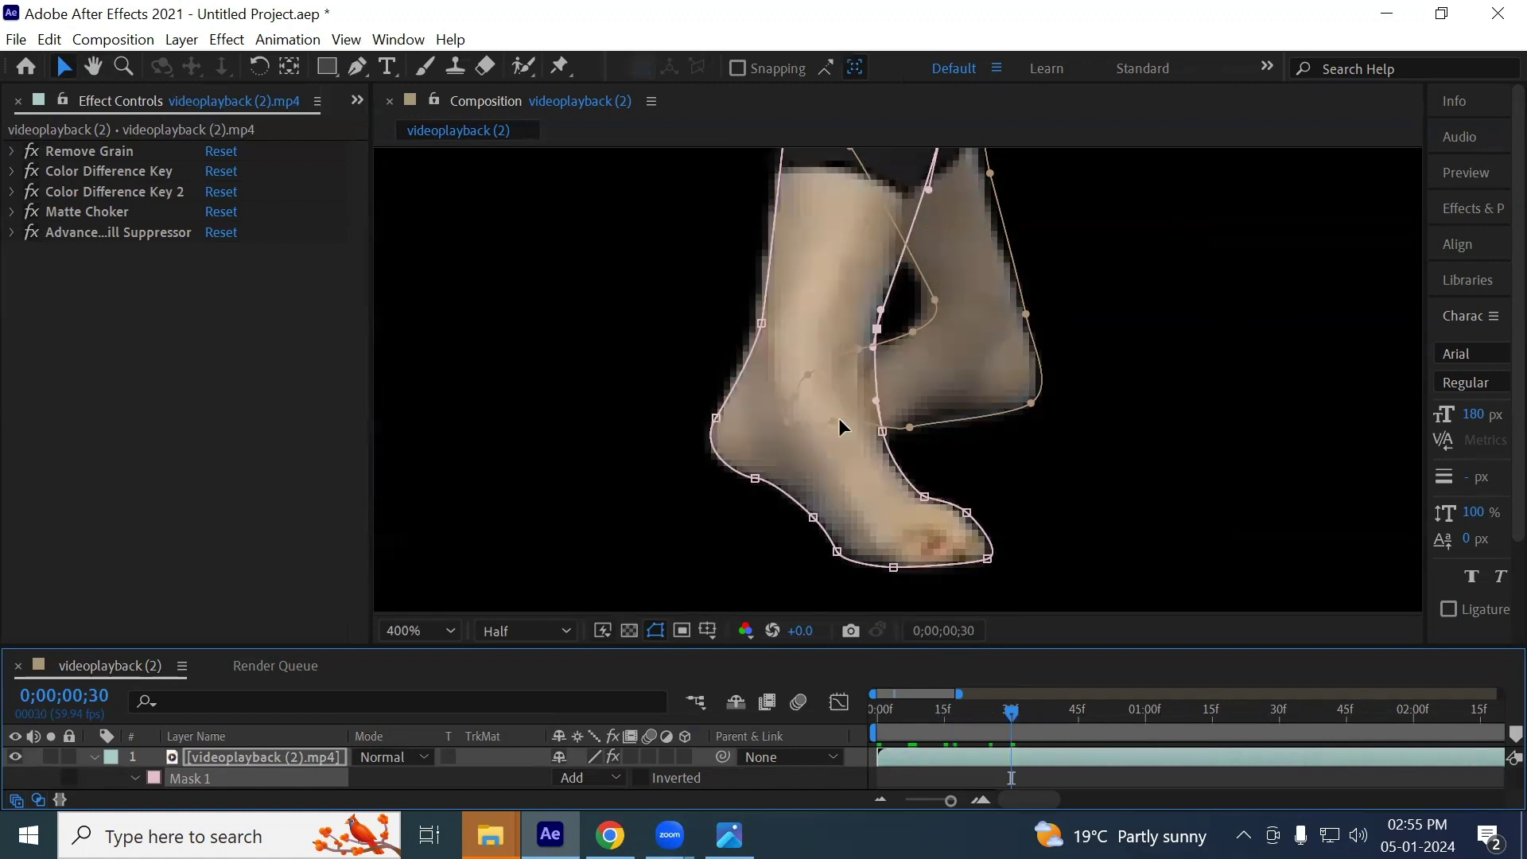
At 0;00;00;15, select the Mask 1 arch points and shift them together closer to the underside of the front foot
click(944, 715)
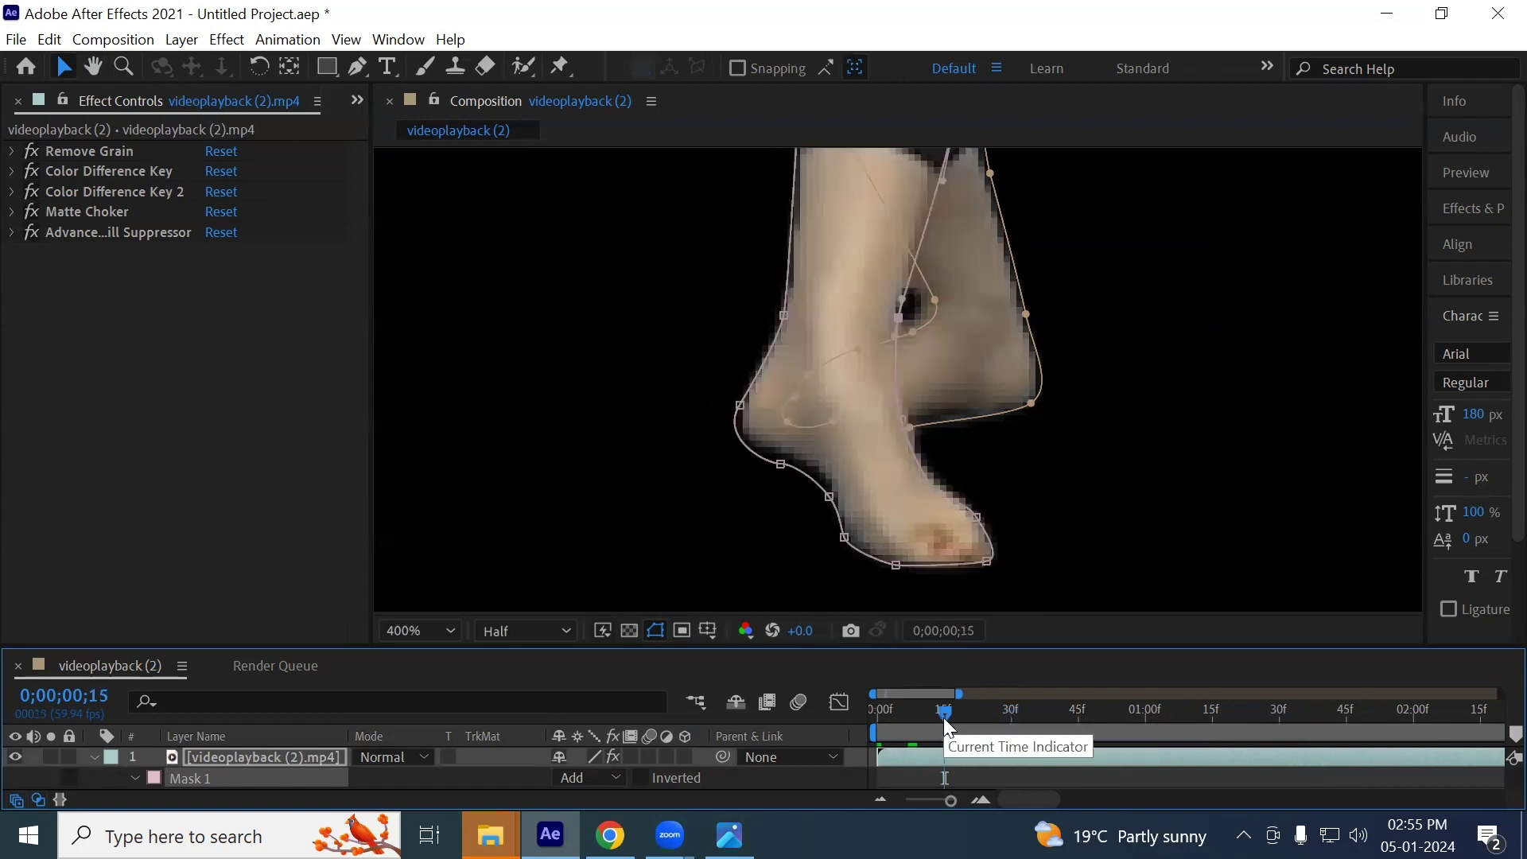
scroll(798, 504, up, 1)
drag(798, 511, 791, 291)
drag(526, 188, 844, 495)
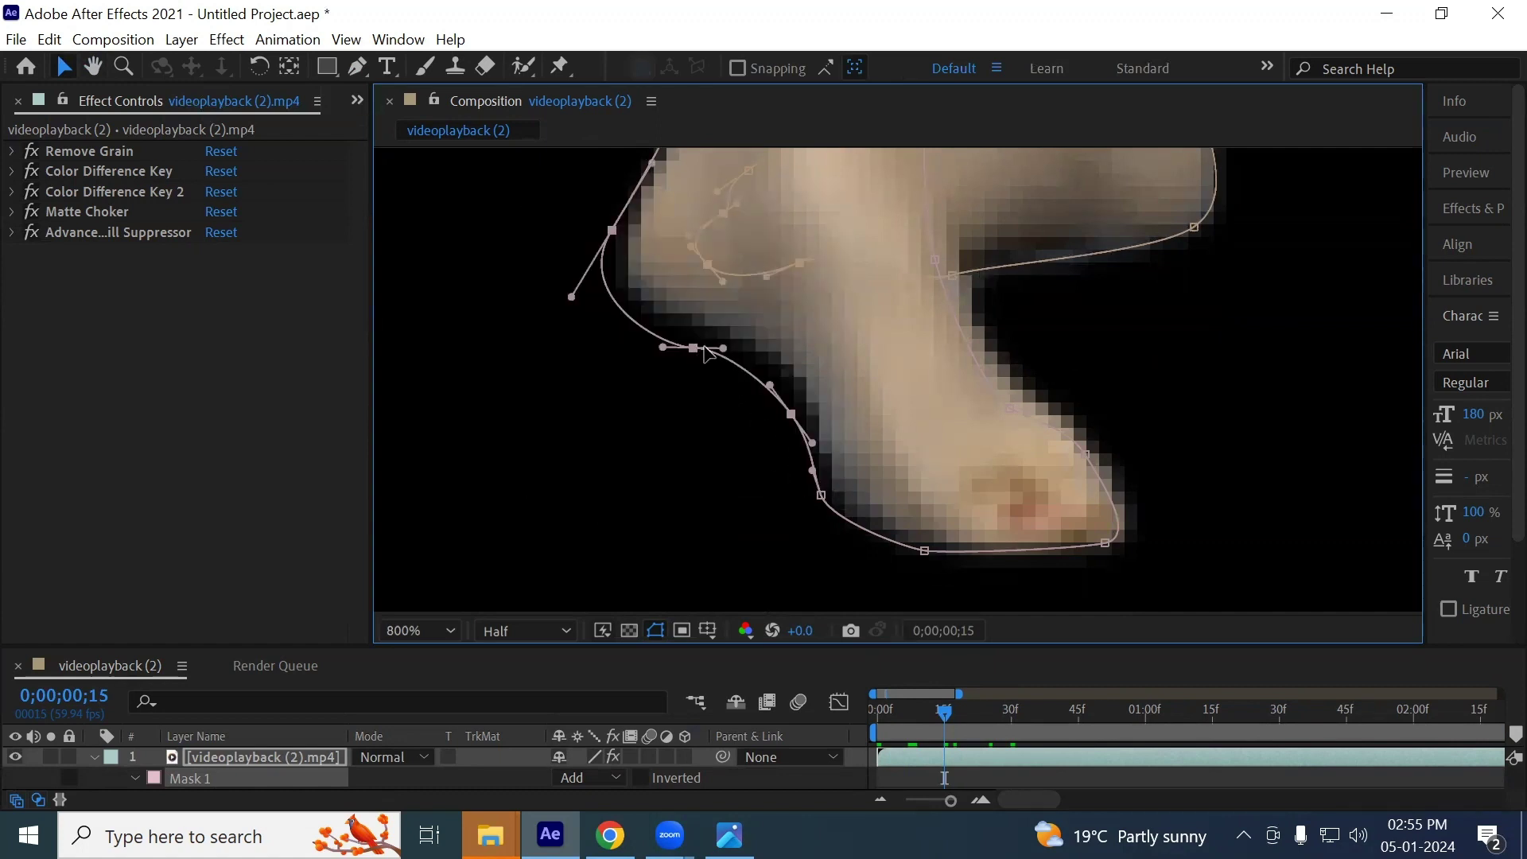
drag(704, 347, 716, 339)
key(ctrl+z)
click(1136, 318)
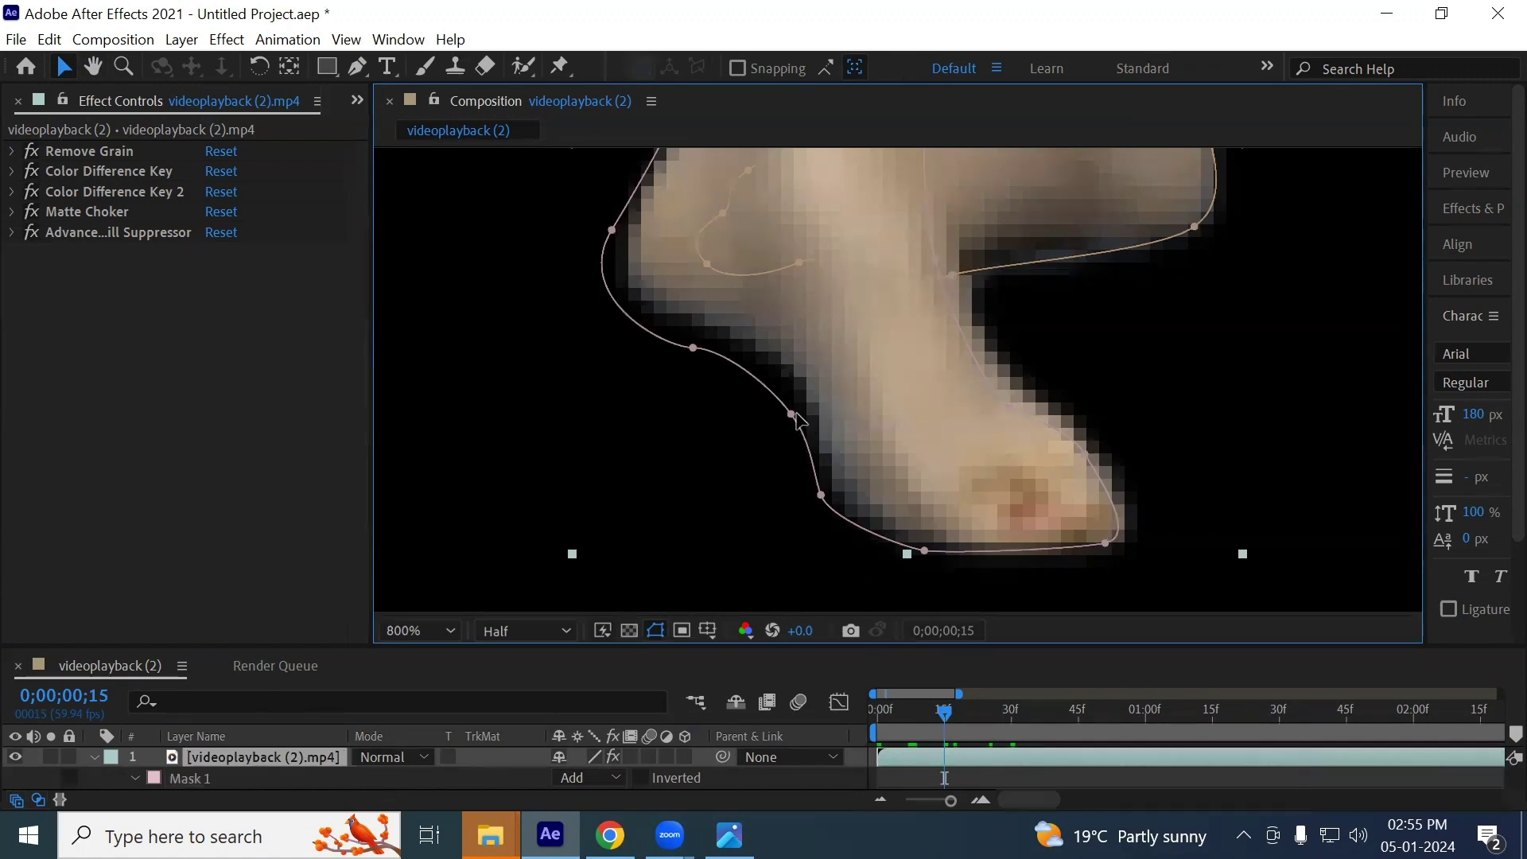
drag(527, 298, 900, 550)
drag(694, 348, 709, 344)
click(641, 379)
Move the heel and back-ankle points of Mask 1 in against the back edge of the front leg
scroll(556, 334, up, 2)
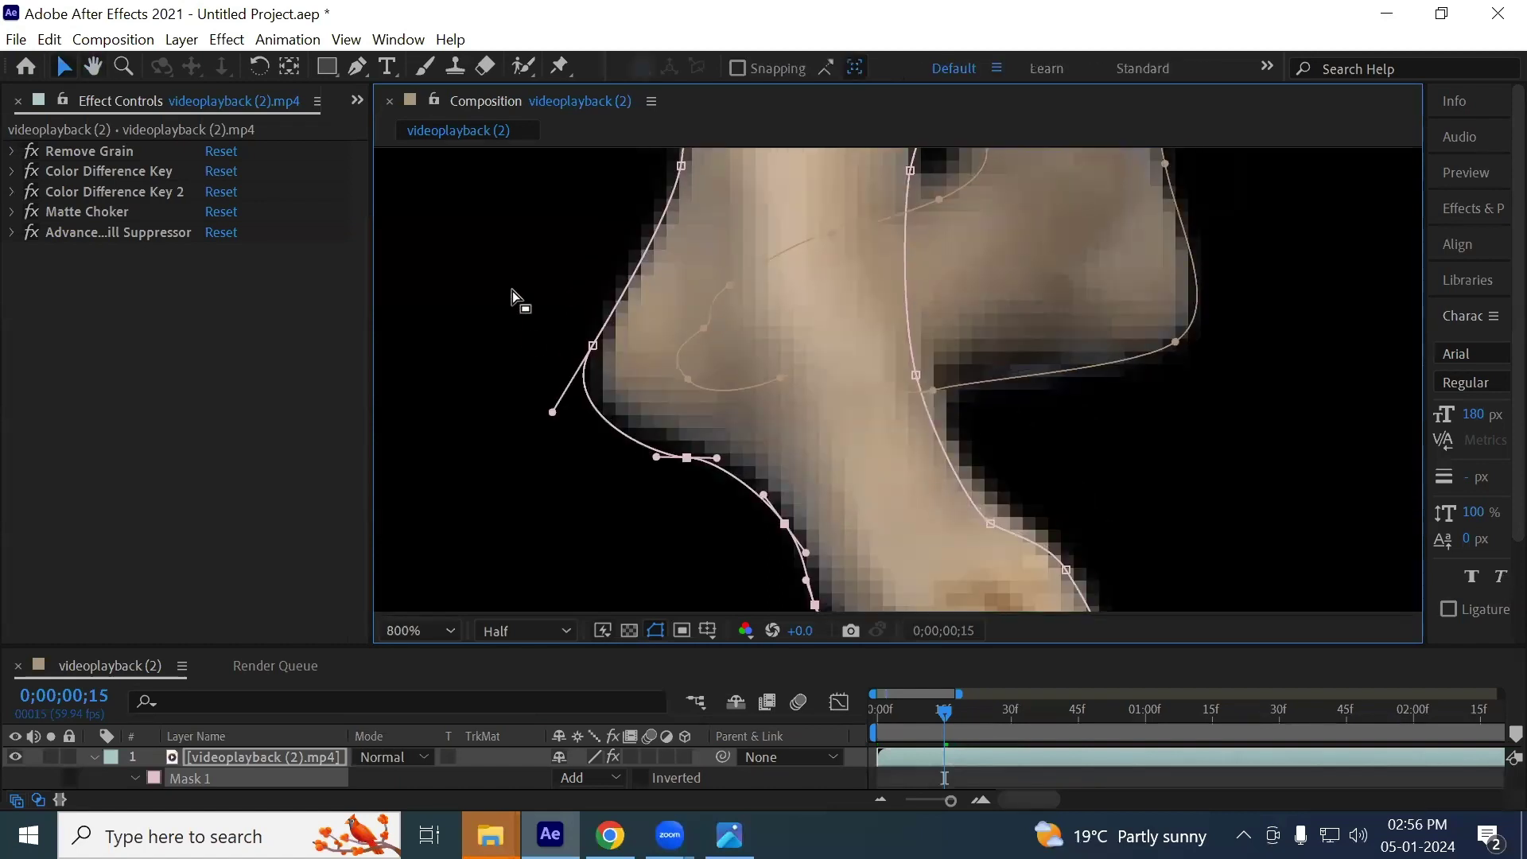
drag(593, 345, 601, 331)
key(v)
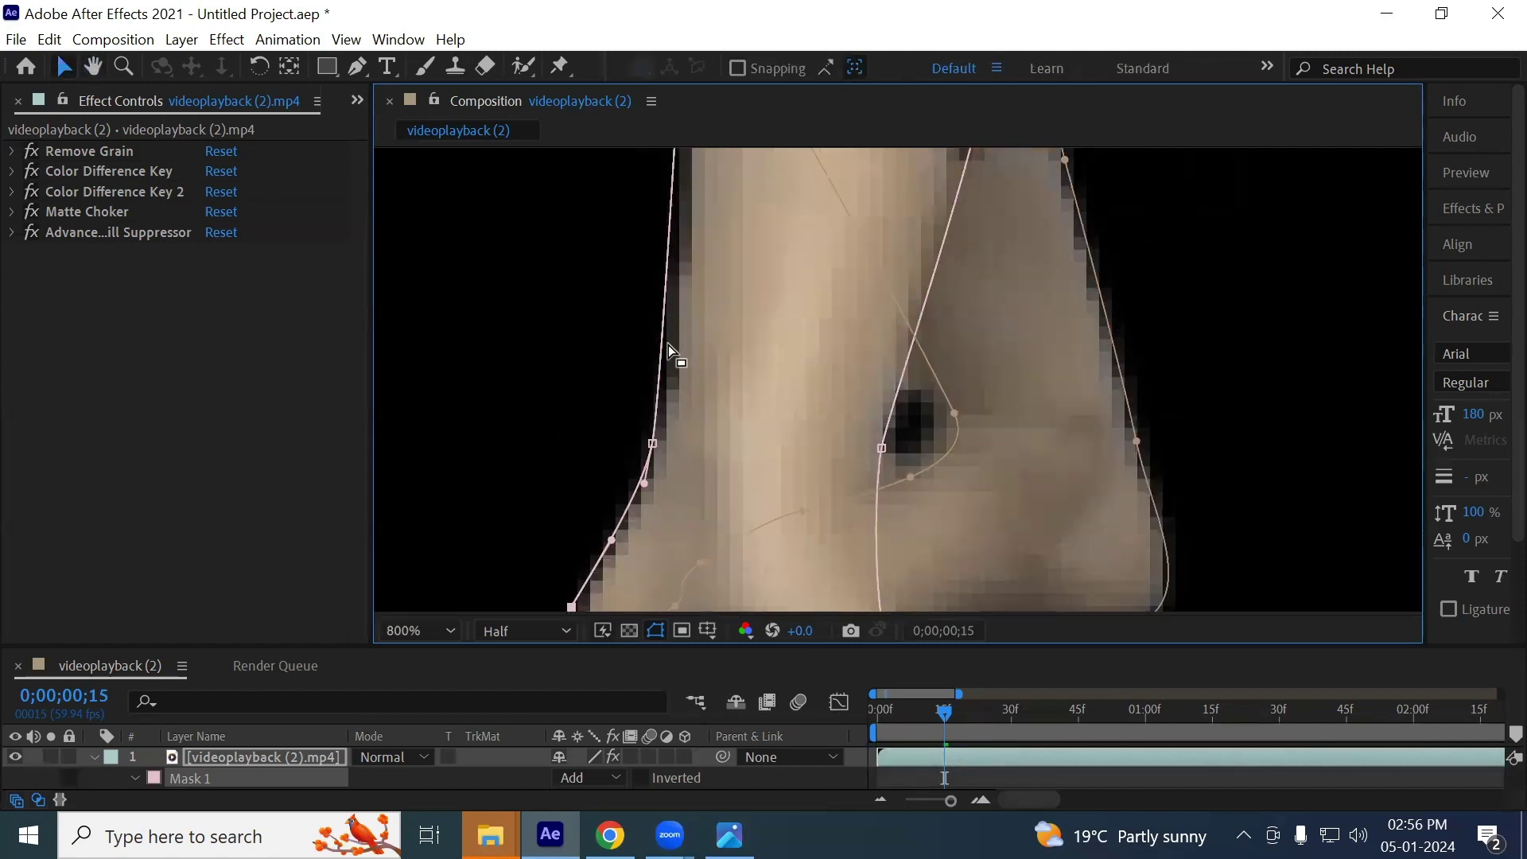
key(comma)
drag(722, 185, 797, 440)
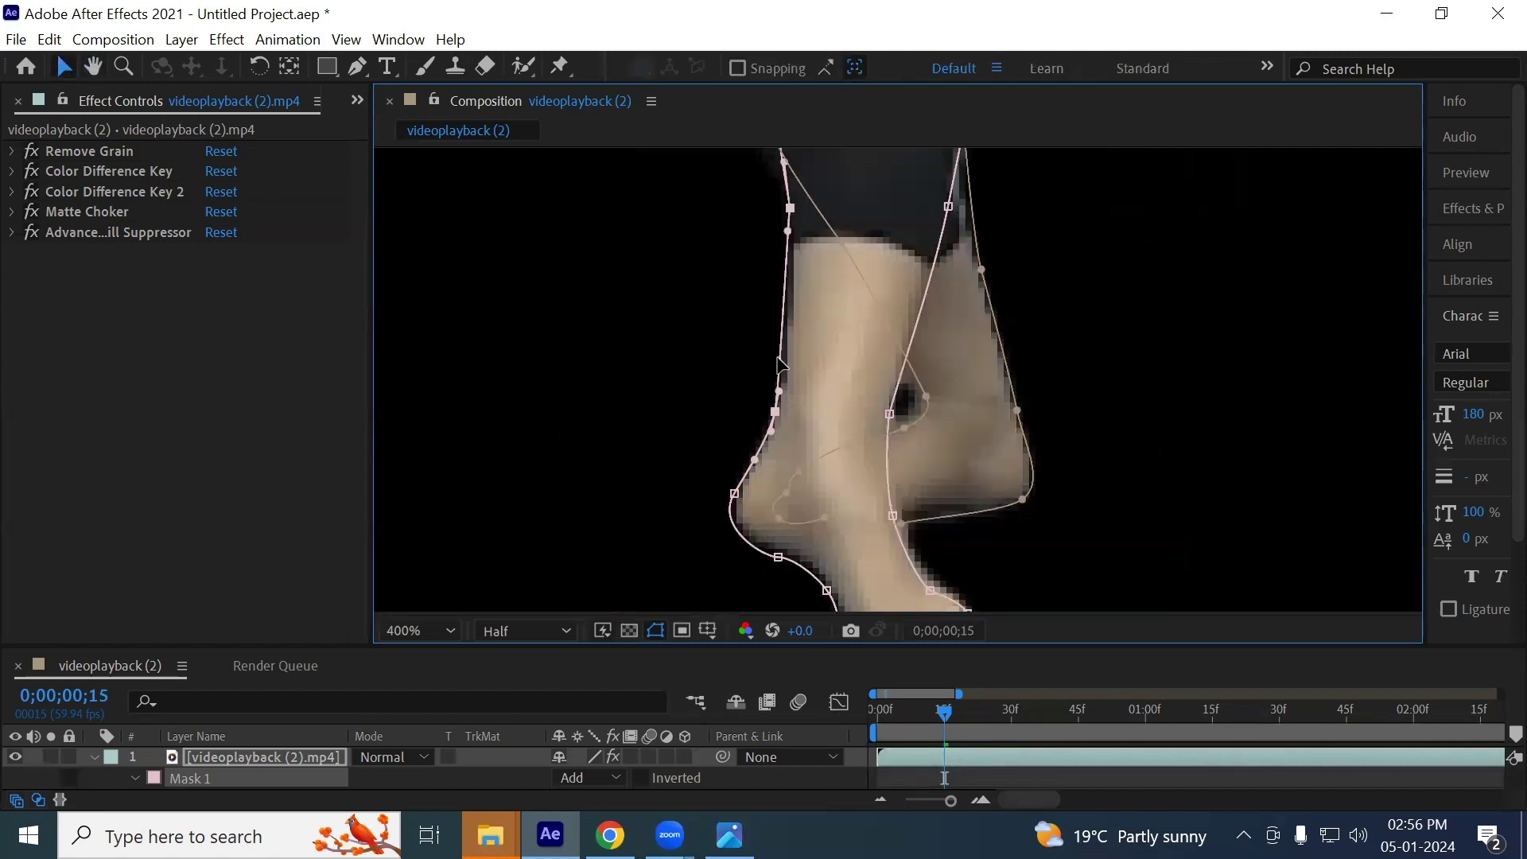
key(period)
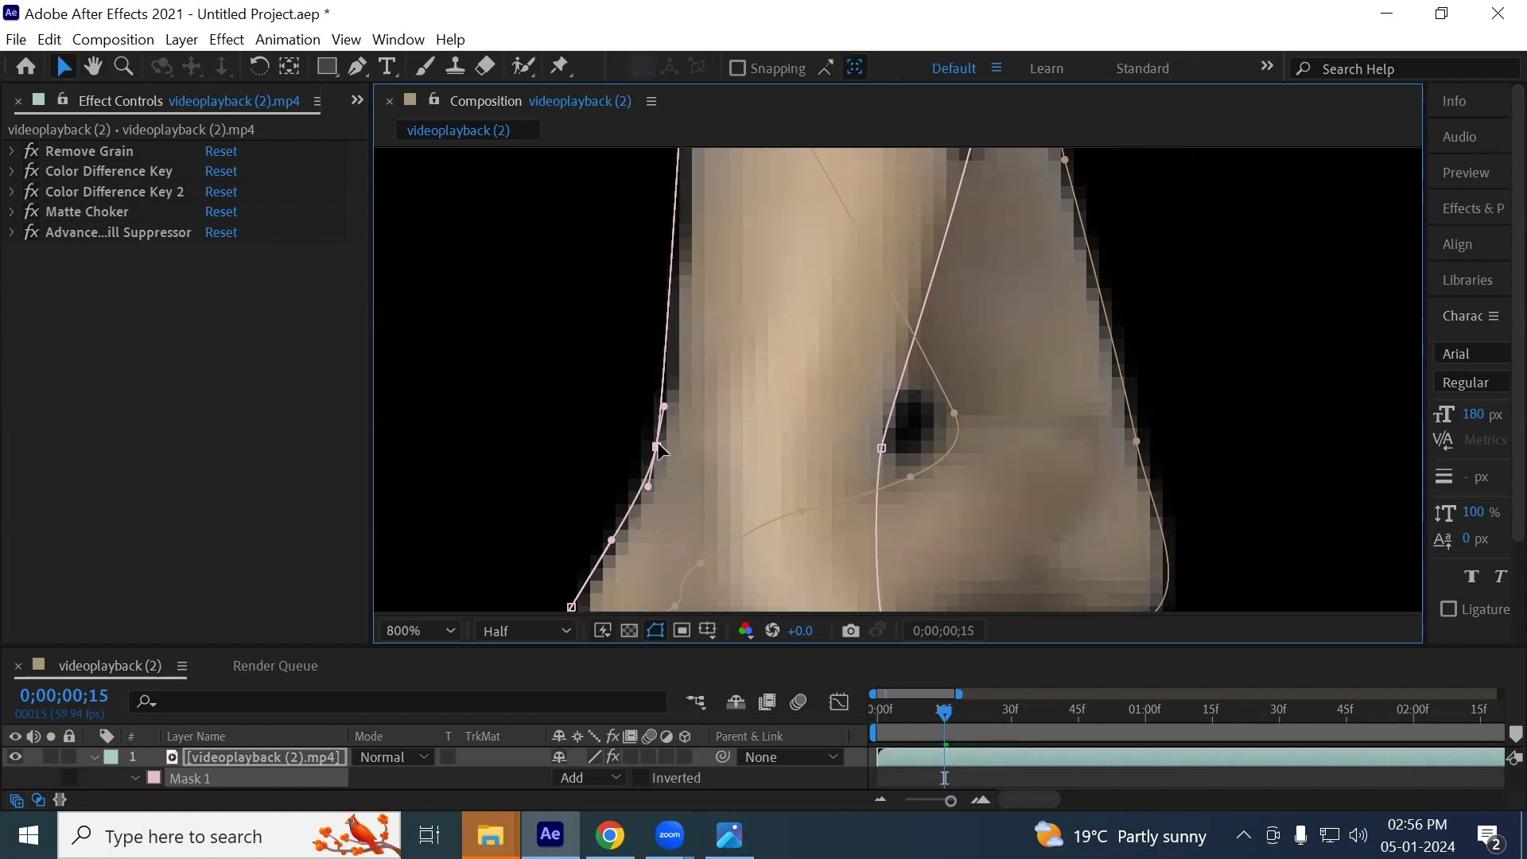
key(comma)
key(period)
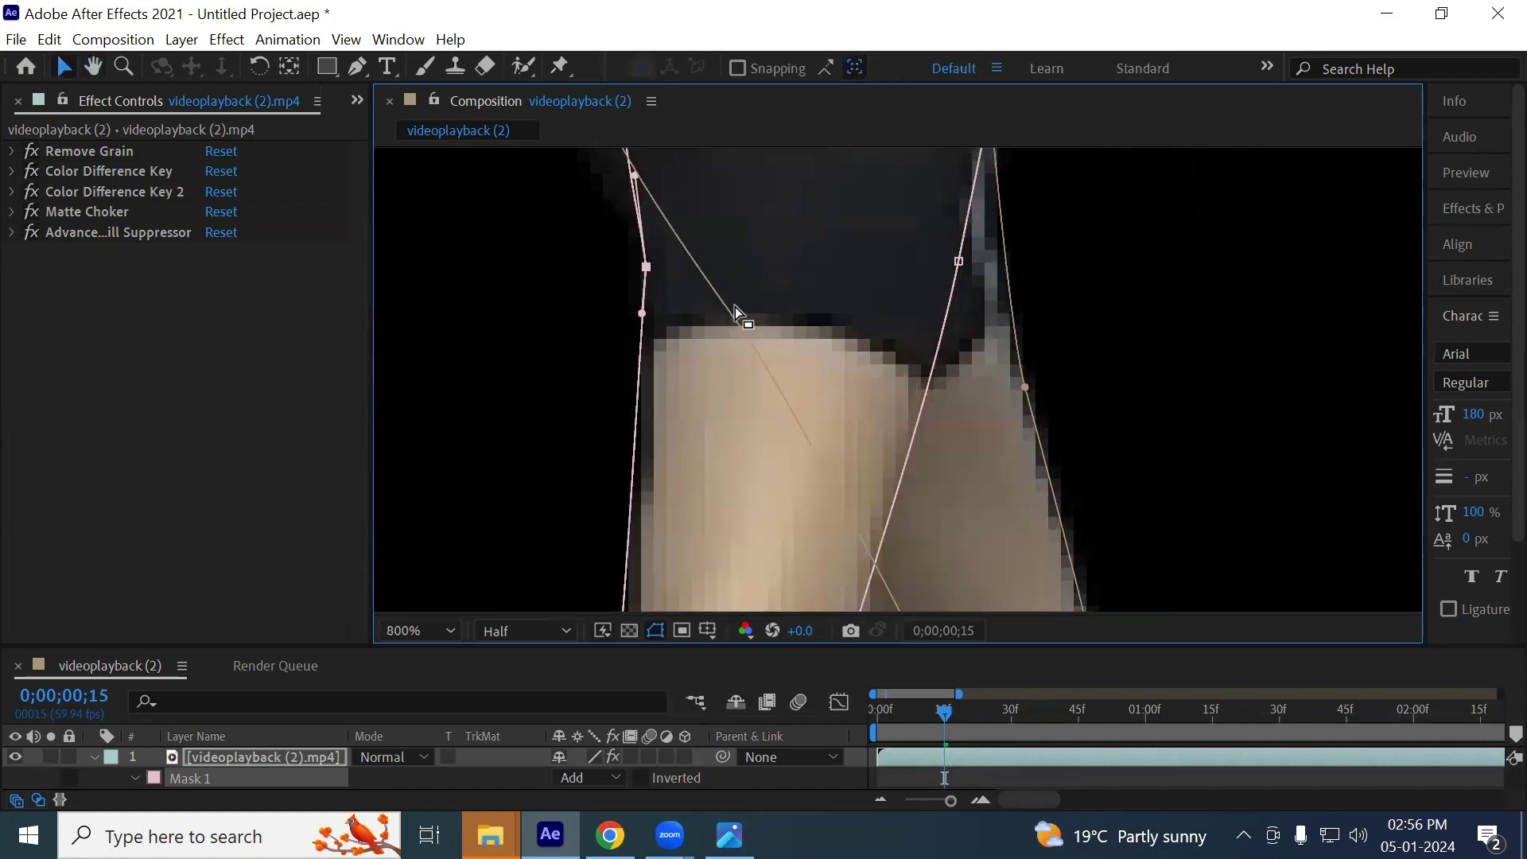
Adjust the Mask 1 calf point and its upper curve handle along the back of the trouser leg above the hem
scroll(671, 294, up, 3)
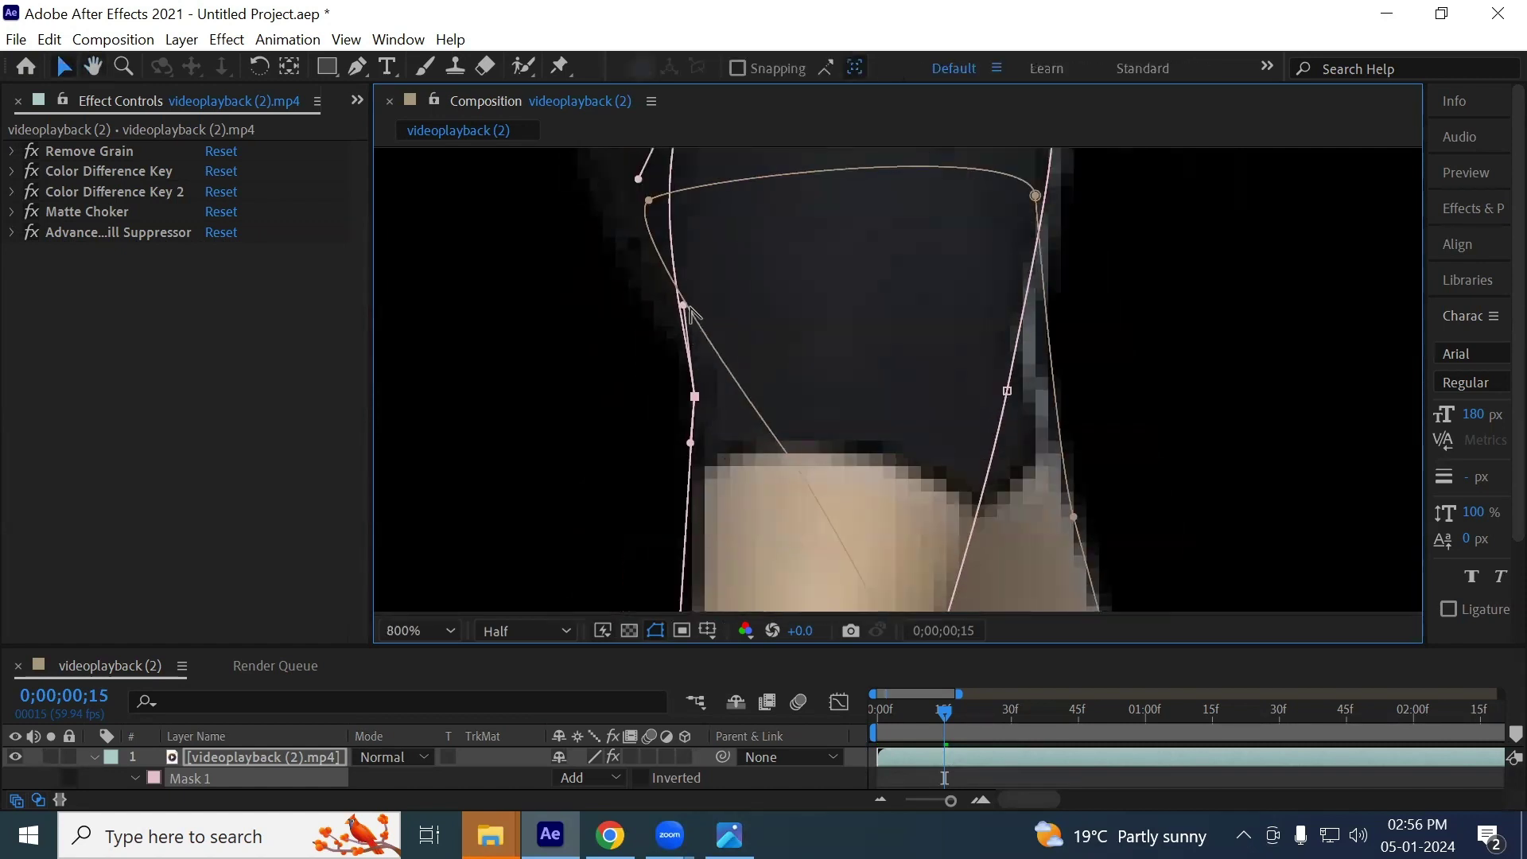
drag(683, 304, 691, 307)
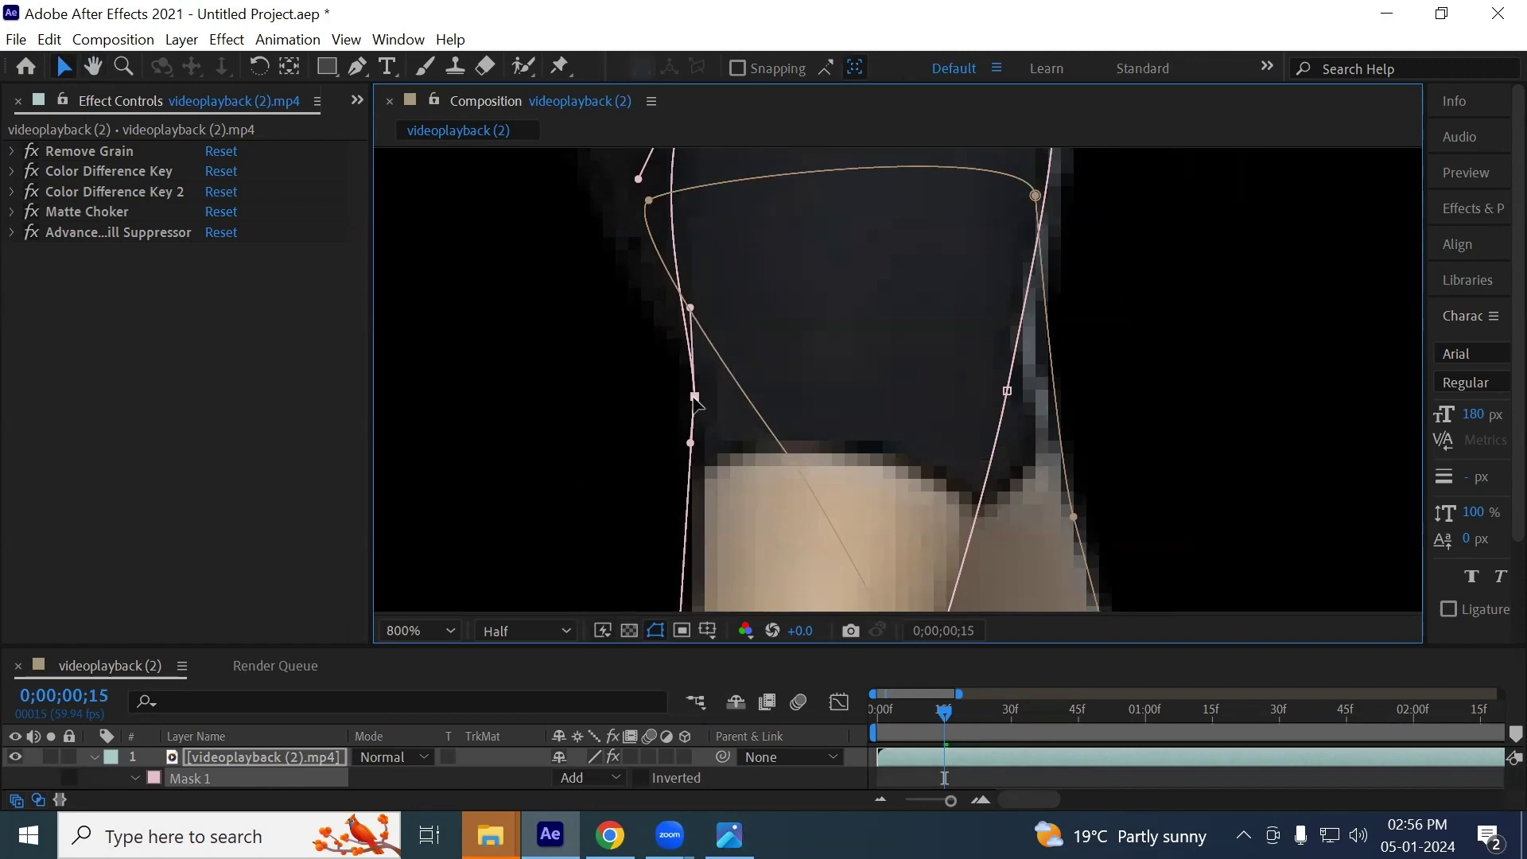
drag(695, 396, 691, 399)
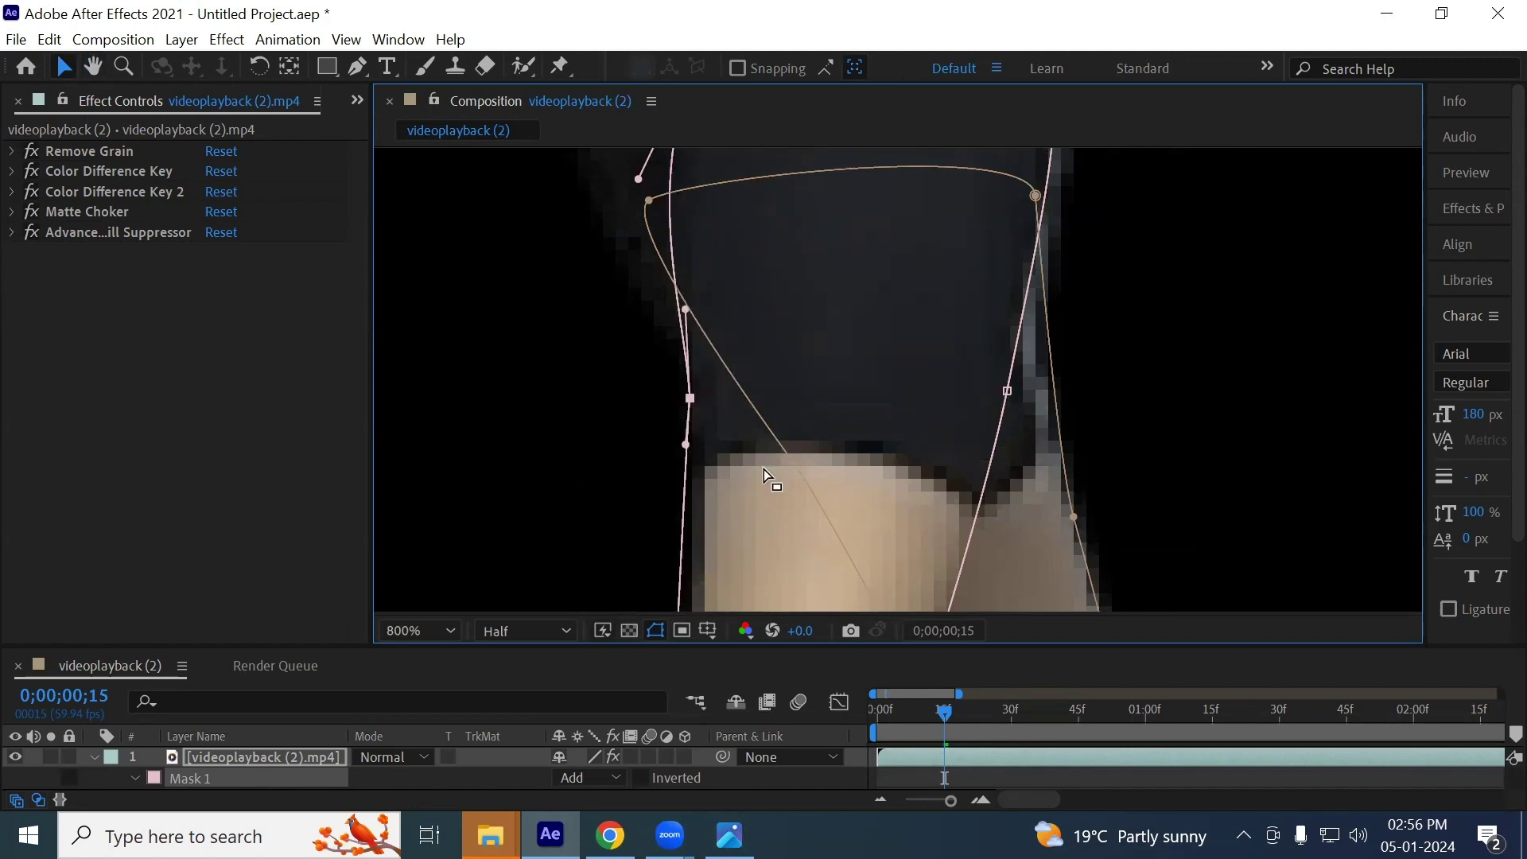
Compare the masks with the legs at the start, 0;00;00;30, 0;00;02;17 and 0;00;03;03
click(877, 718)
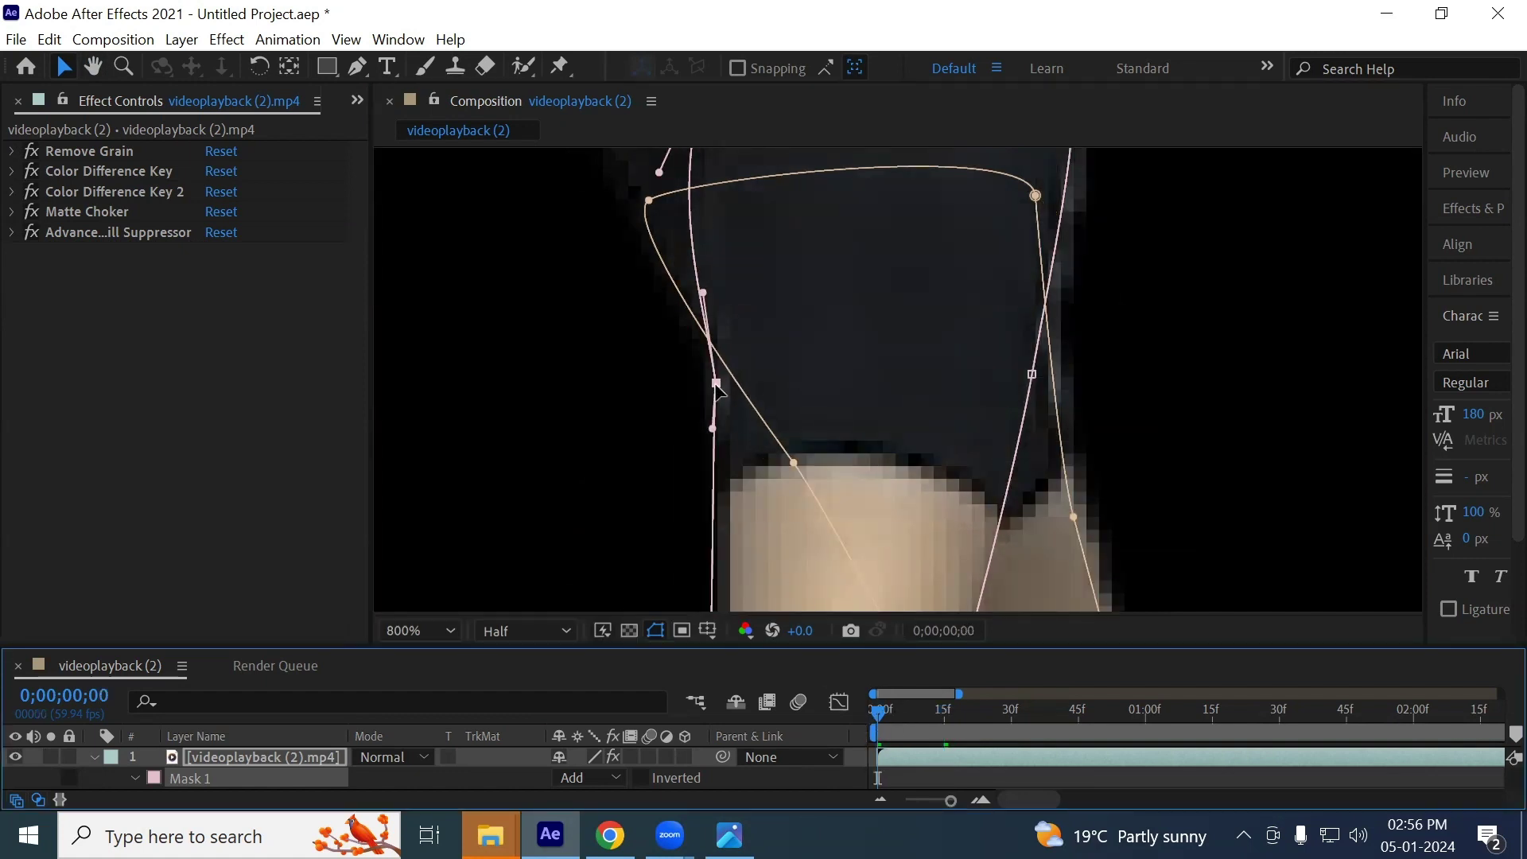
click(1011, 713)
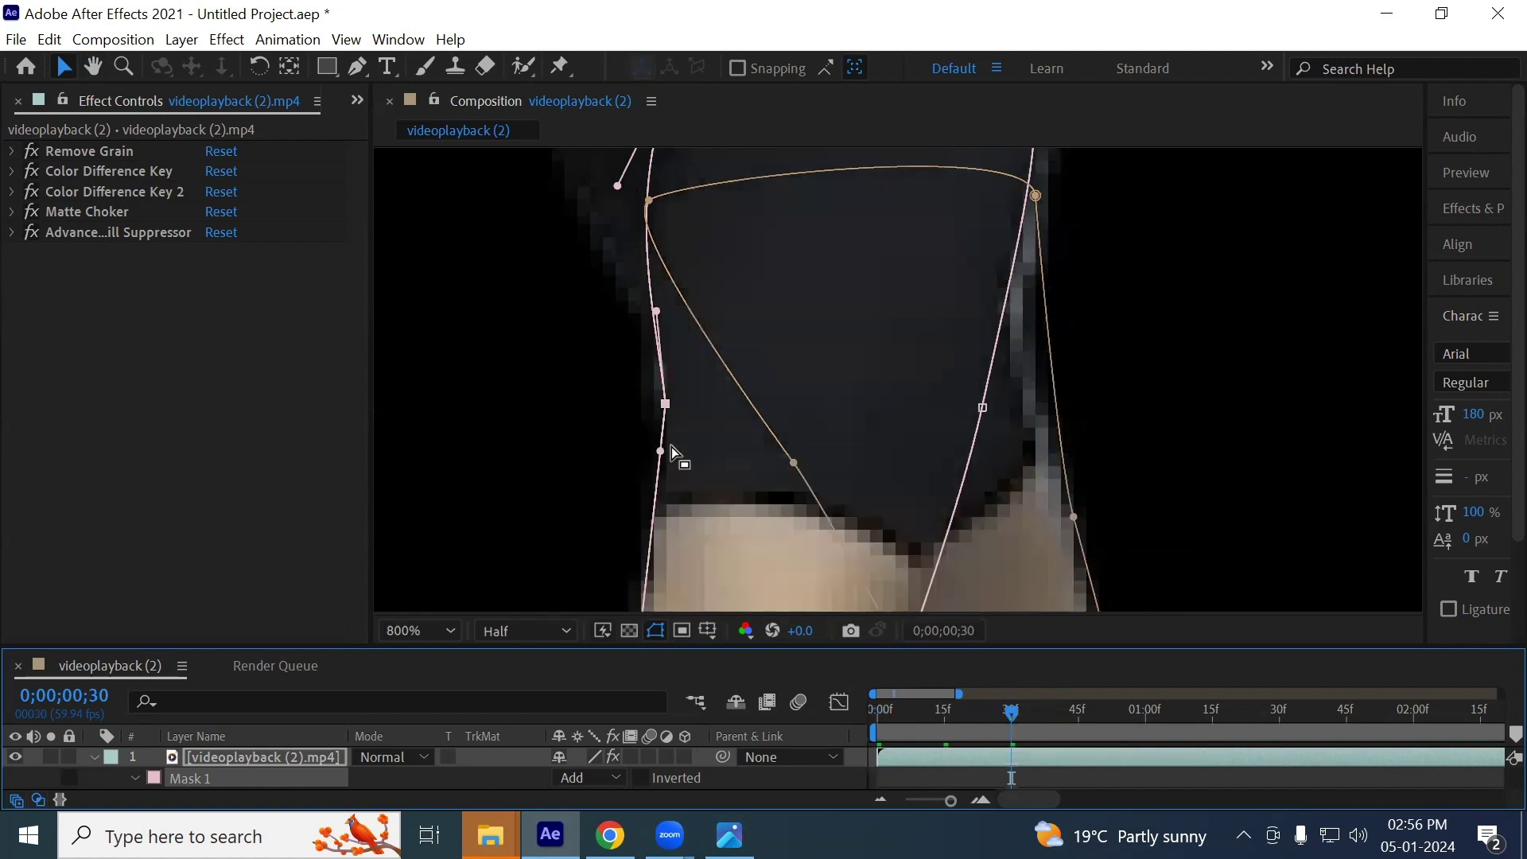
key(End)
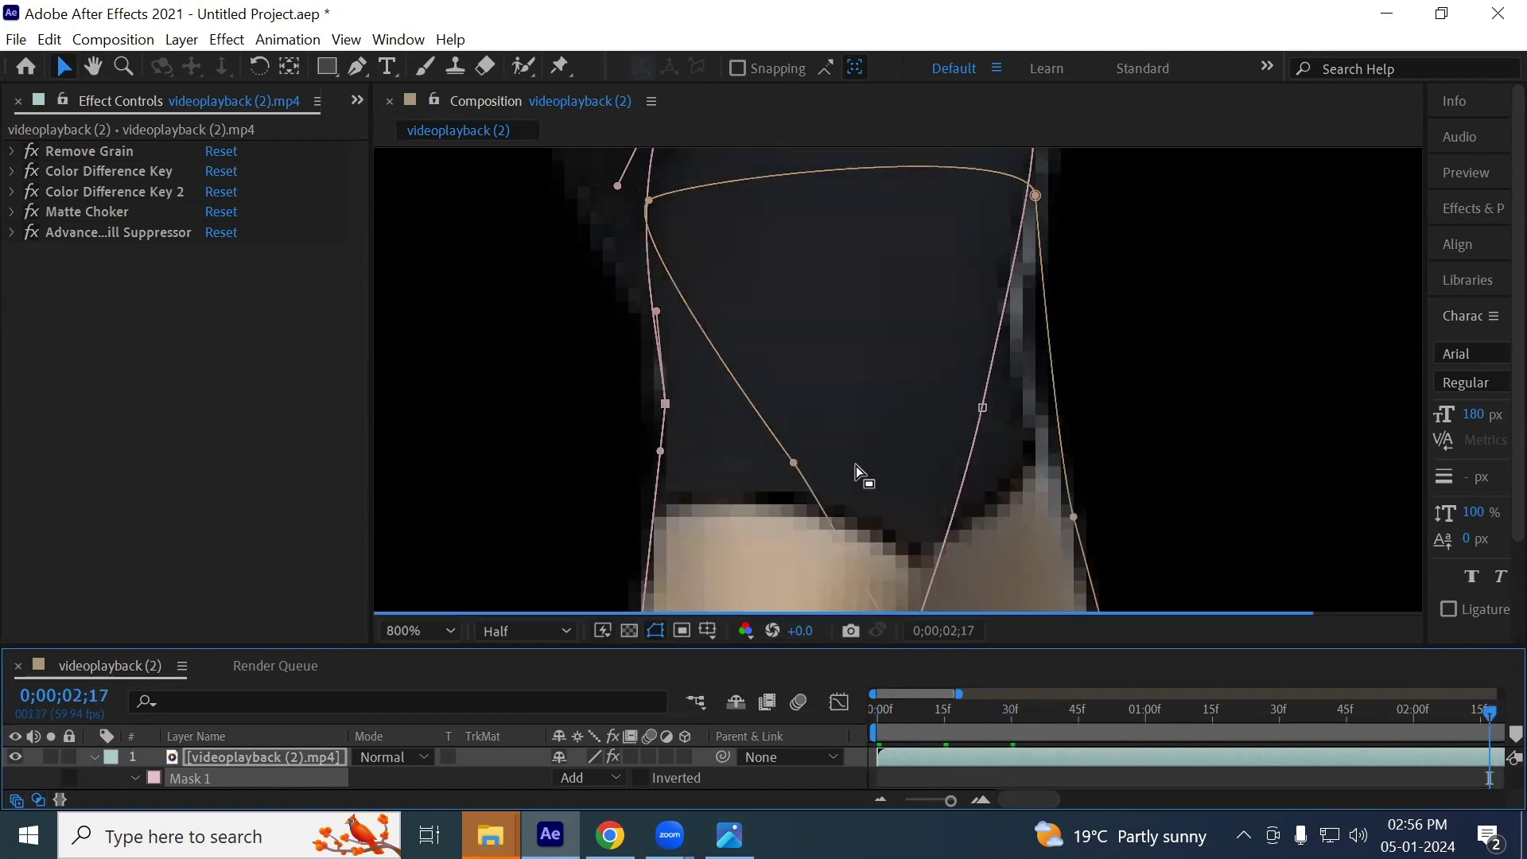
scroll(862, 397, down, 2)
drag(857, 391, 684, 394)
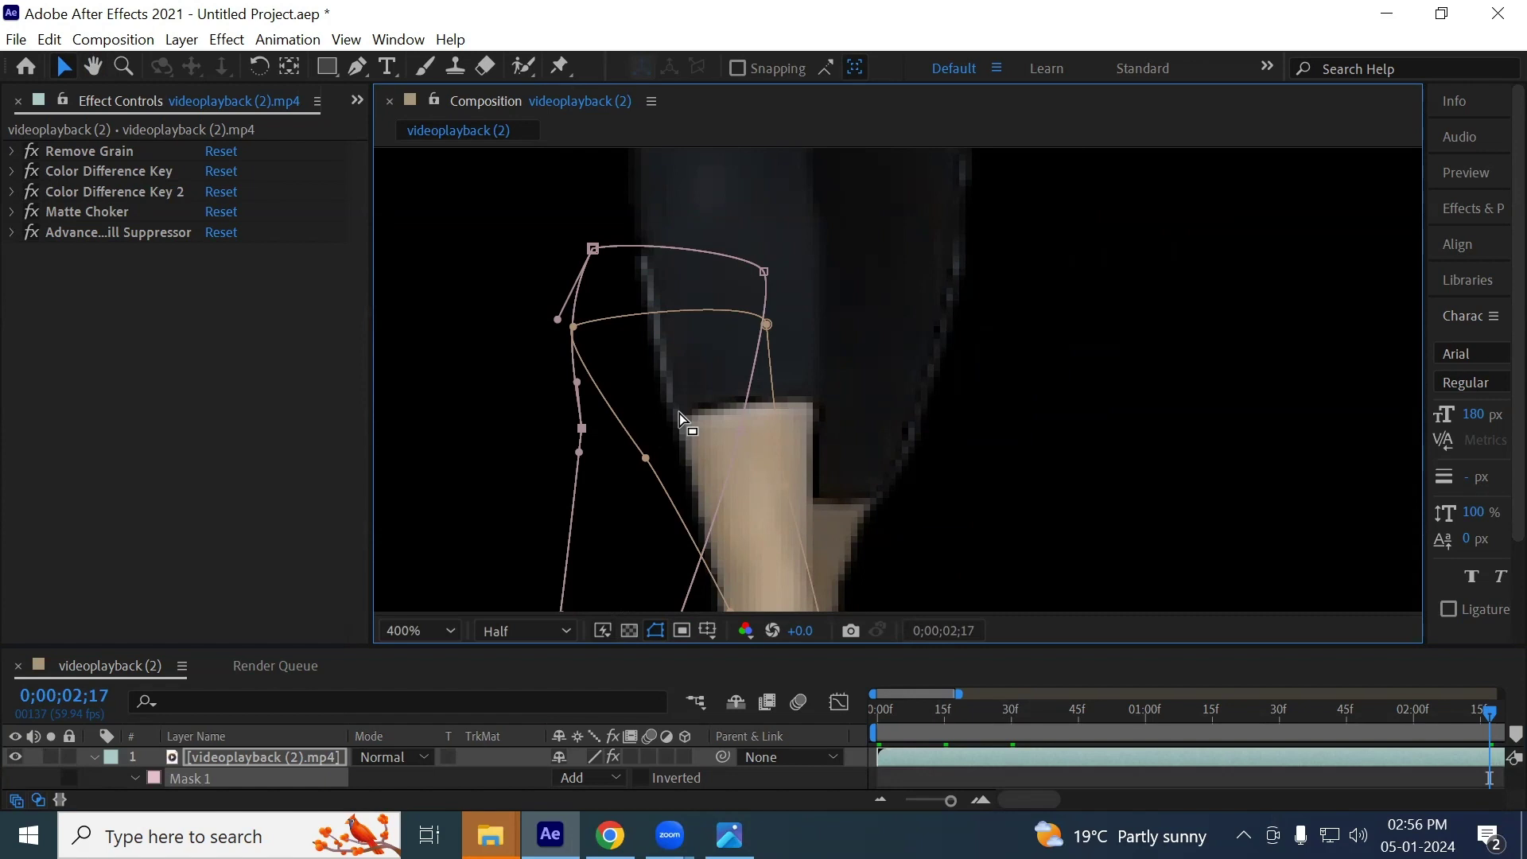
click(892, 716)
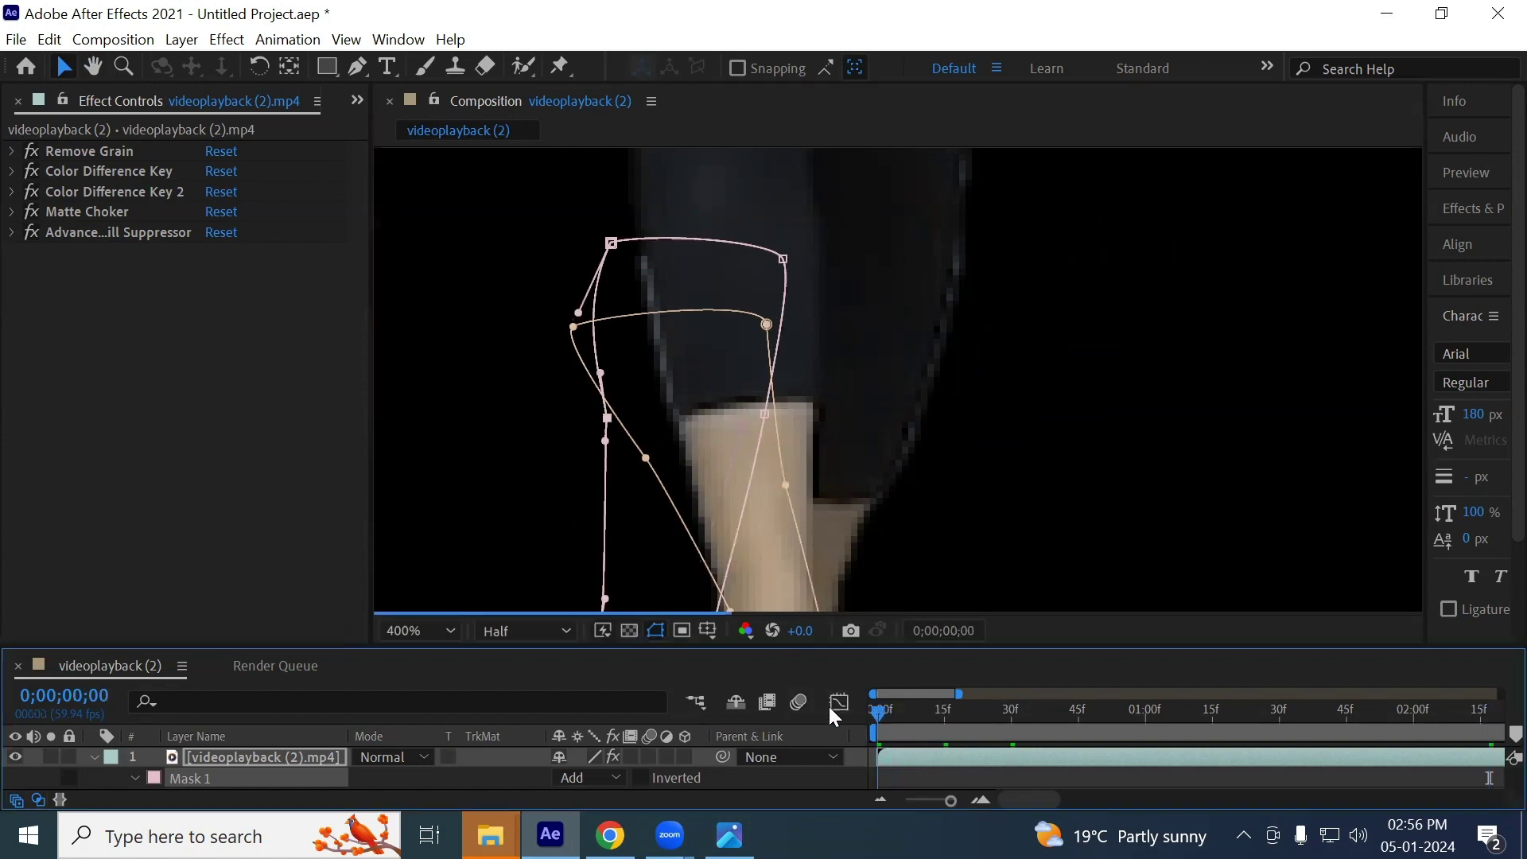
scroll(668, 432, up, 2)
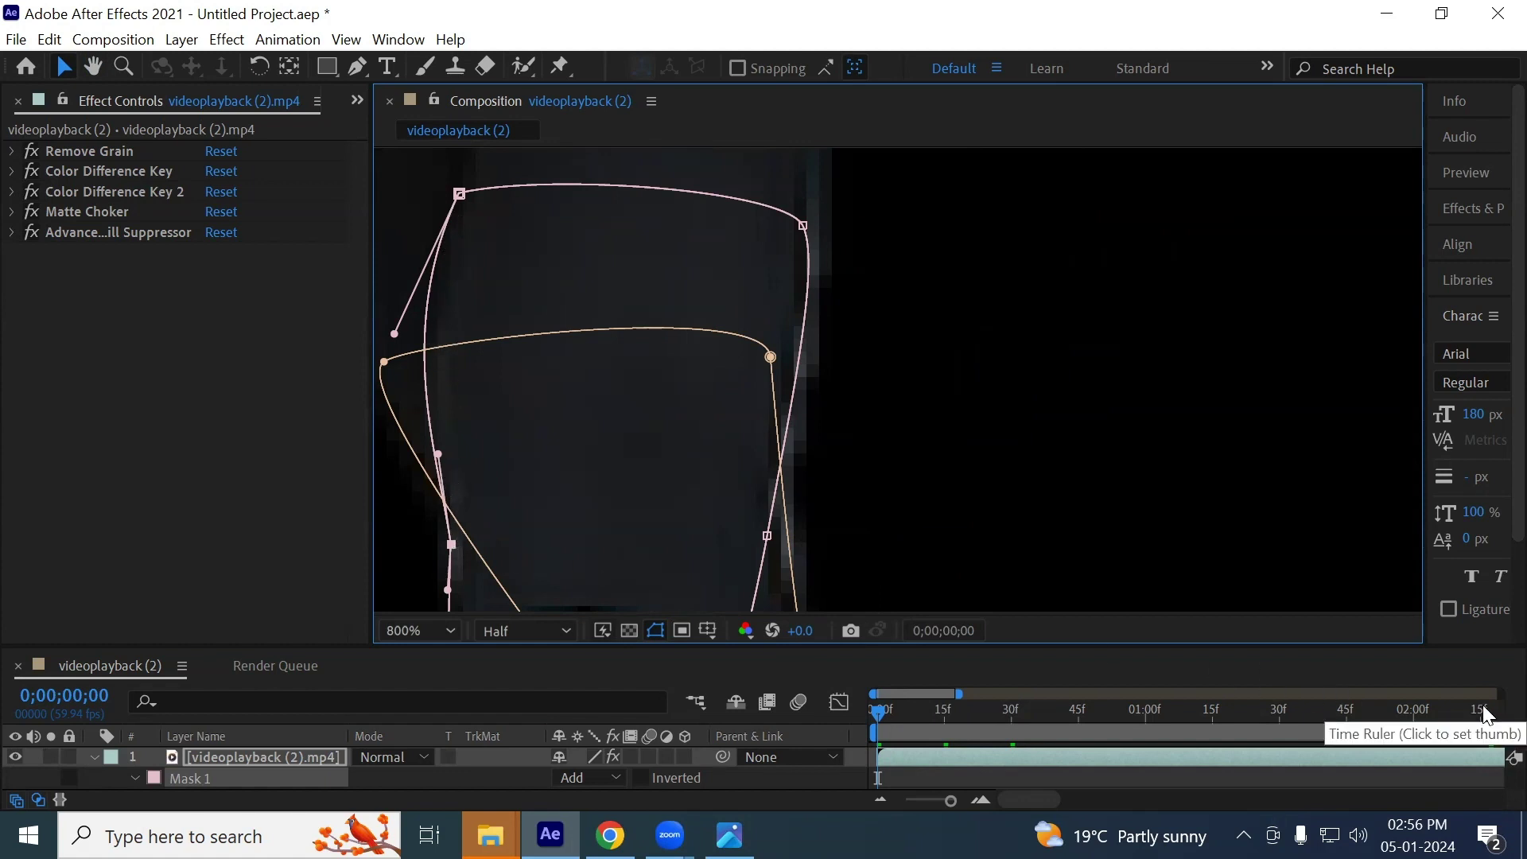
click(1493, 716)
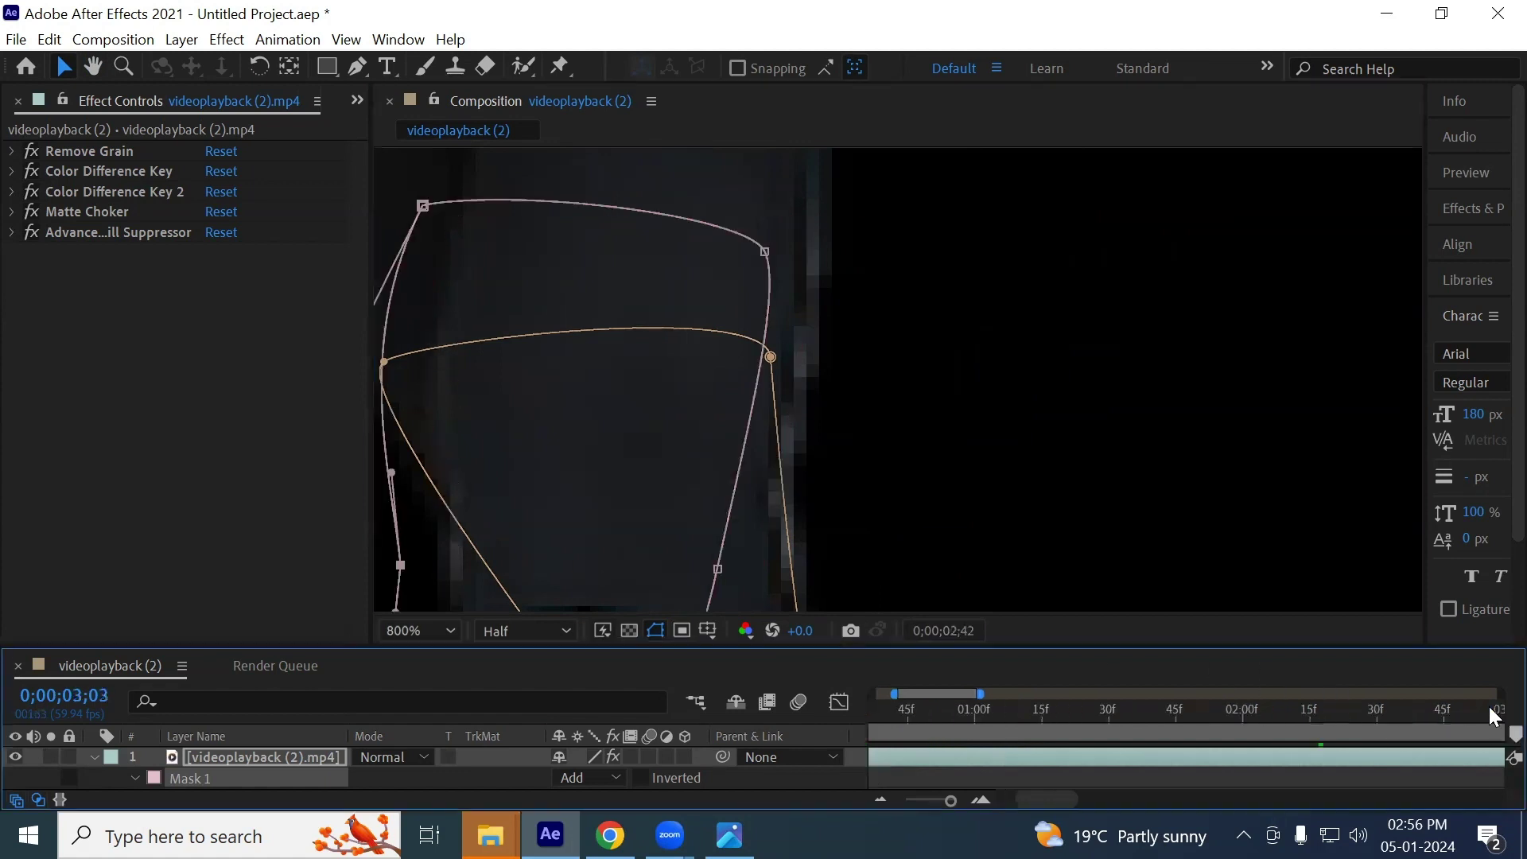
scroll(723, 455, down, 2)
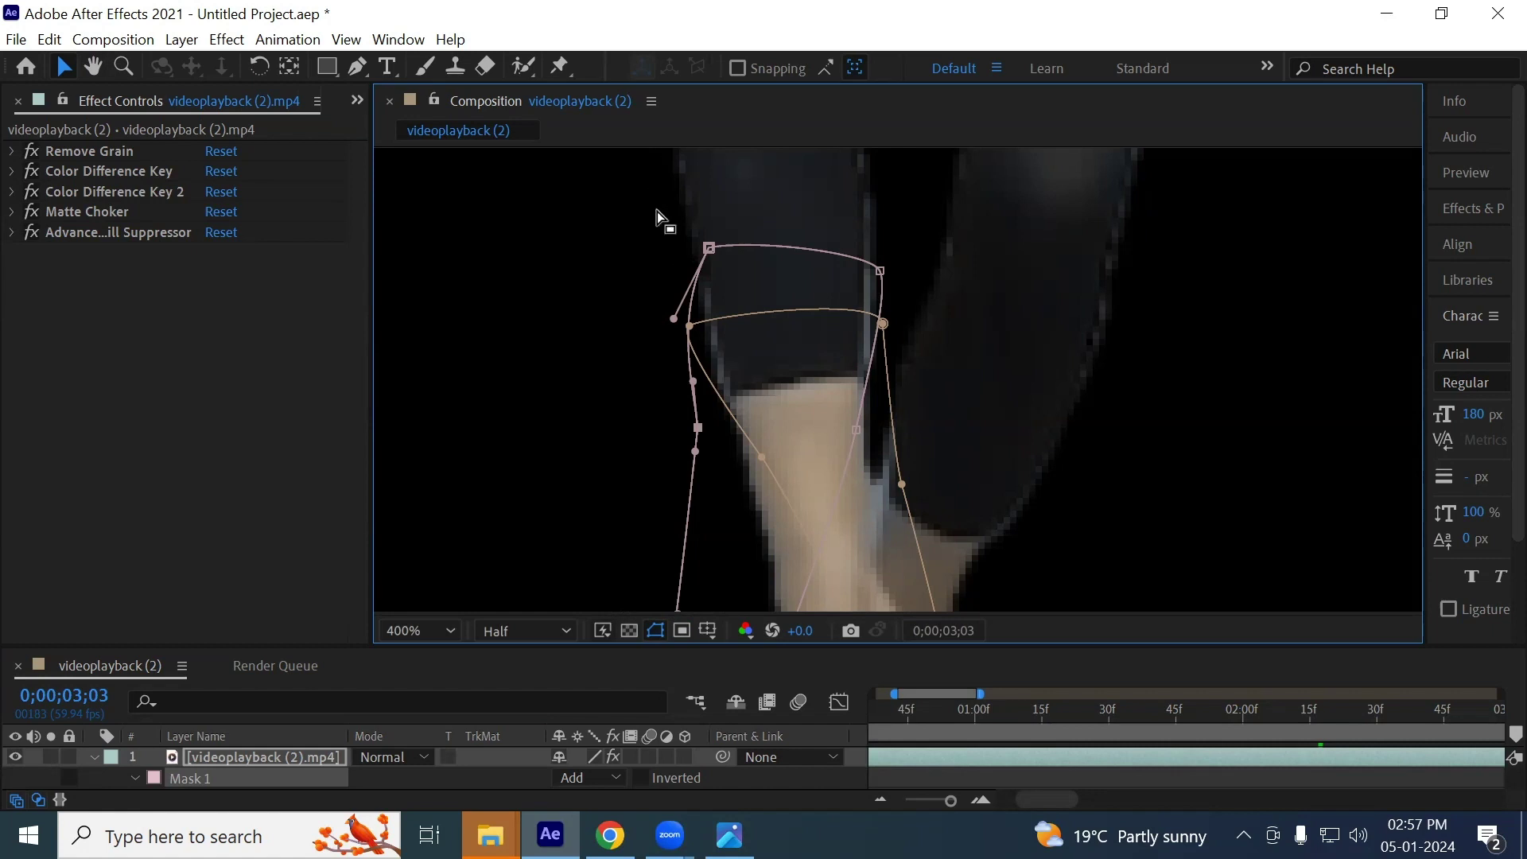
Show the full timeline, examine the masks against the legs at 0;00;17;57 and return to the start
drag(933, 801, 904, 799)
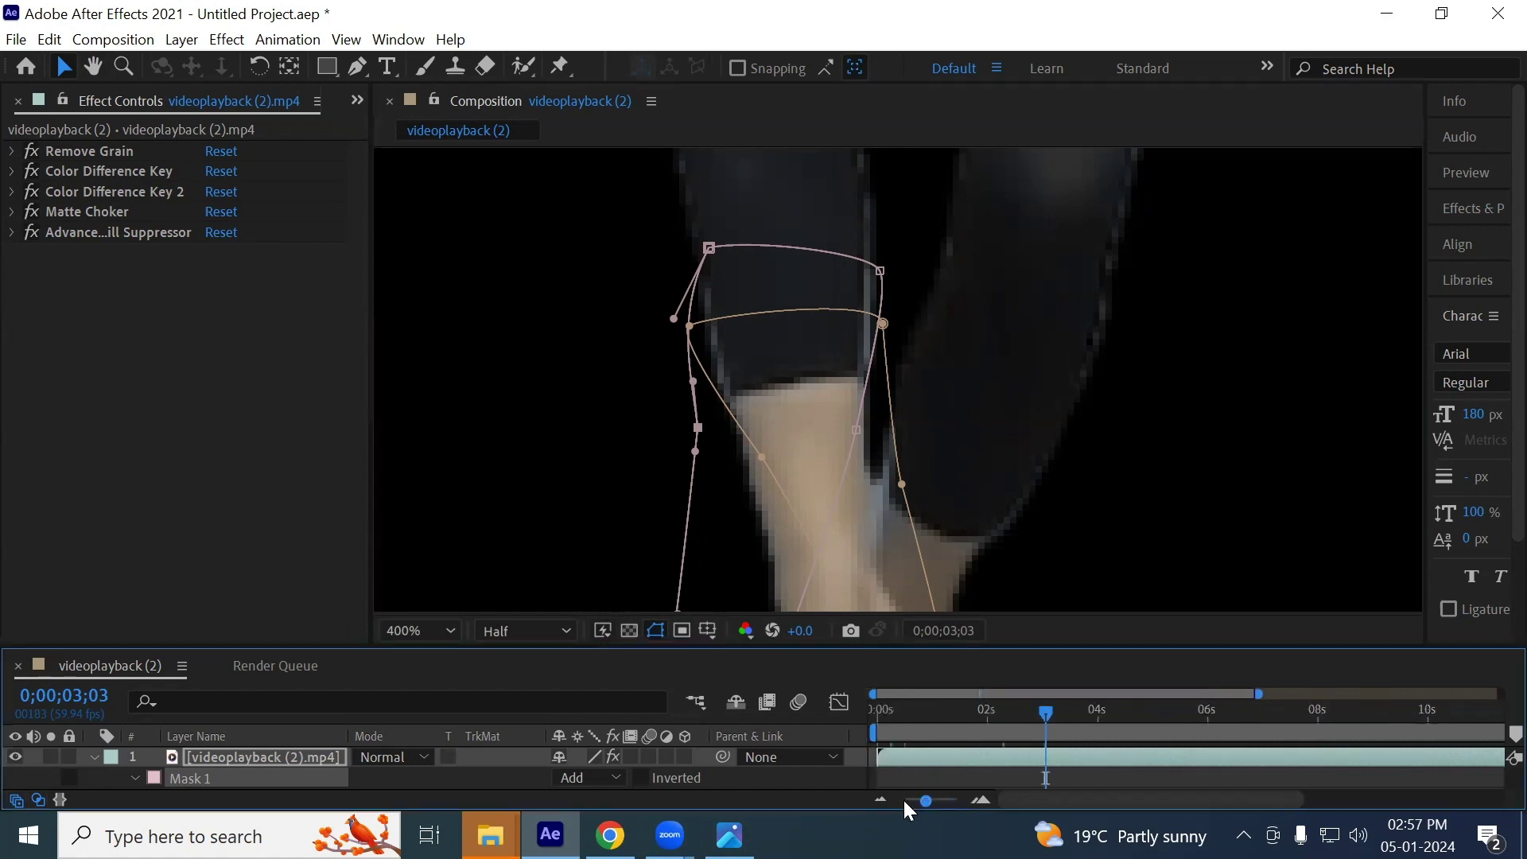
drag(917, 726, 823, 714)
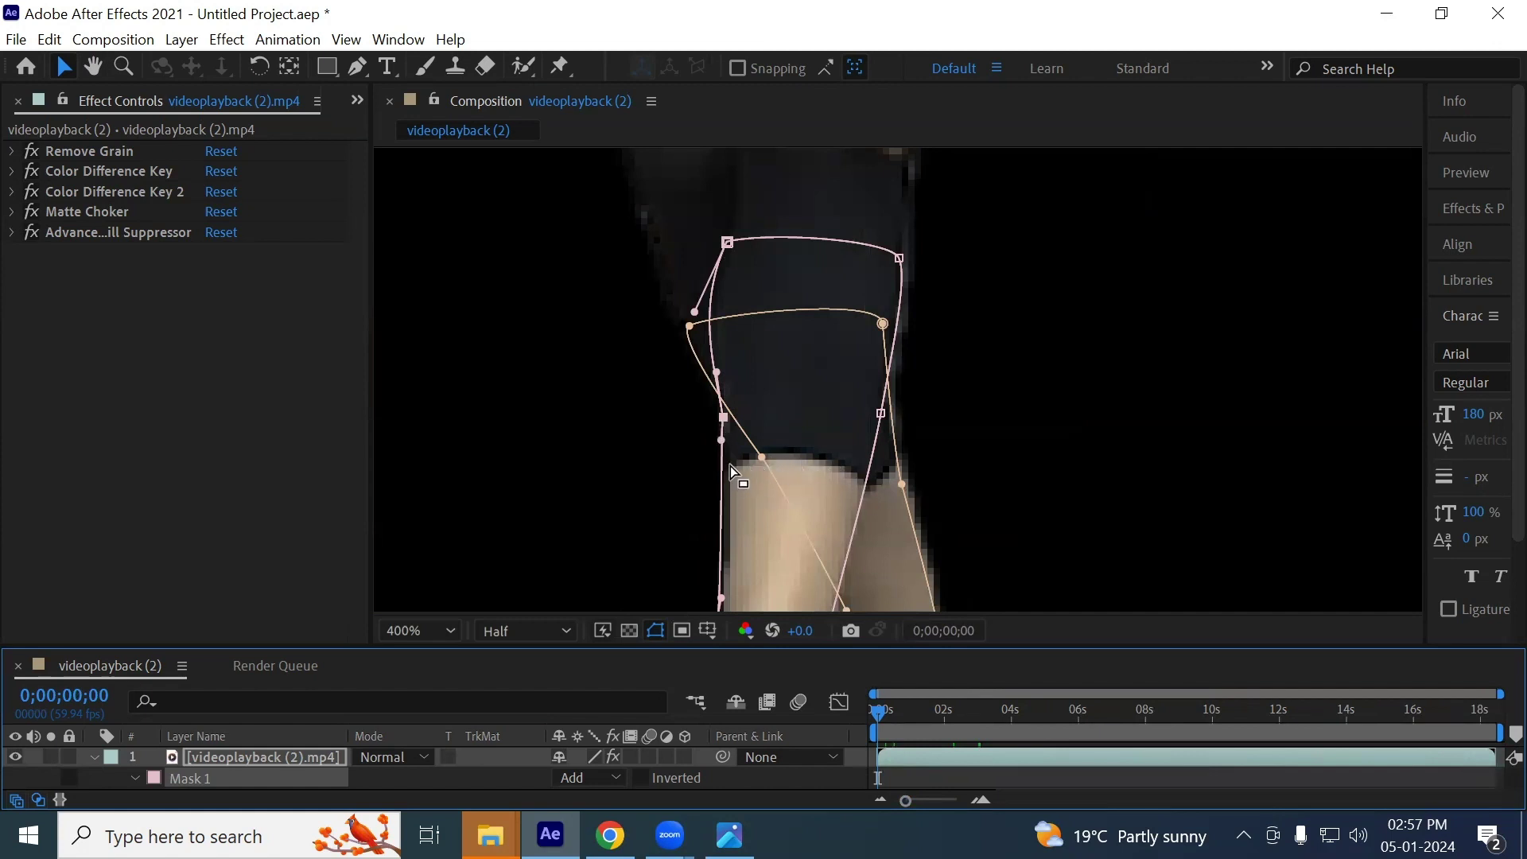
click(1481, 717)
drag(716, 425, 1135, 405)
scroll(881, 410, down, 1)
drag(825, 460, 718, 475)
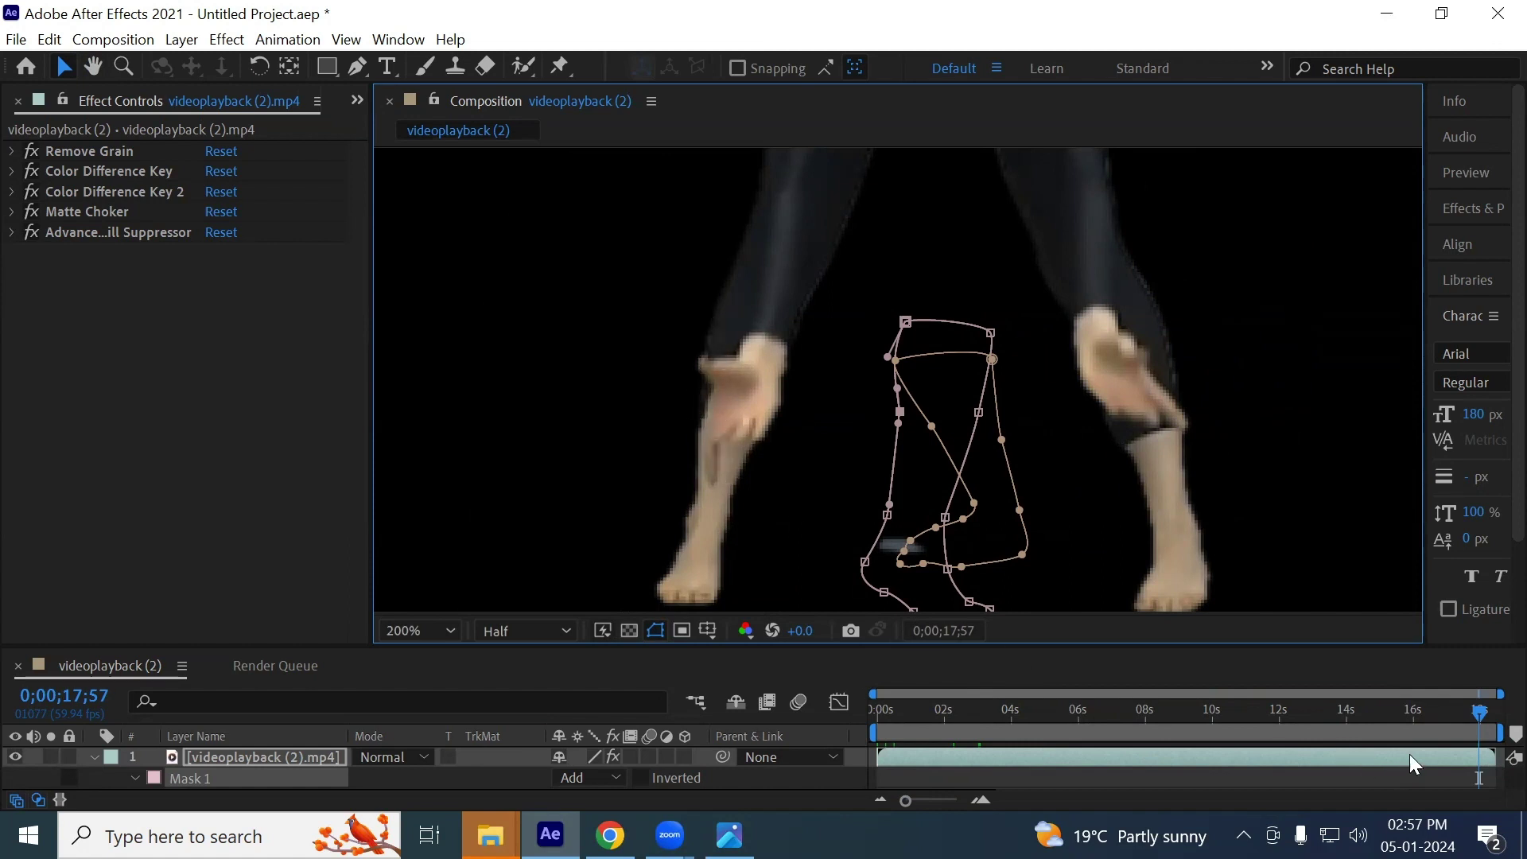
click(858, 802)
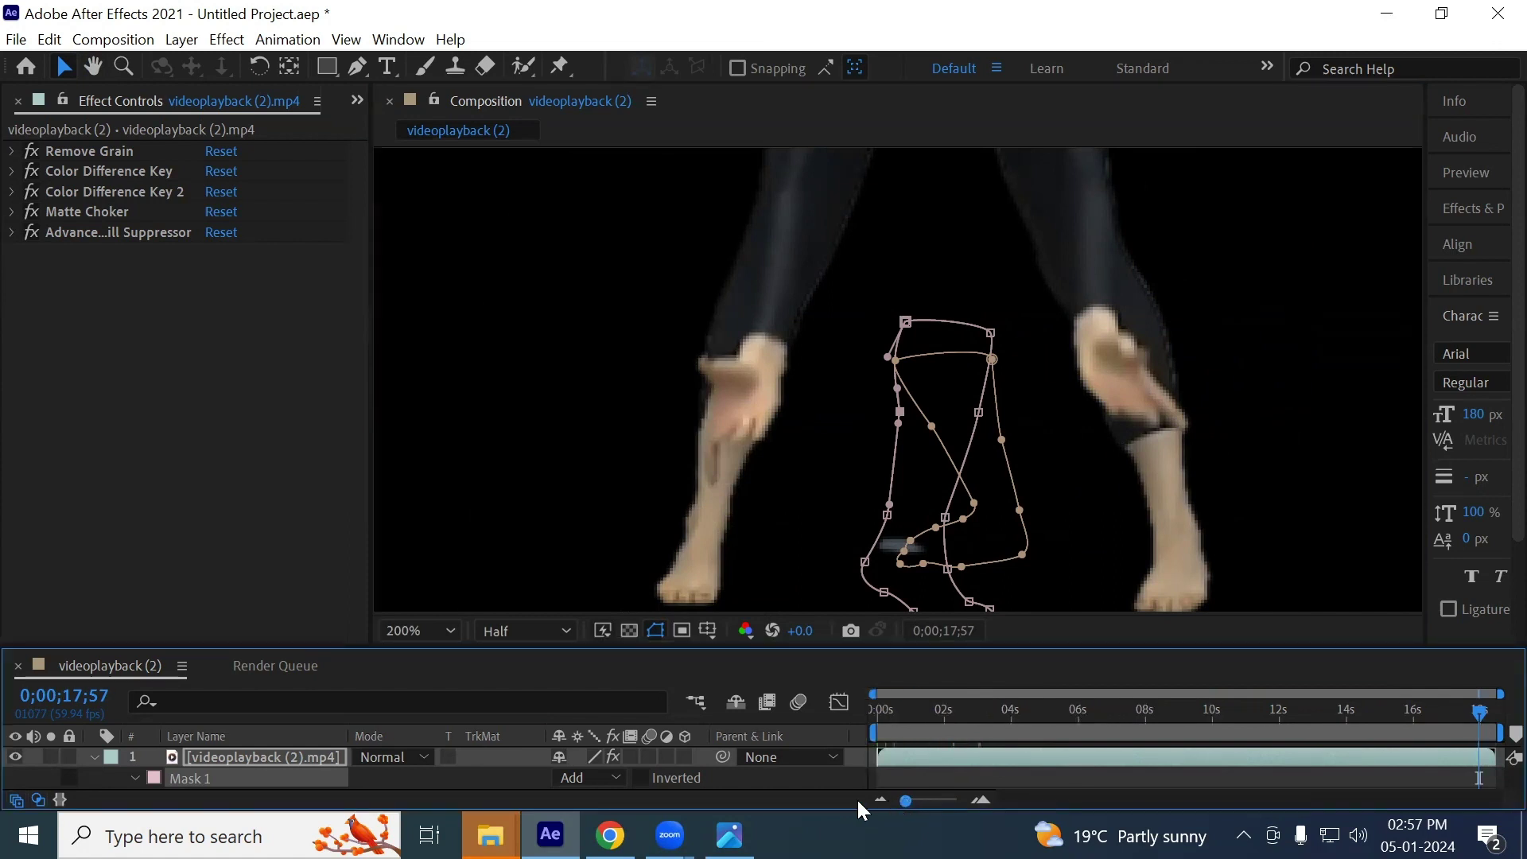
drag(905, 718, 824, 719)
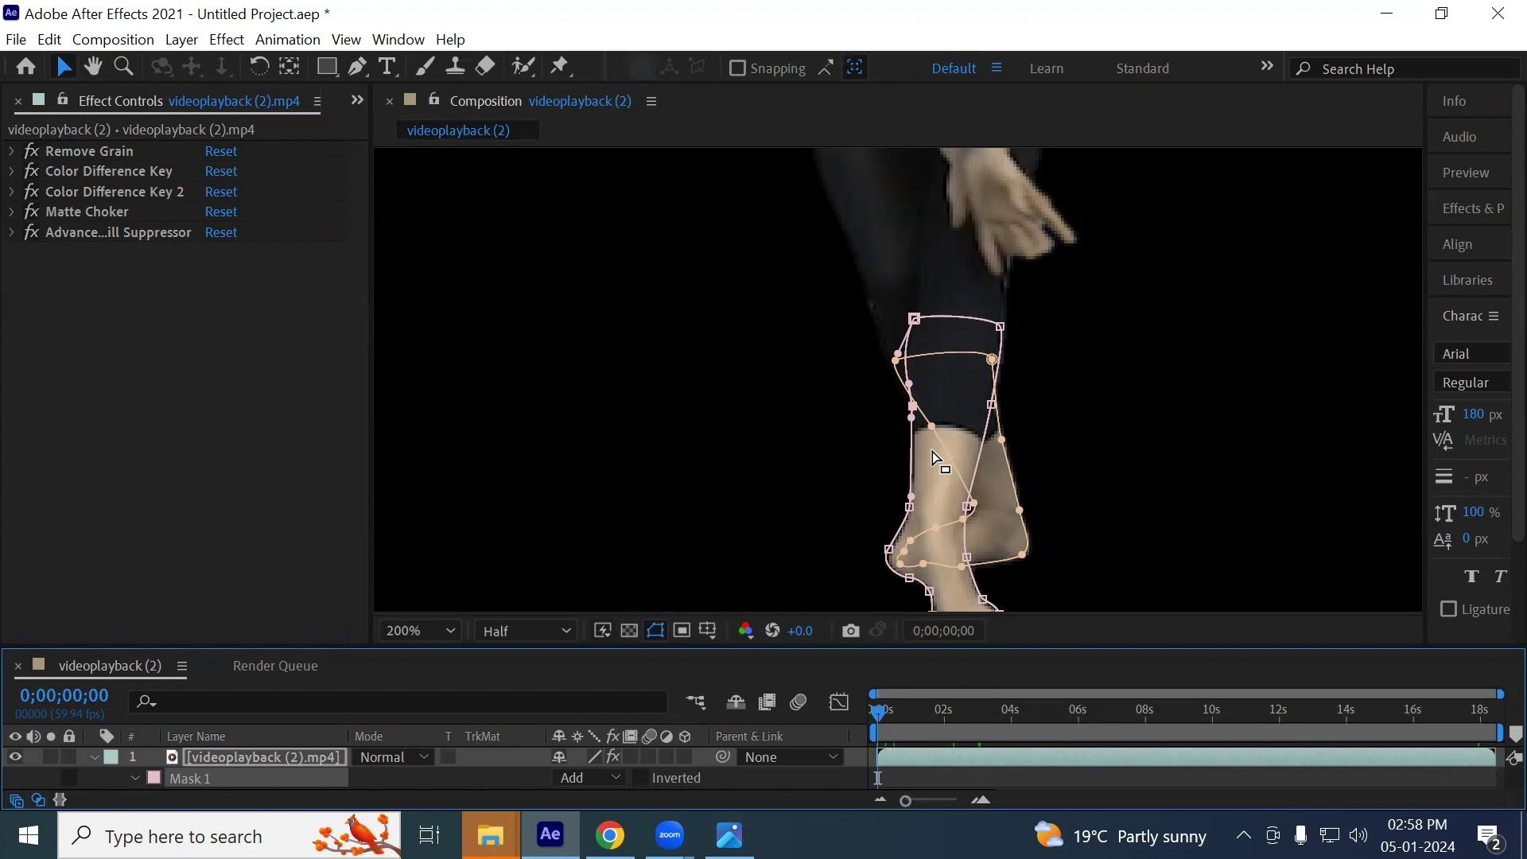
Switch to Chrome, open YouTube in a new tab and search for "roto showreel"
click(611, 835)
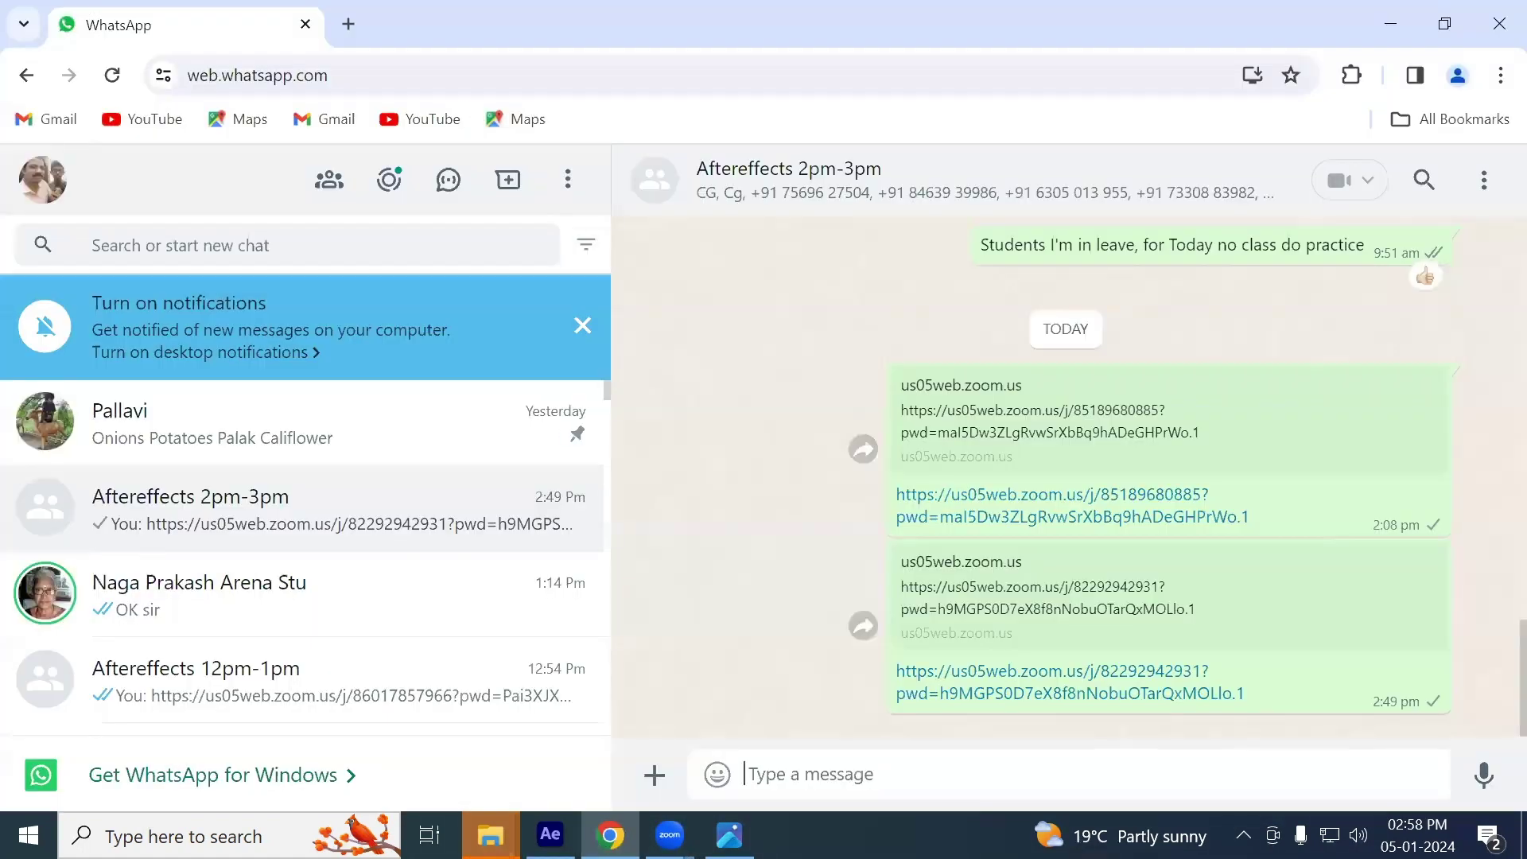
click(348, 24)
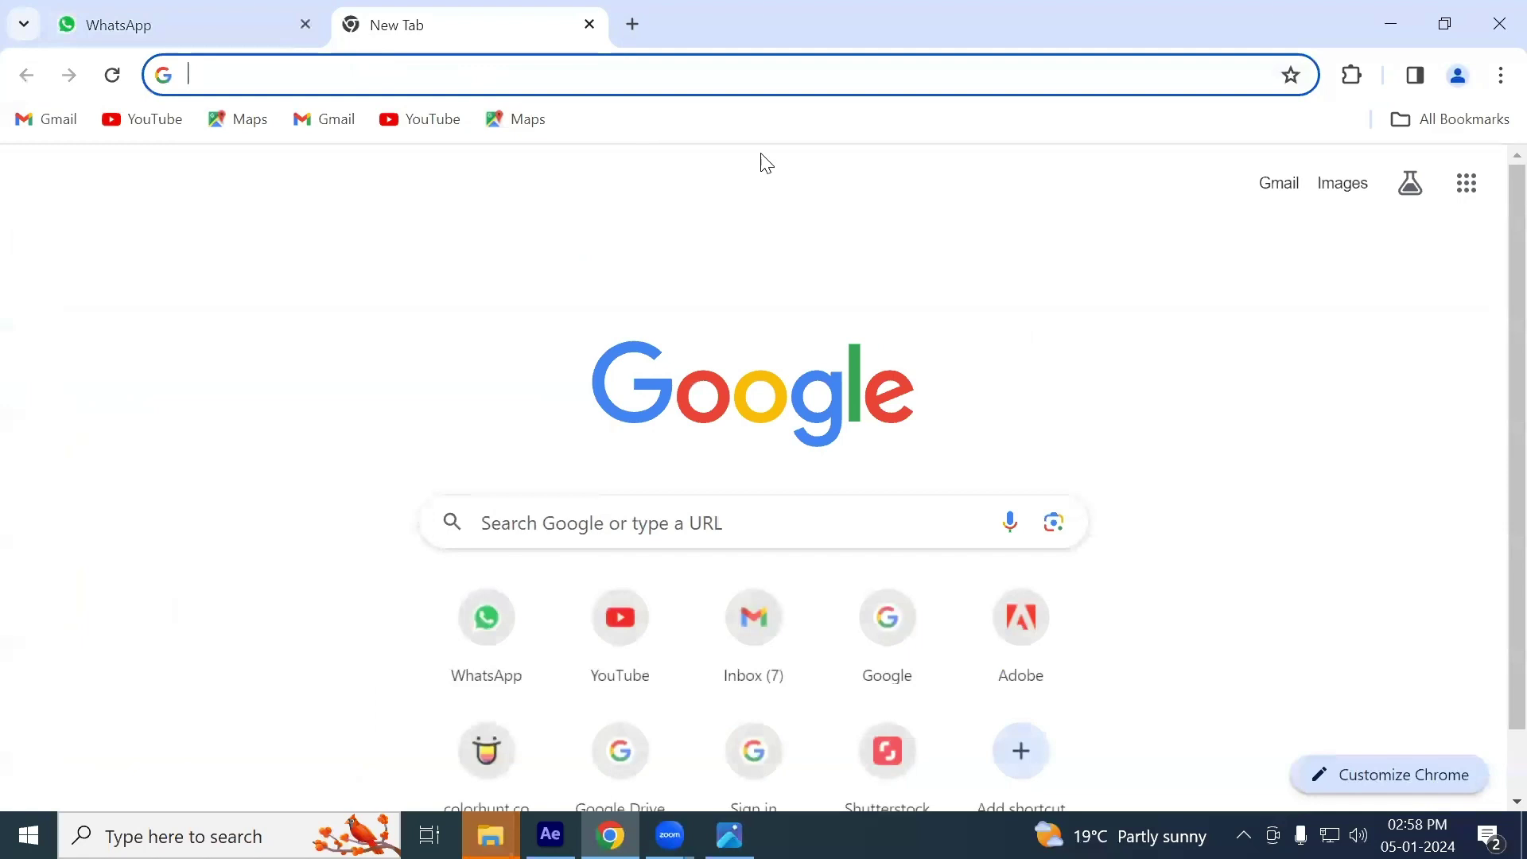
click(636, 633)
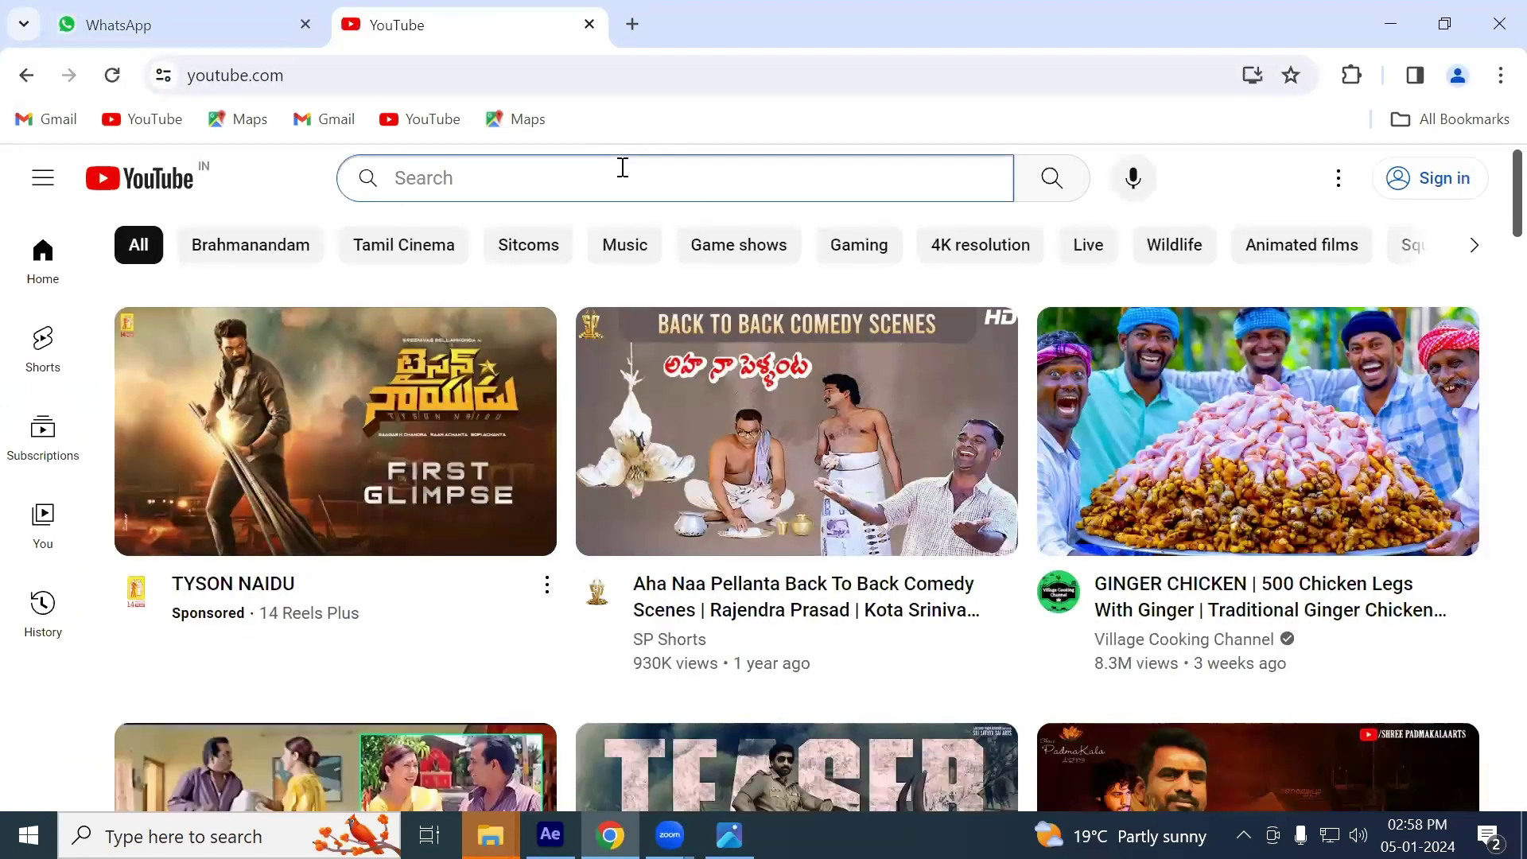
text(roto )
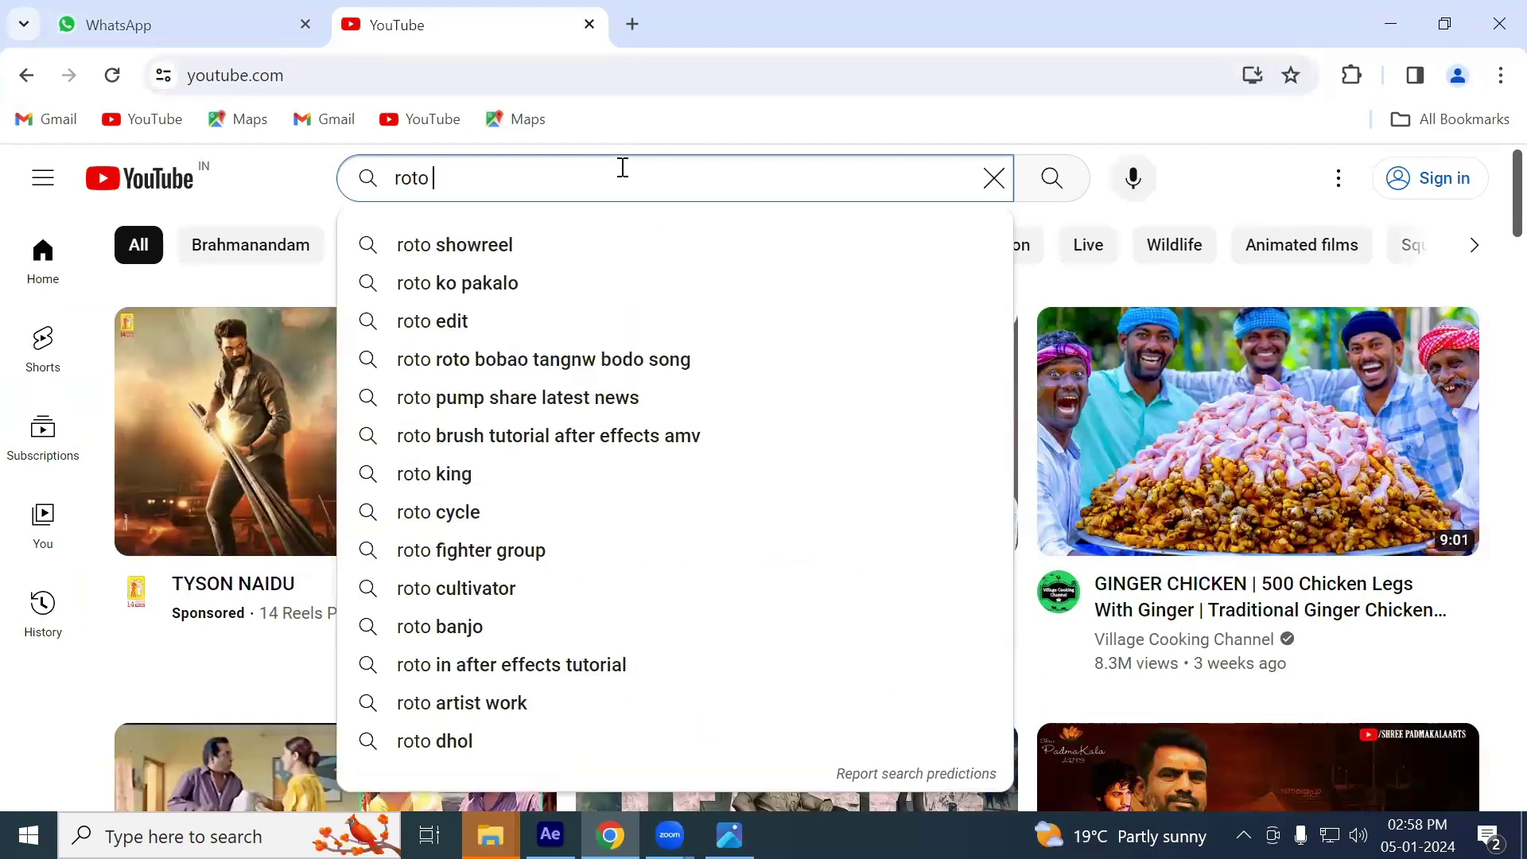
text(show)
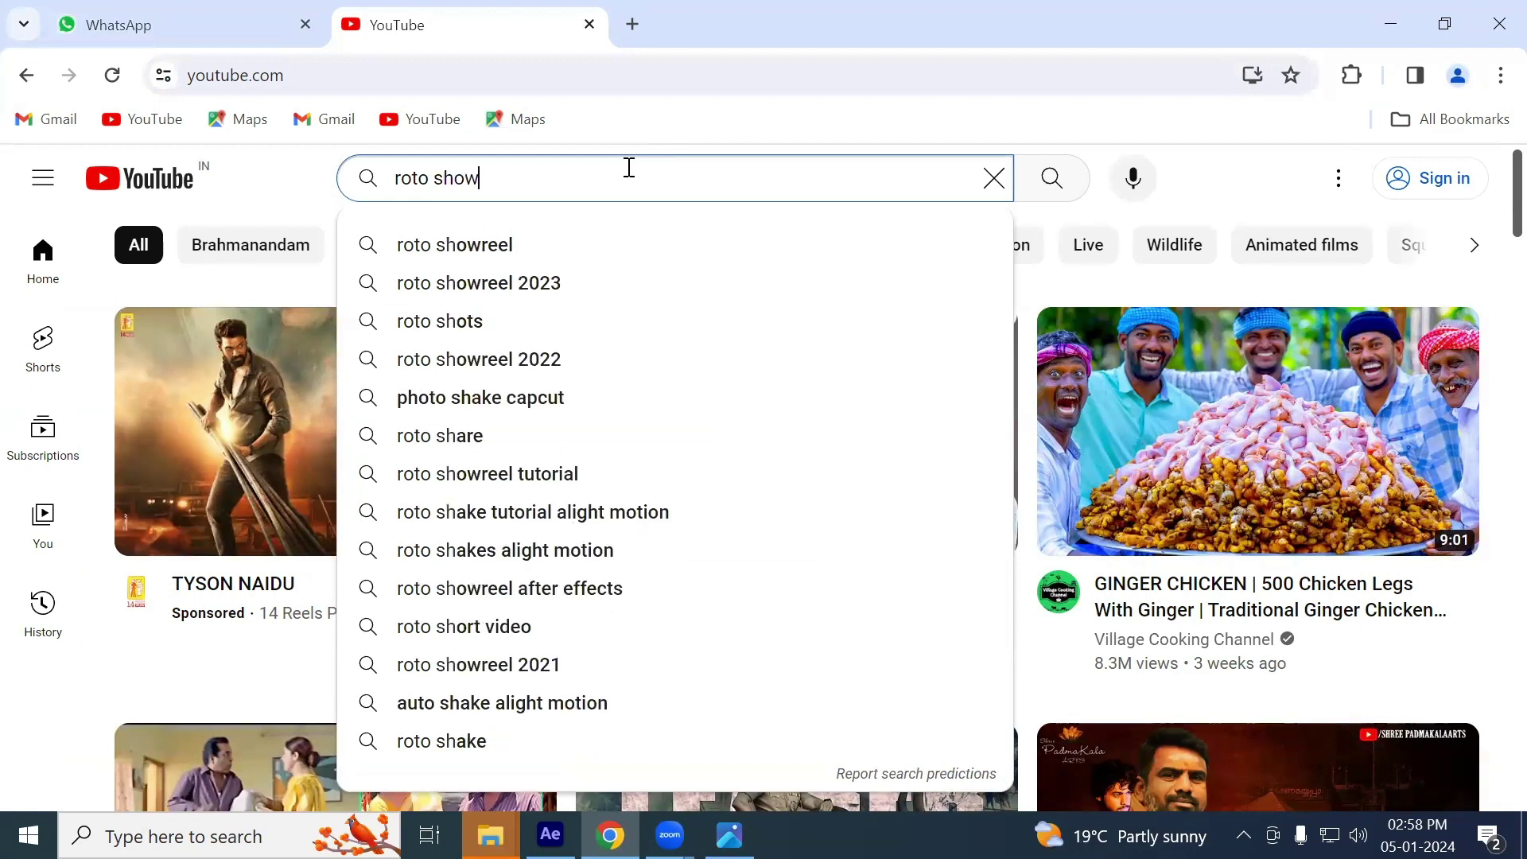
click(533, 245)
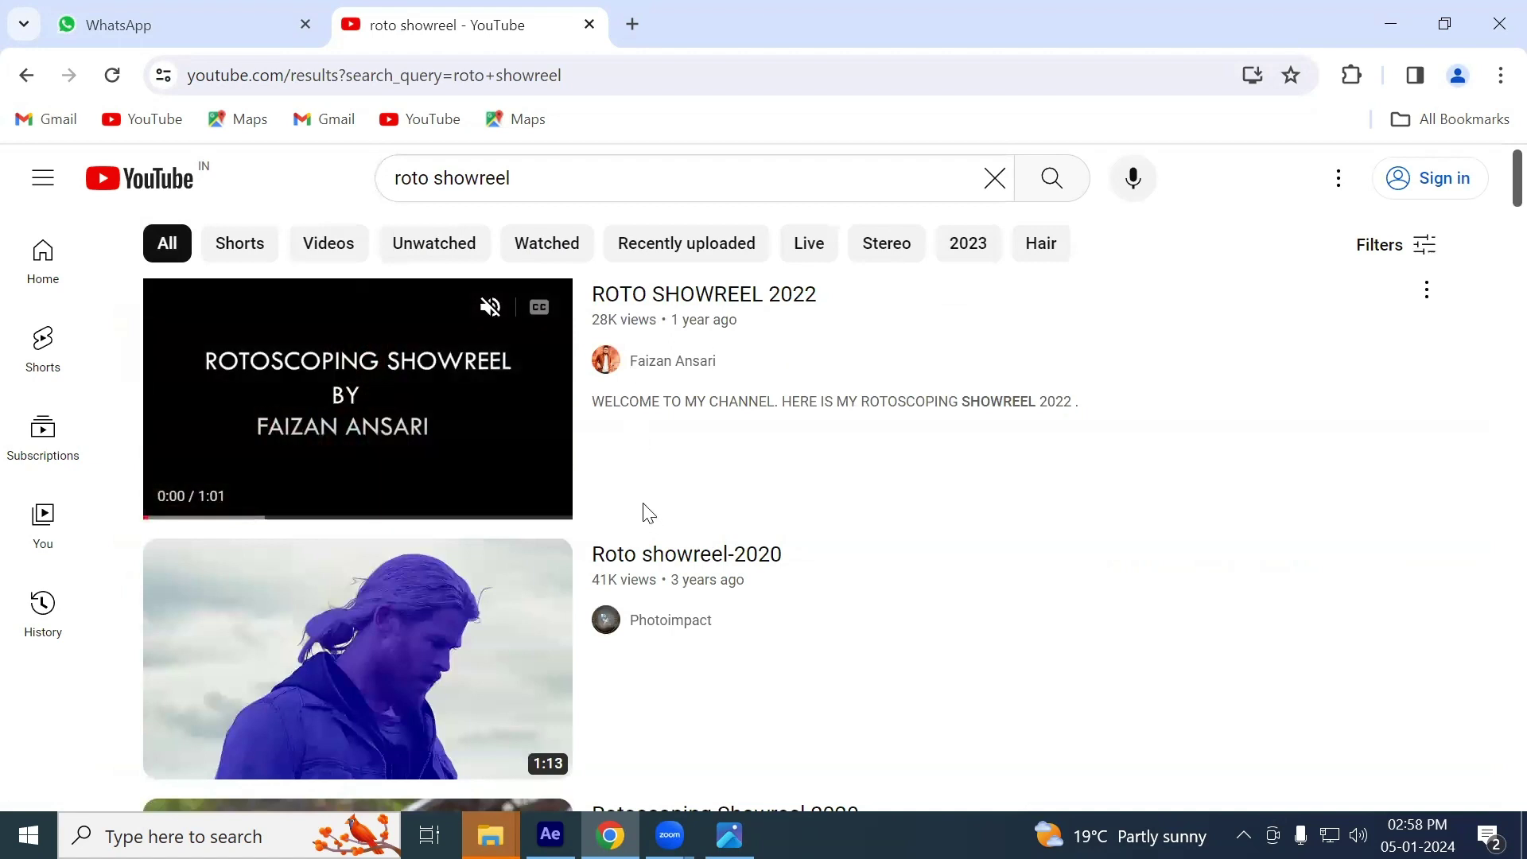
Play the ROTO SHOWREEL 2022 video from the search results at reduced volume in theater mode
scroll(647, 512, down, 1)
click(450, 340)
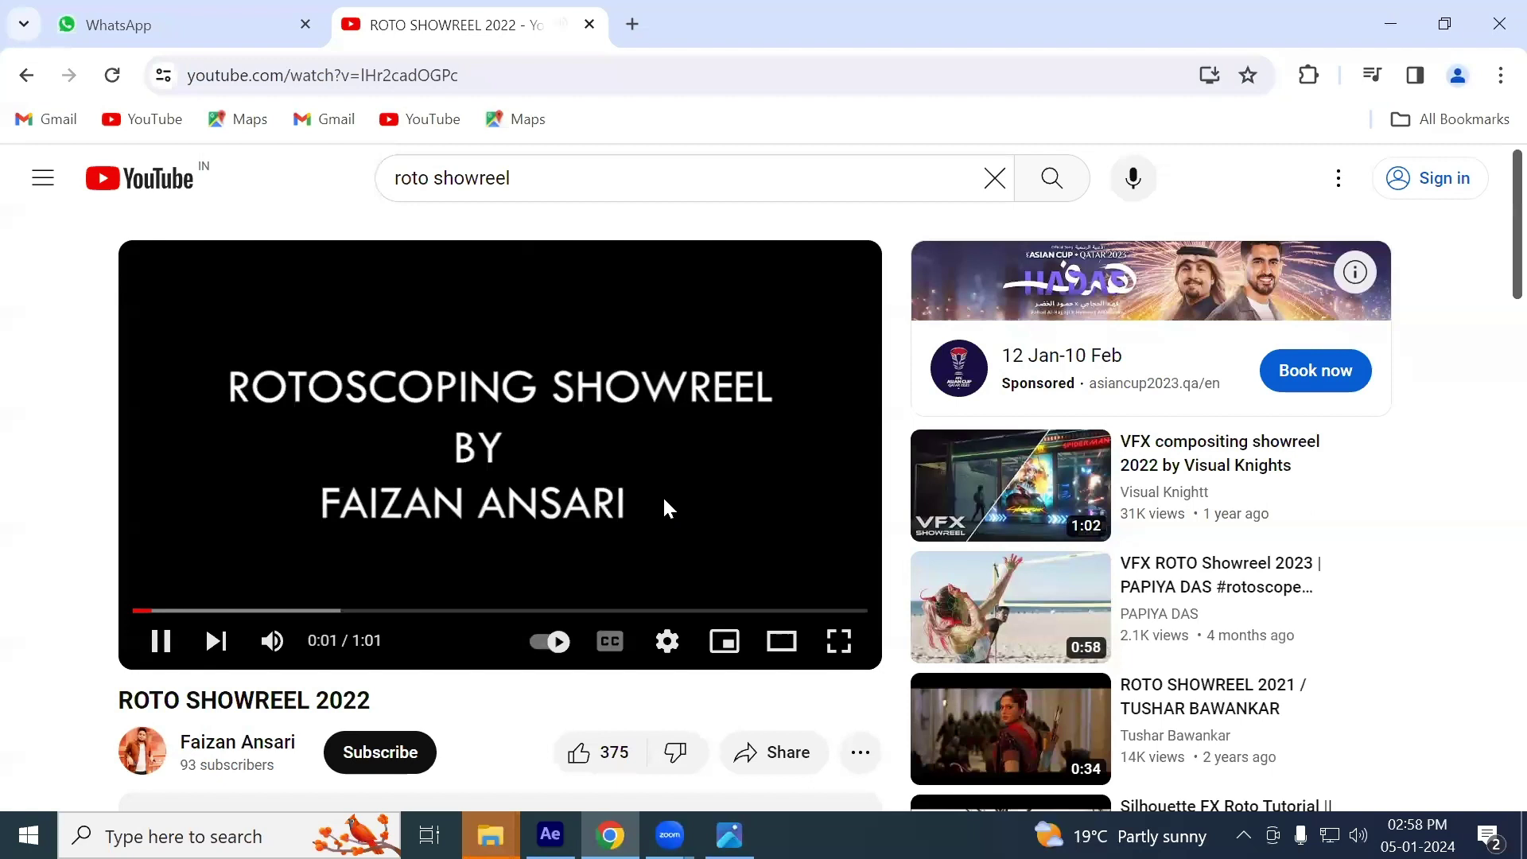
mouse_move(334, 639)
drag(334, 644, 314, 646)
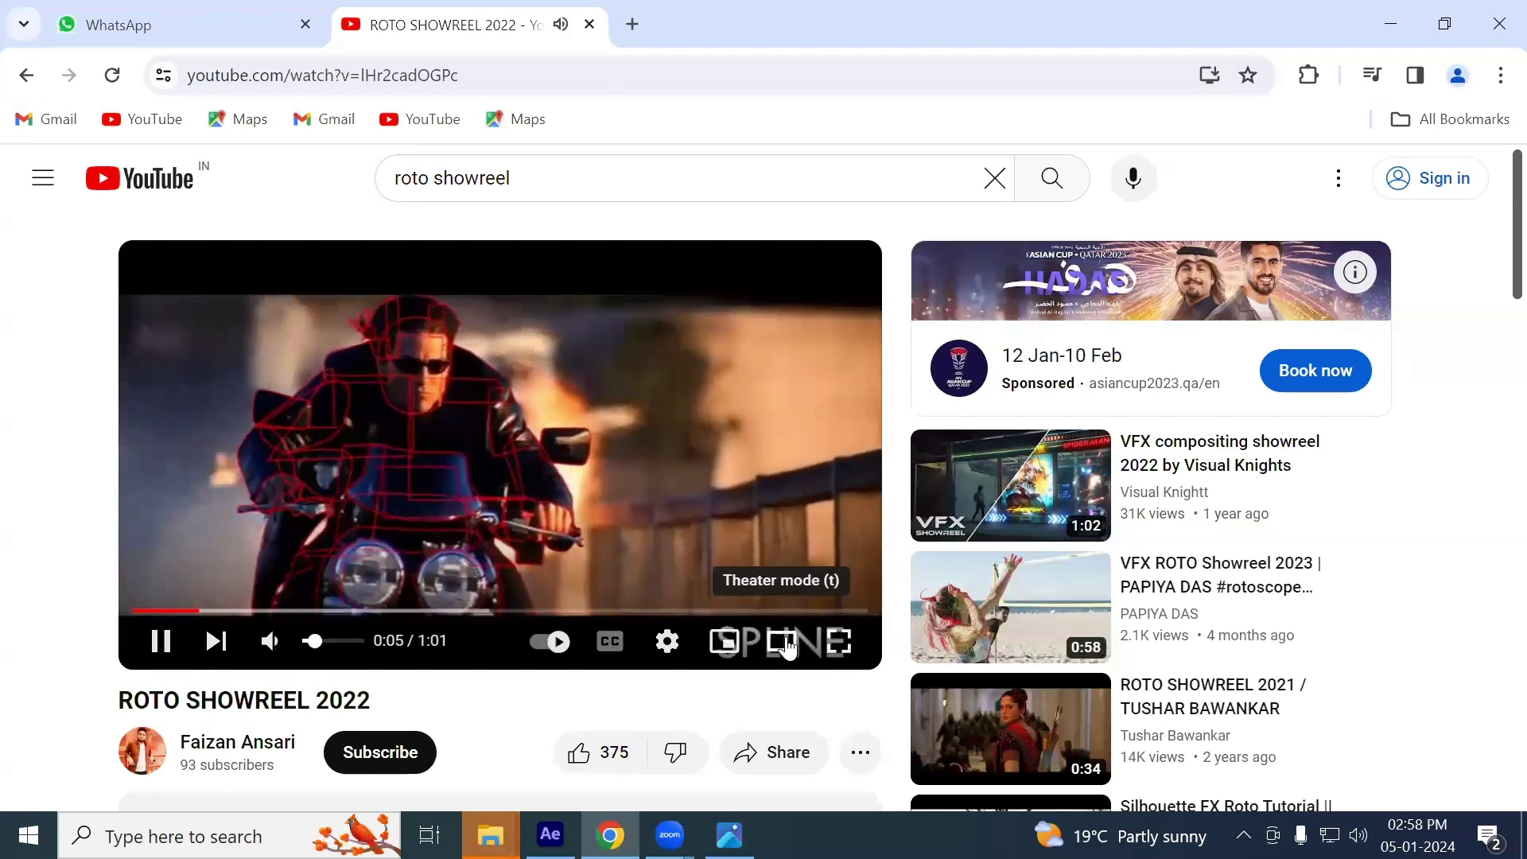
click(785, 641)
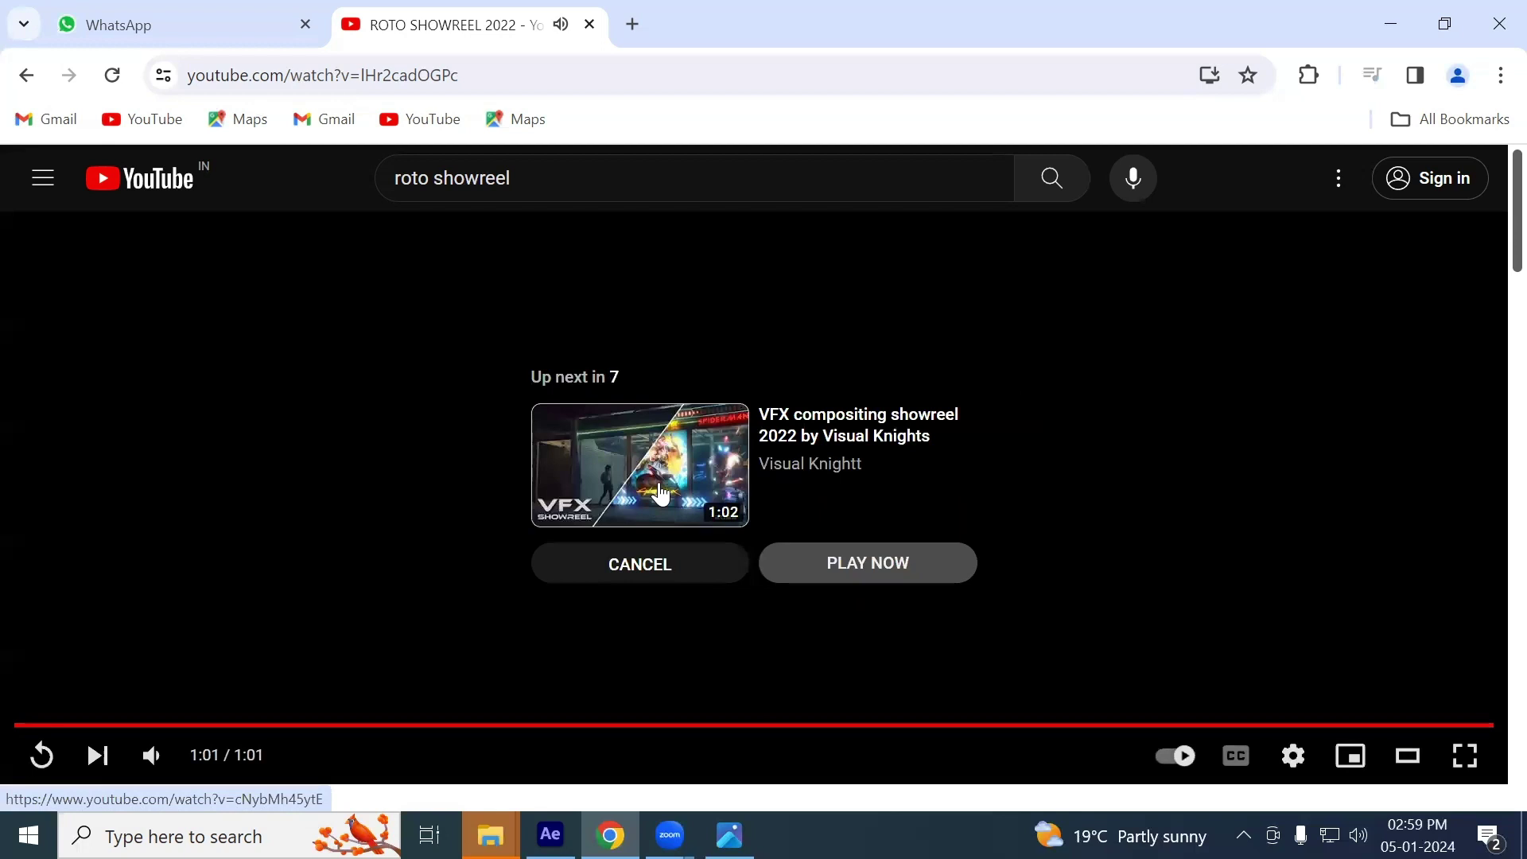
Cancel the upcoming autoplay, play the suggested VFX ROTO Showreel 2023 video and pause it at 0:22
click(640, 564)
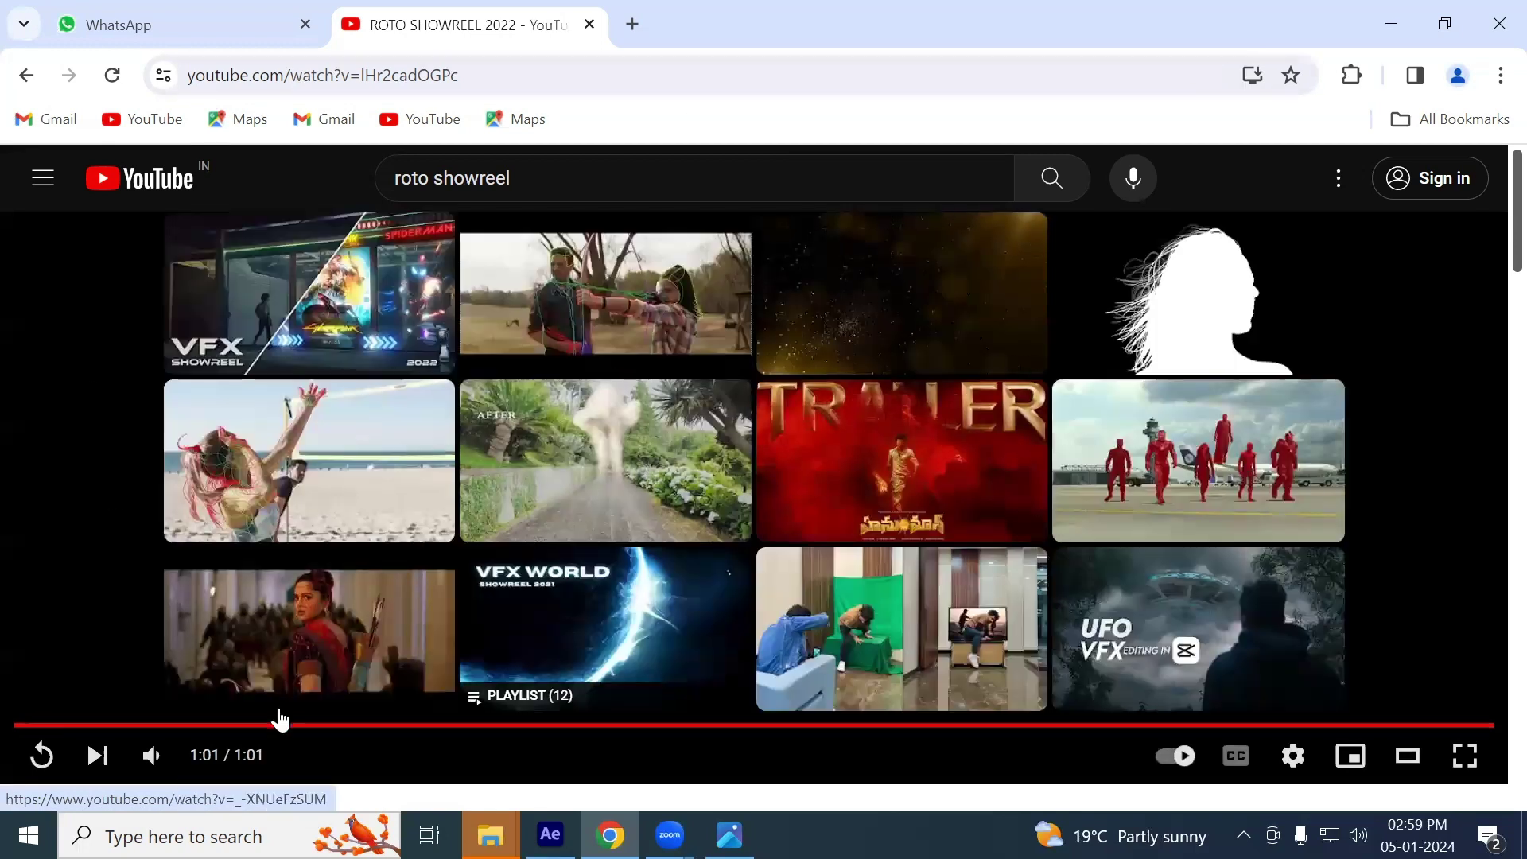
click(240, 505)
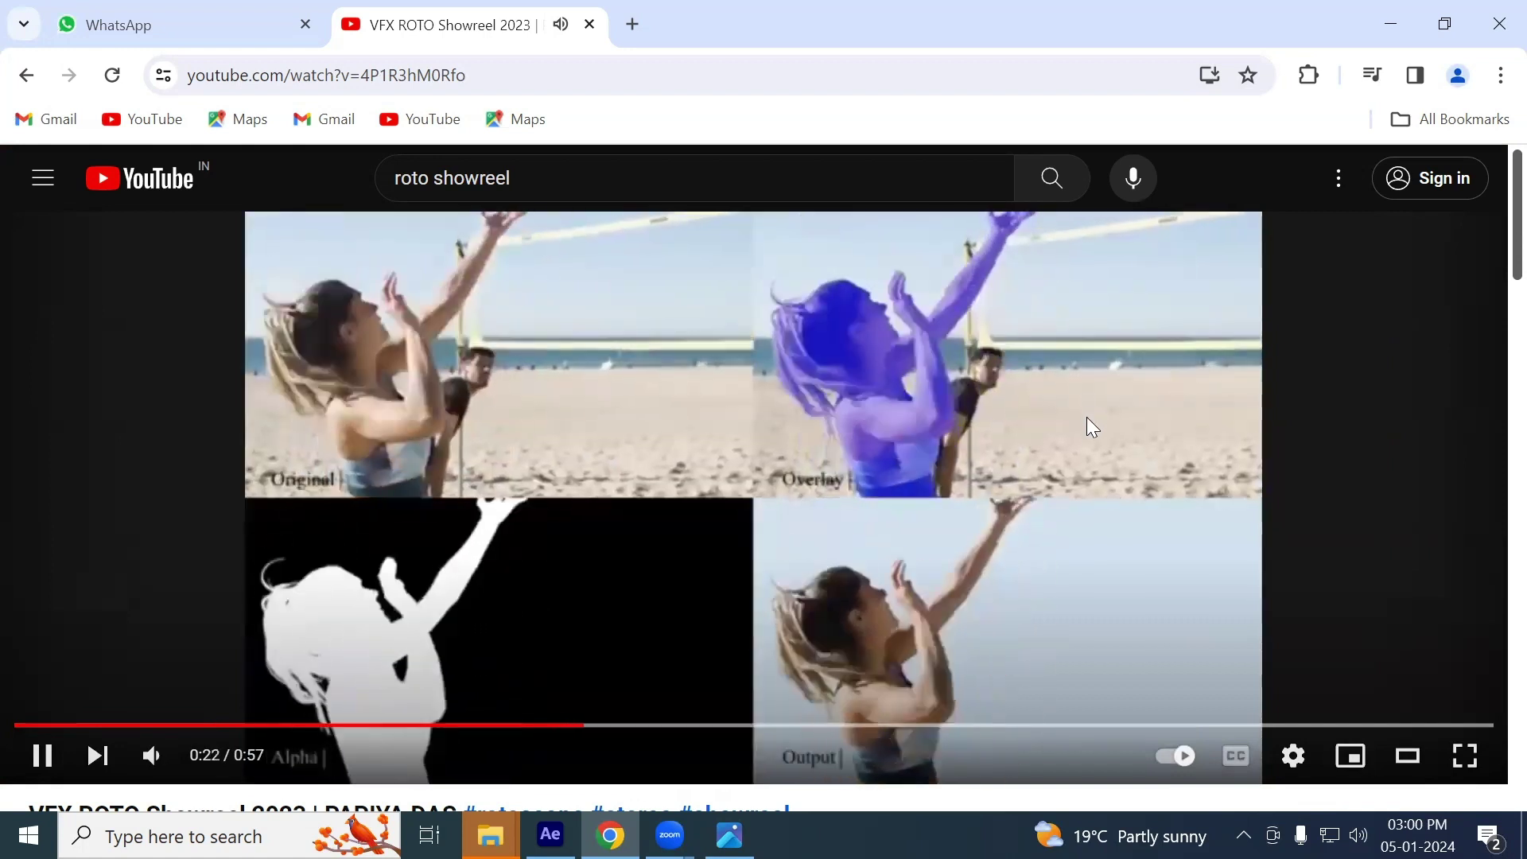
click(1086, 417)
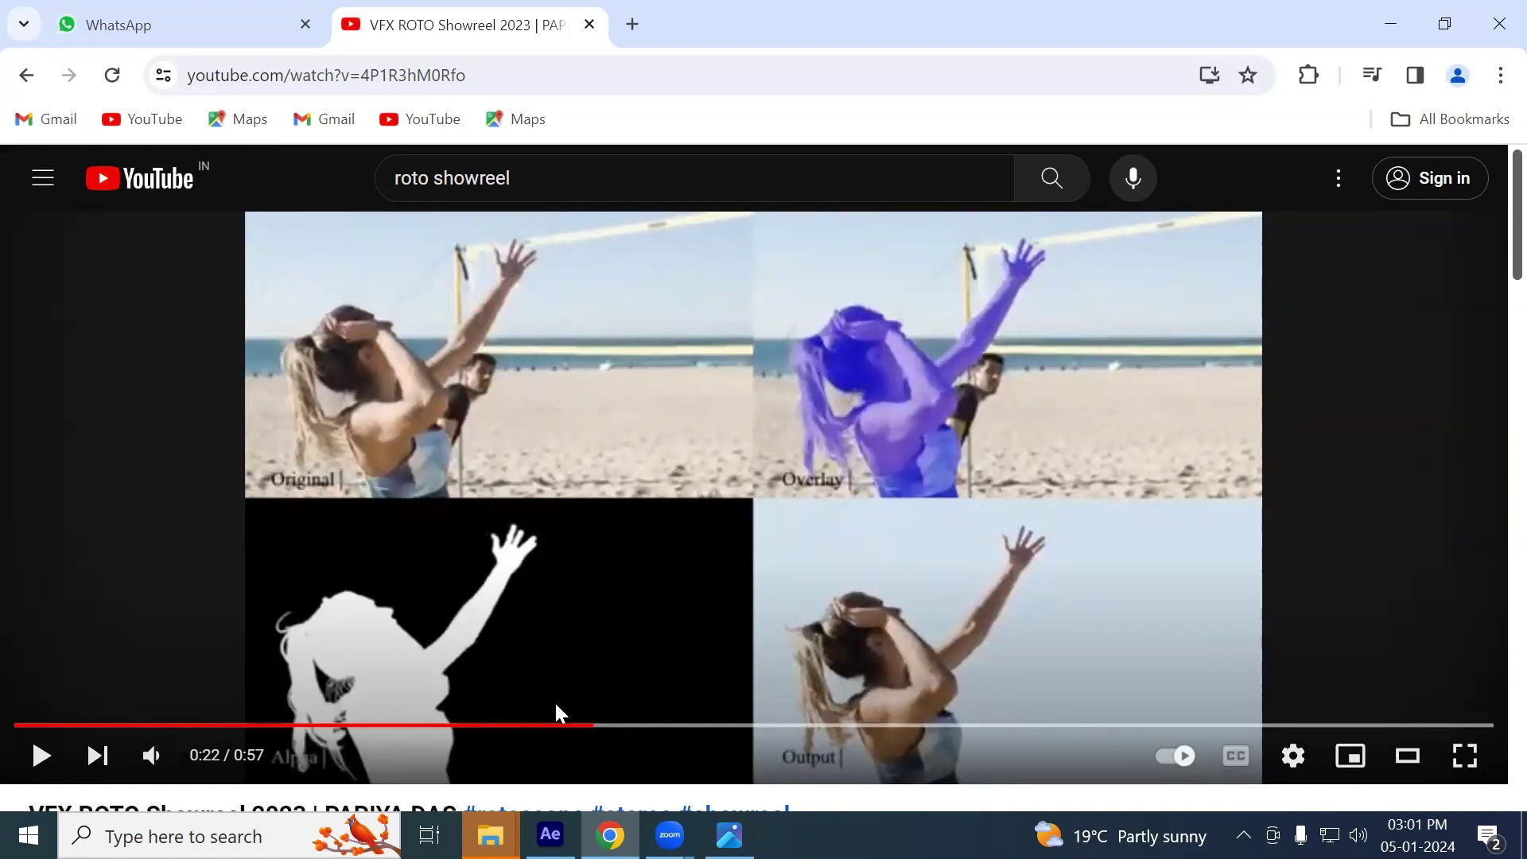
Switch to After Effects, enlarge the timeline area, collapse the videoplayback (2).mp4 layer and select the keying footage layer
click(550, 835)
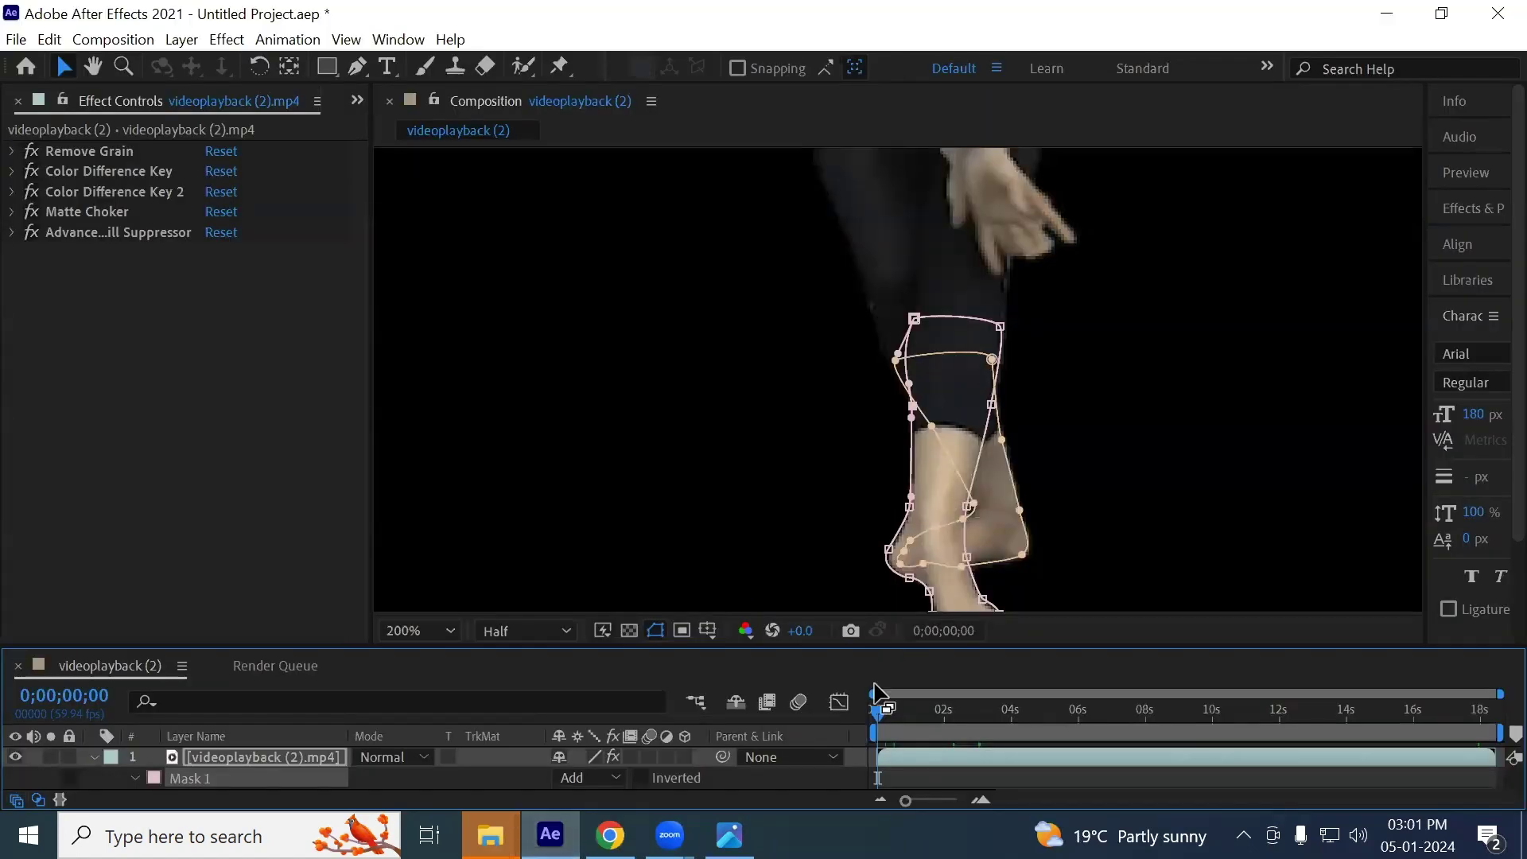
drag(882, 716, 1489, 686)
key(Home)
drag(809, 645, 790, 527)
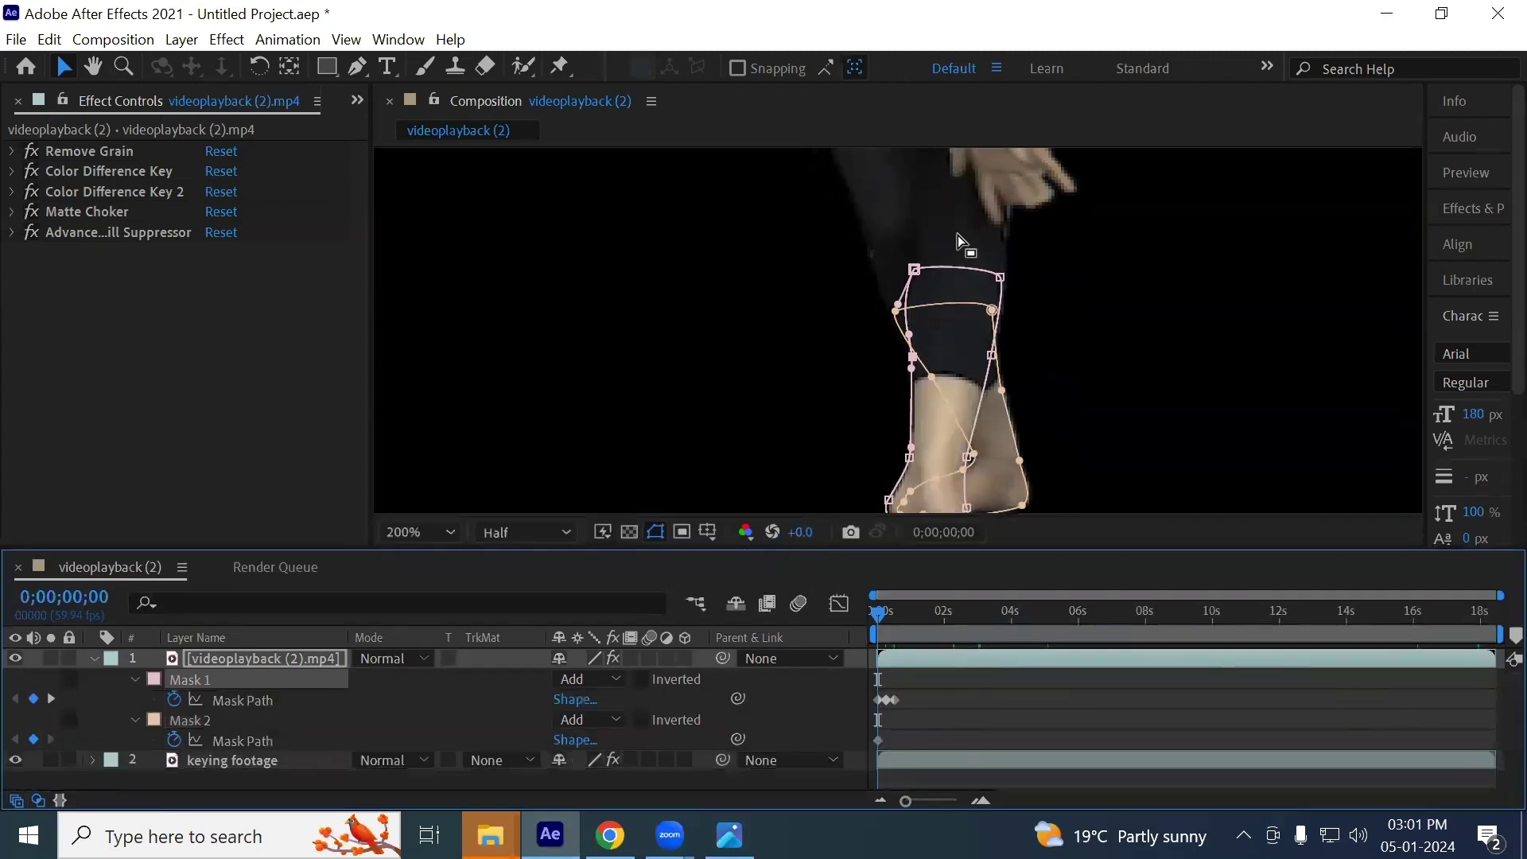
click(92, 659)
click(221, 682)
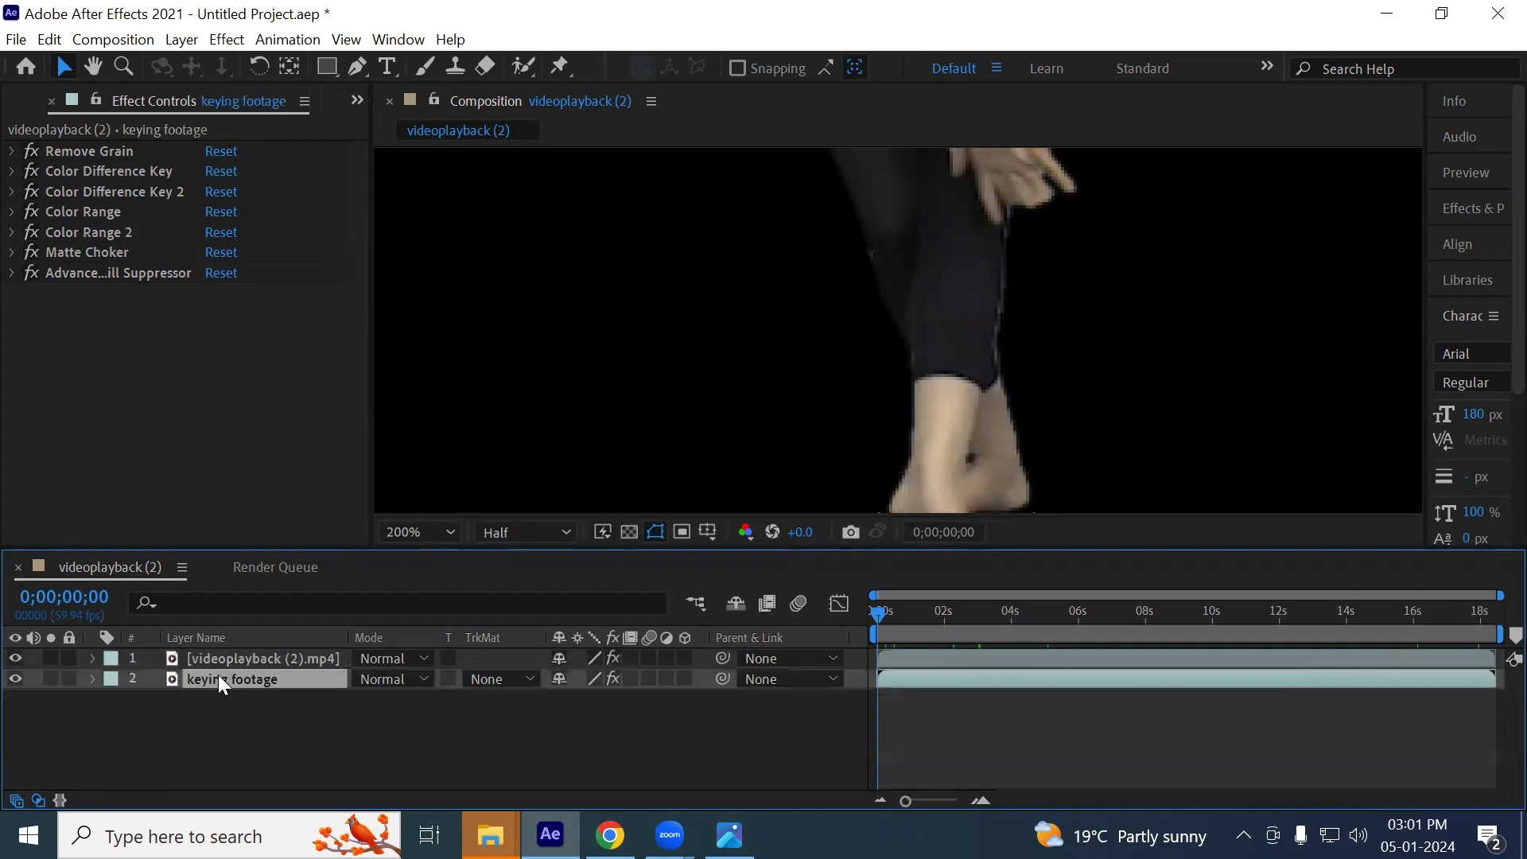
Turn on the transparency grid and inspect the keyed feet up close at the start of the composition
scroll(896, 358, down, 3)
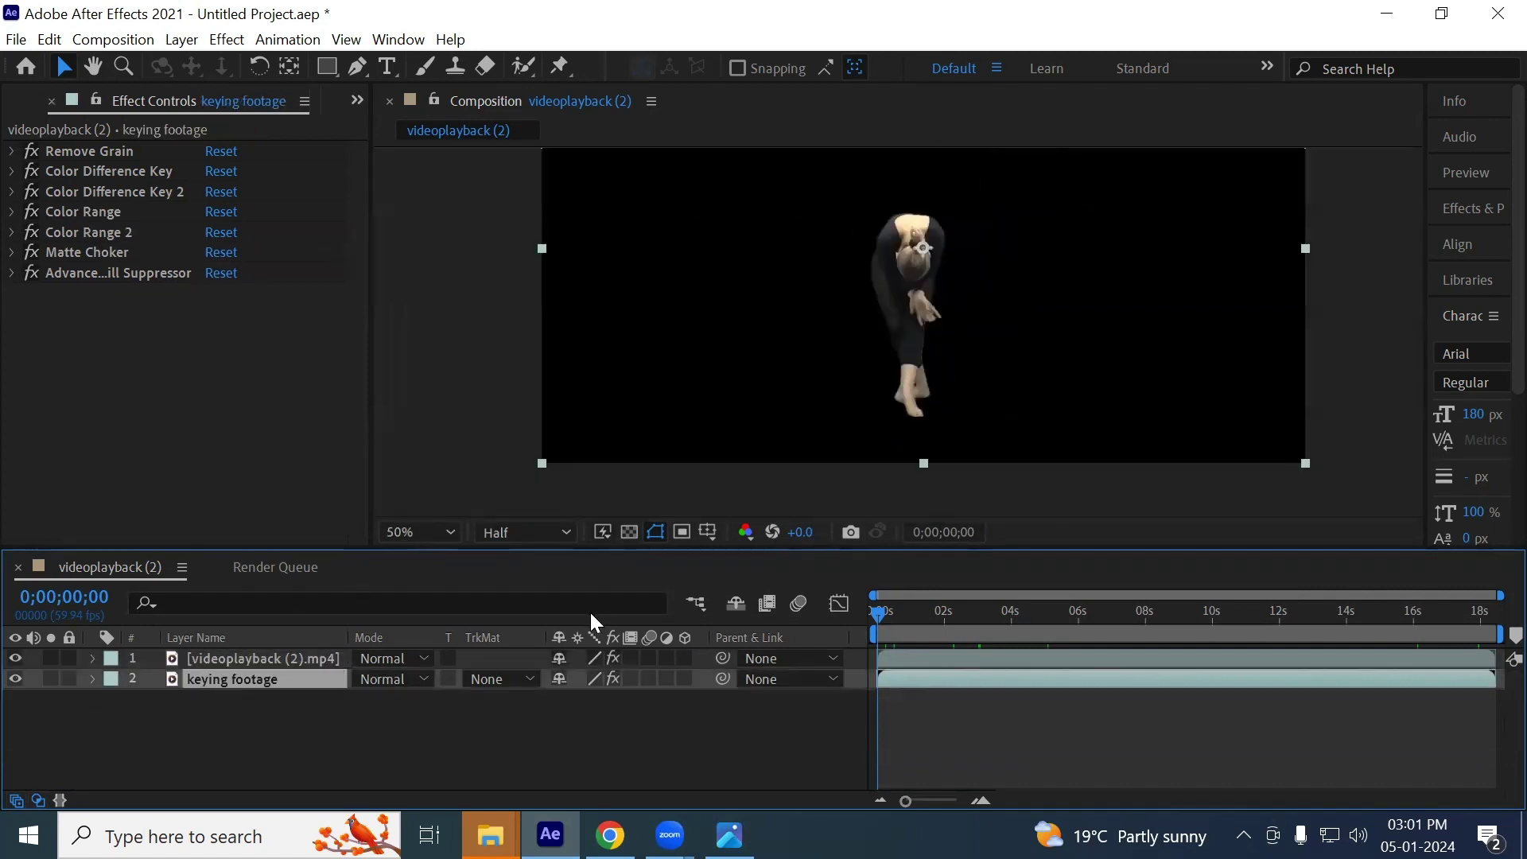
click(630, 531)
scroll(916, 274, up, 2)
key(h)
scroll(906, 382, up, 2)
key(v)
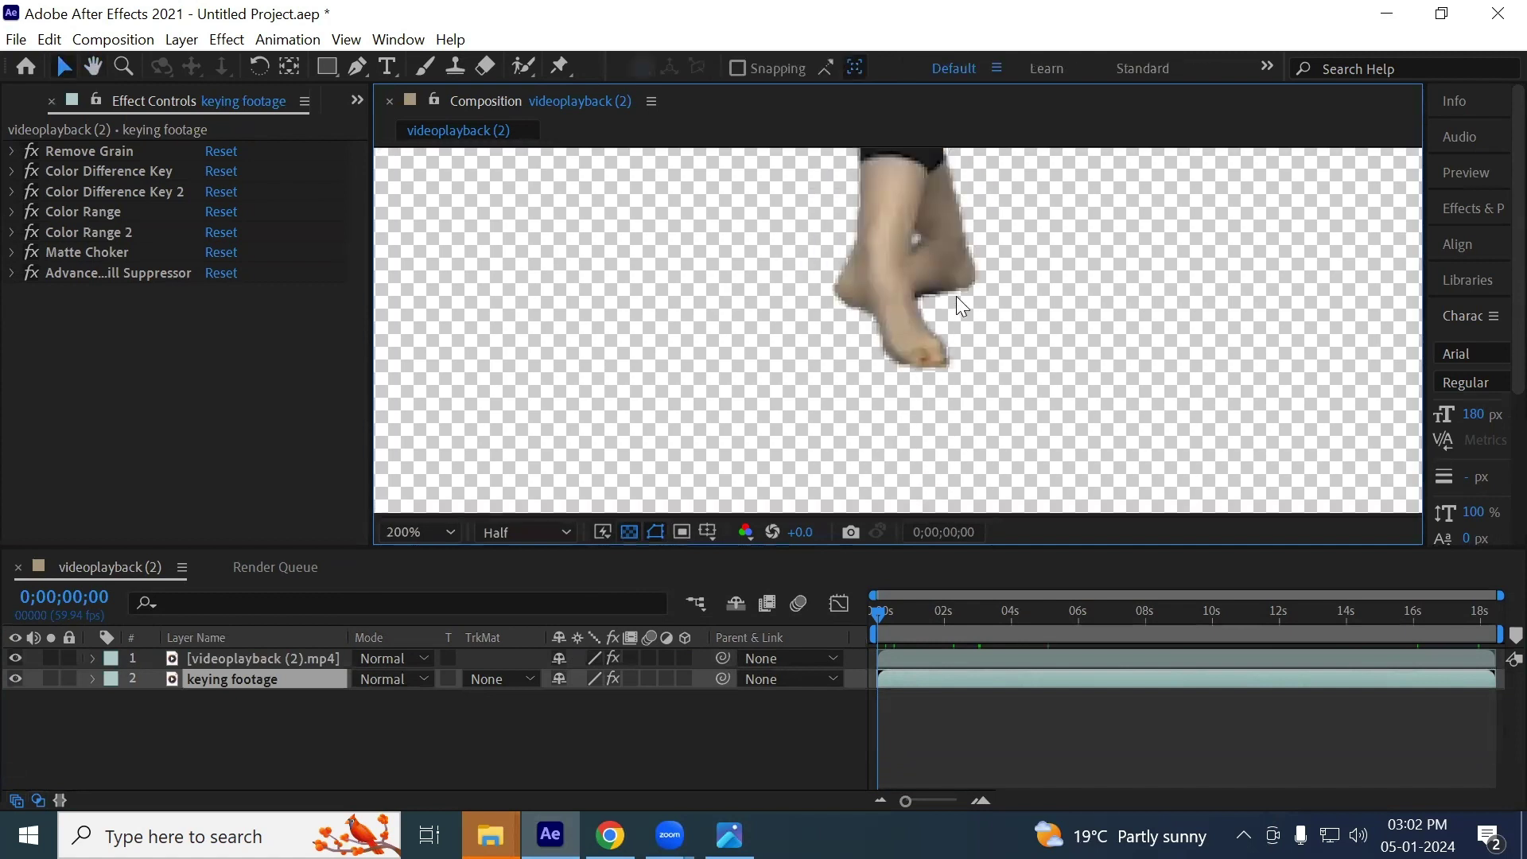
Hide the videoplayback (2).mp4 layer and examine the keying footage around the feet at 0;00;03;10 and 0;00;06;18
drag(888, 613, 983, 618)
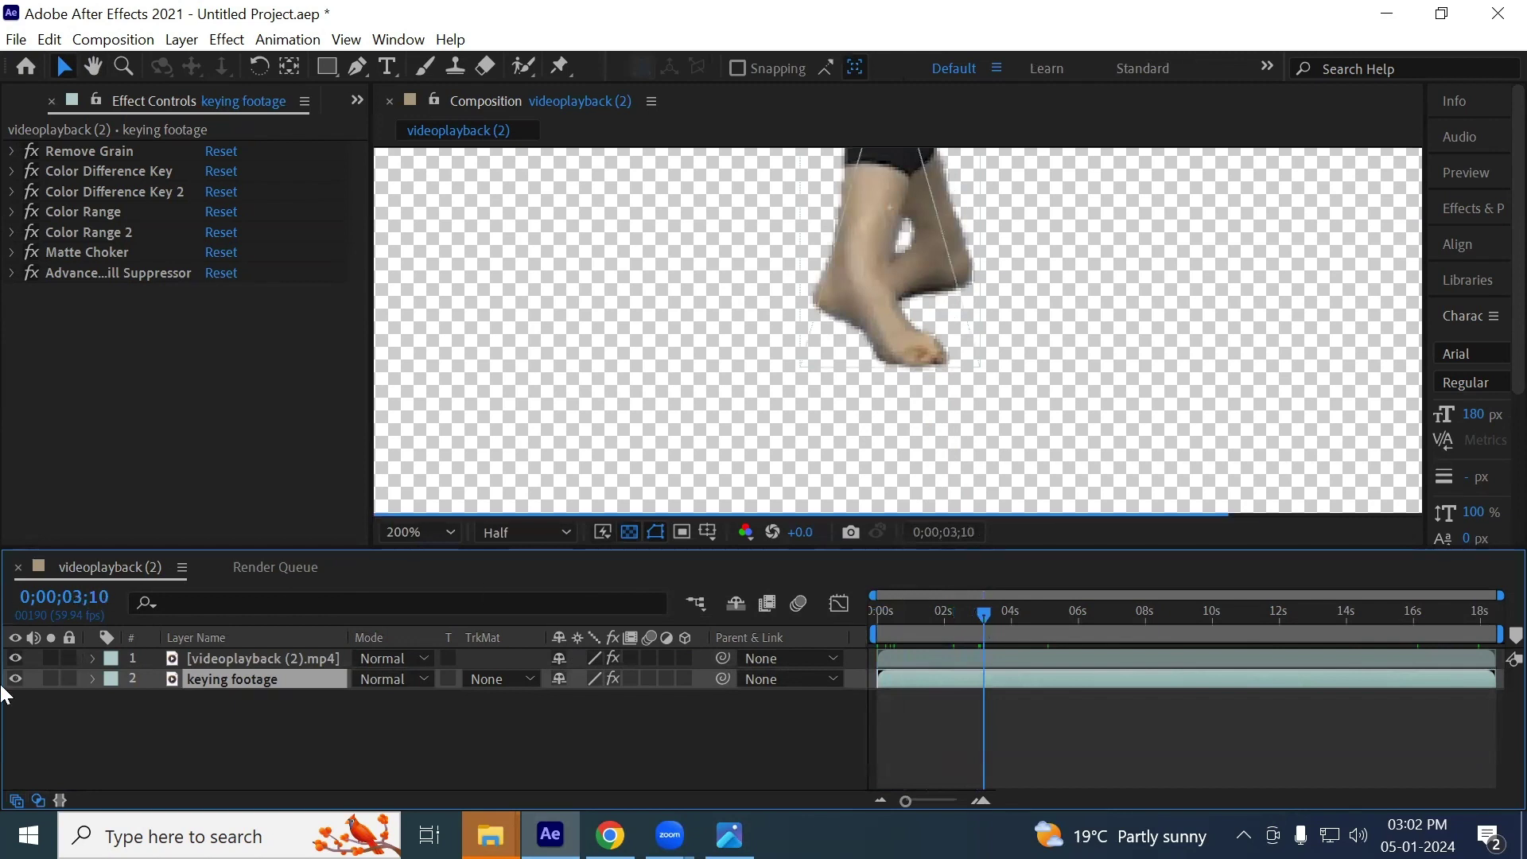
click(15, 658)
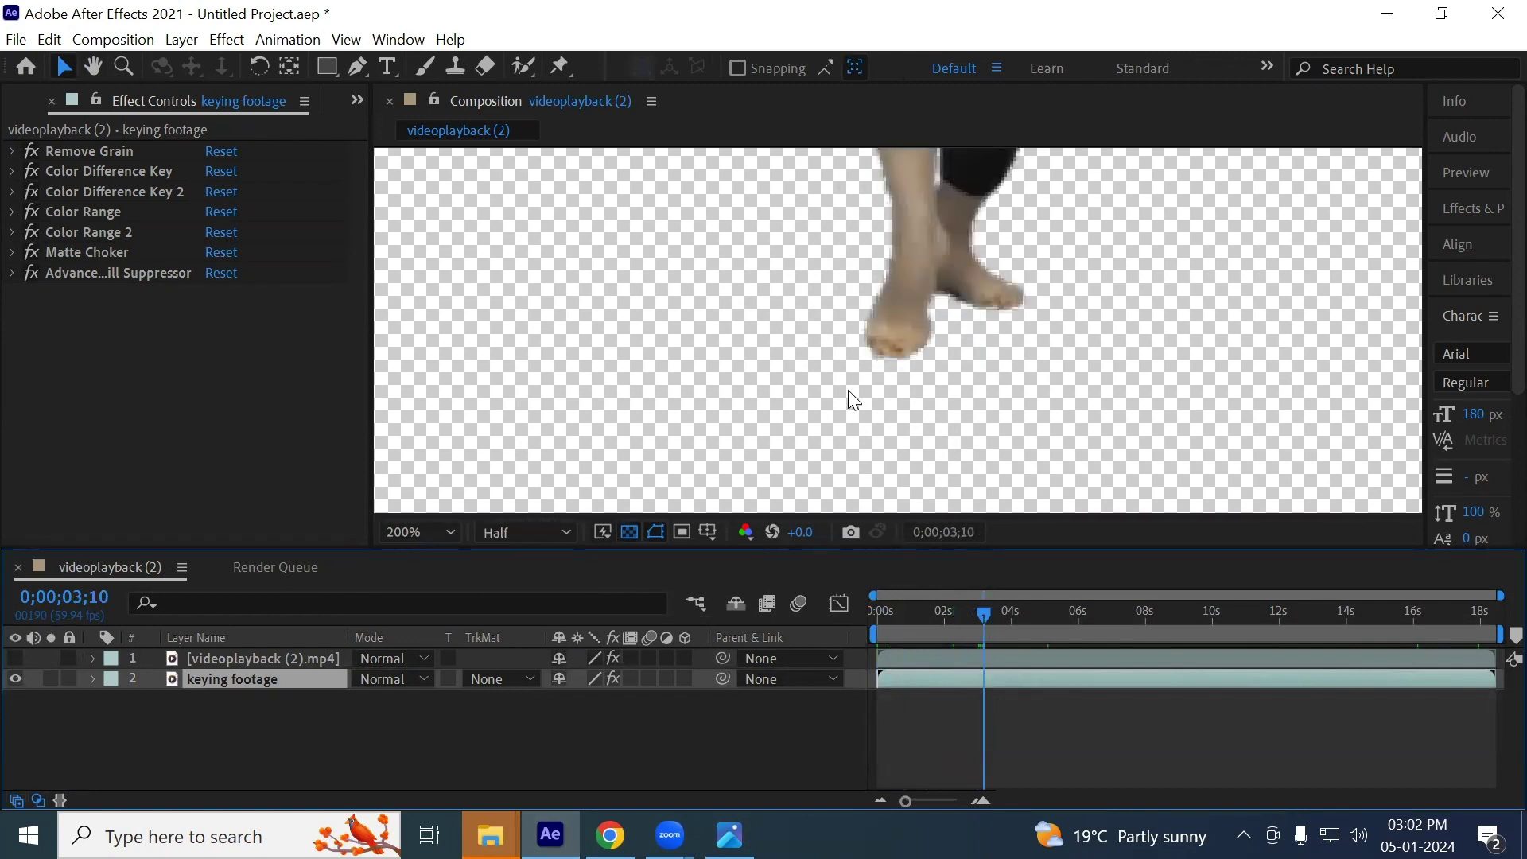
drag(1066, 617, 1086, 614)
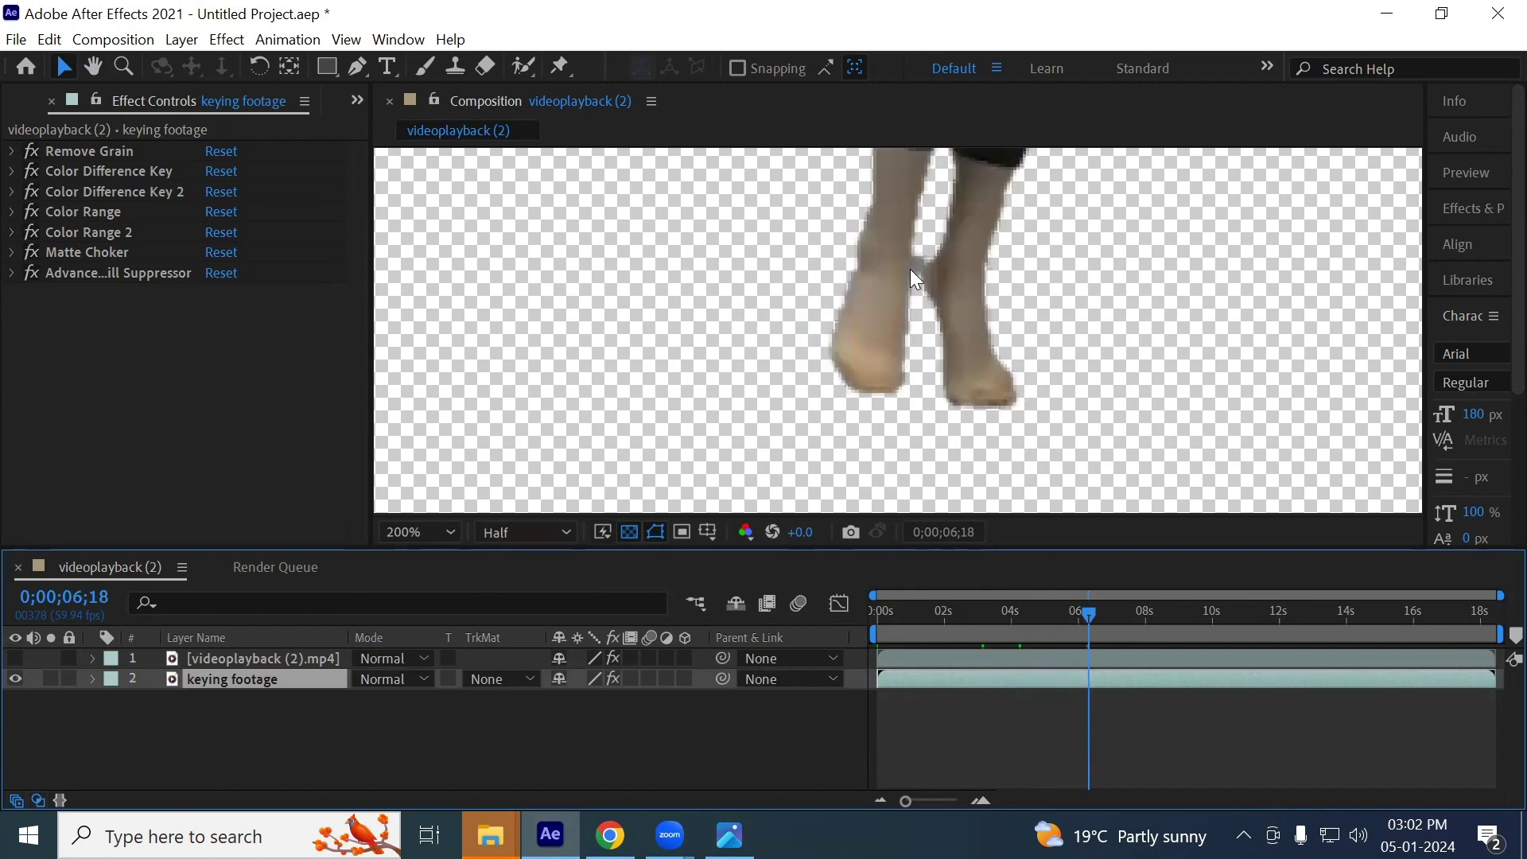
scroll(916, 275, up, 2)
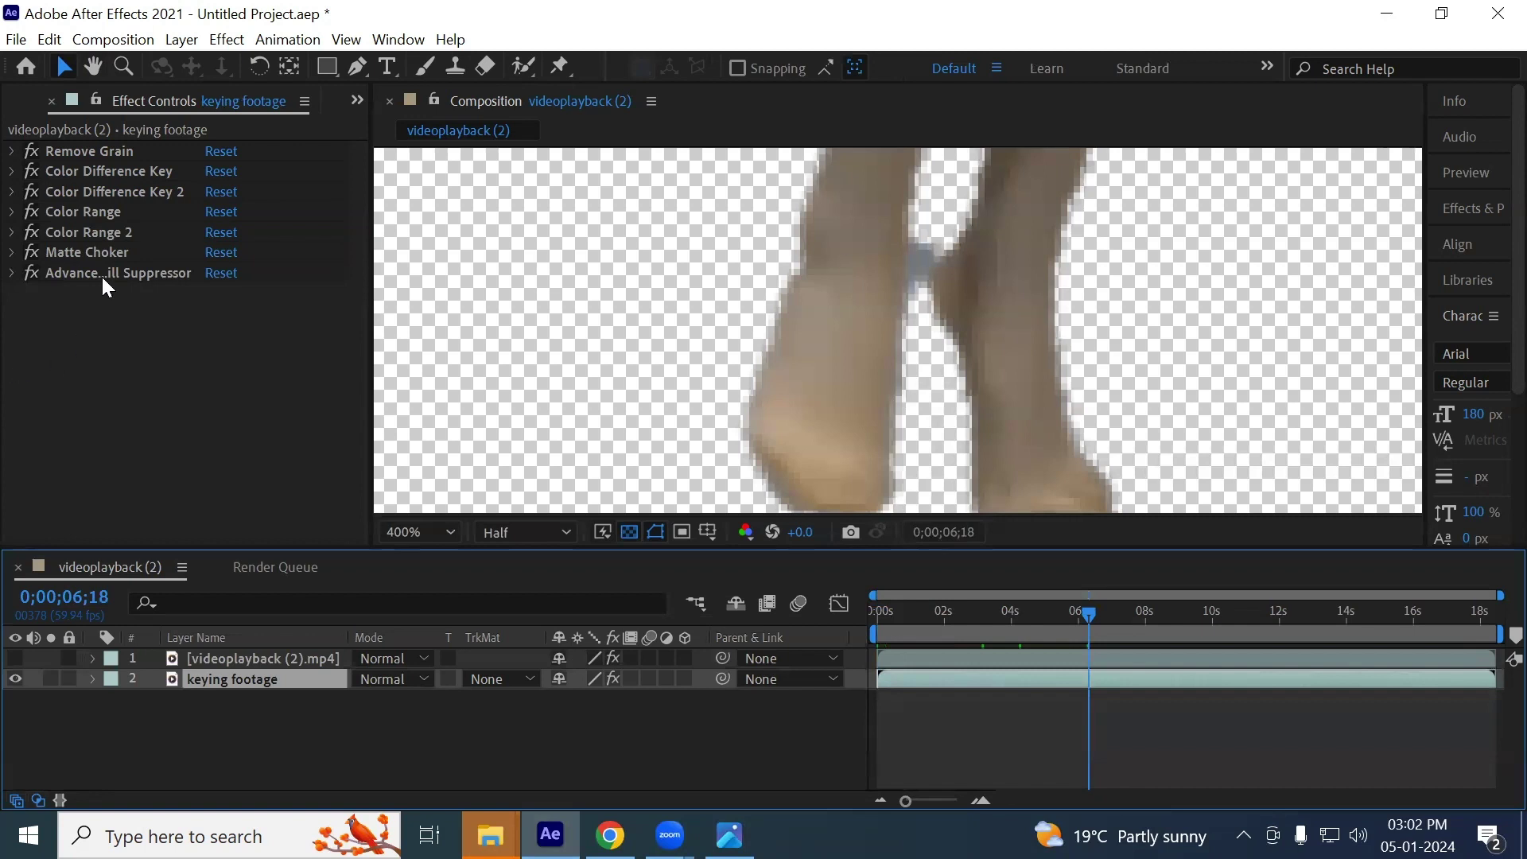
Select the keying footage layer's Color Range 2 effect and show the videoplayback (2).mp4 layer again
click(113, 231)
click(207, 681)
click(48, 231)
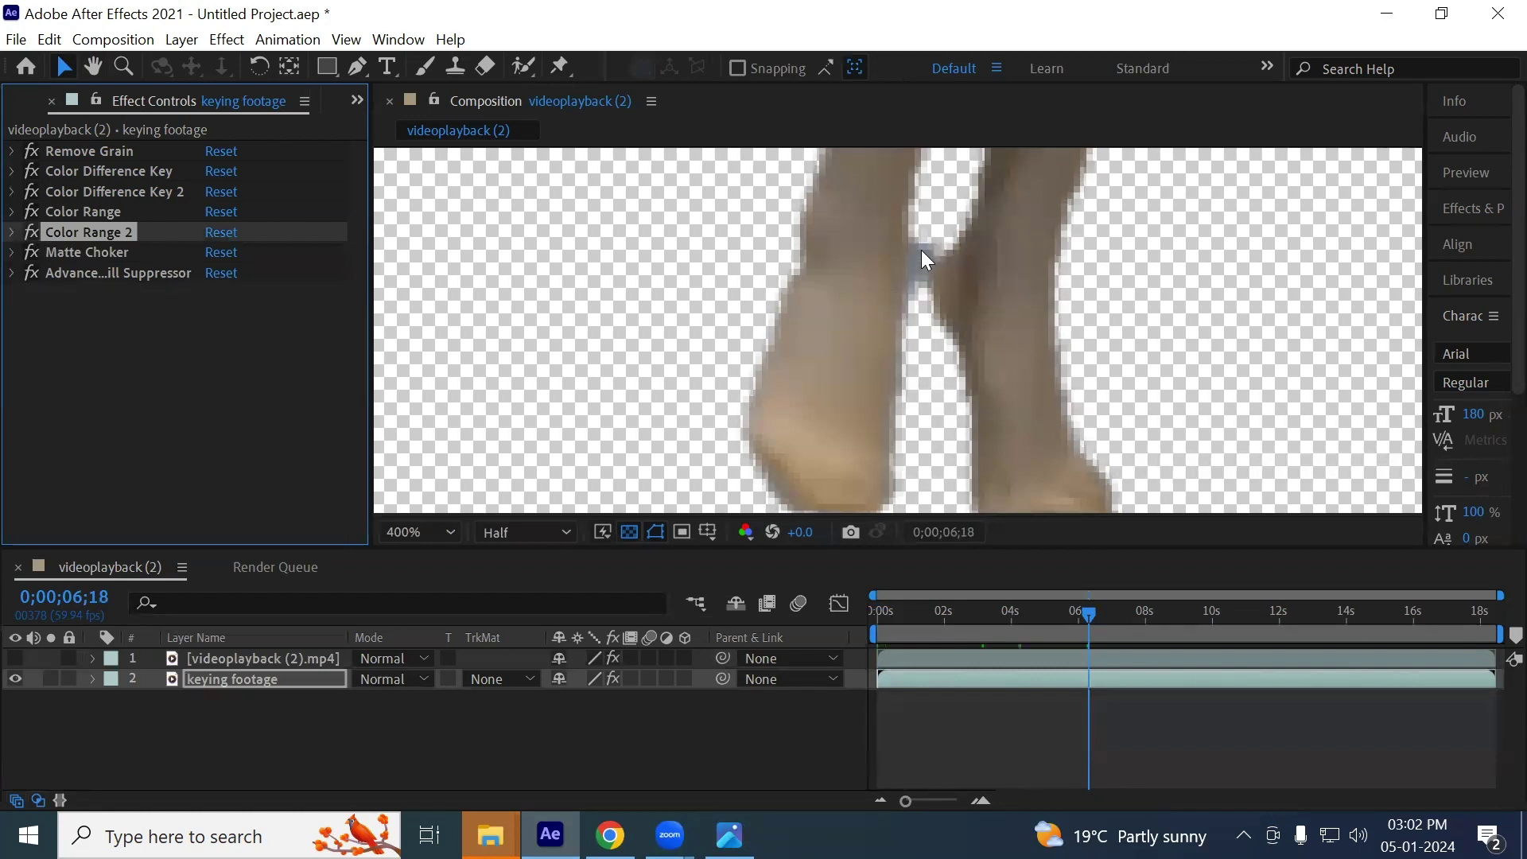
click(16, 658)
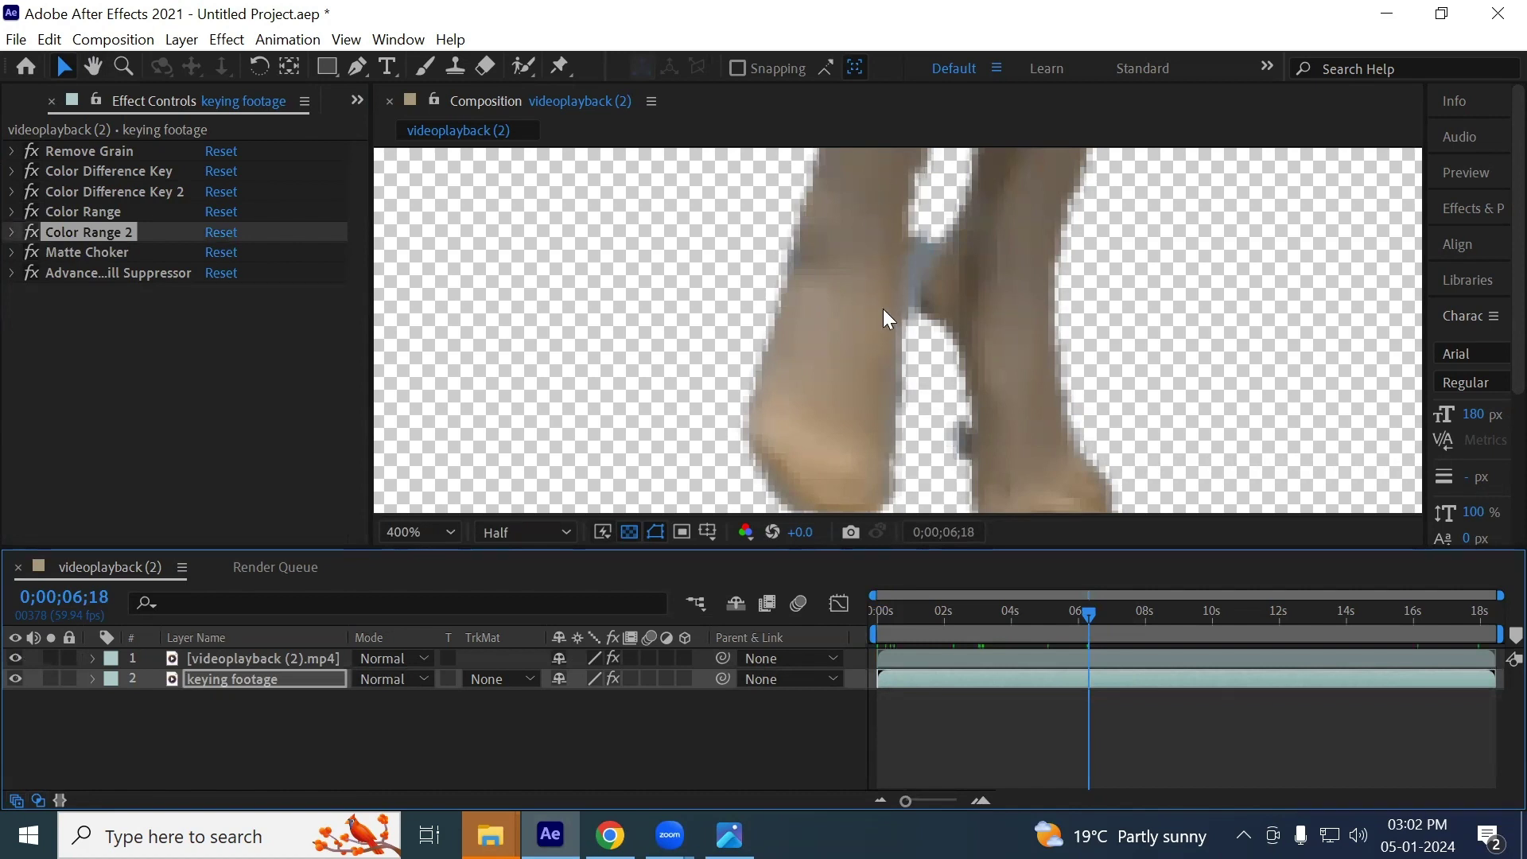
Compare the effects applied to the videoplayback (2).mp4 and keying footage layers
click(234, 657)
click(229, 680)
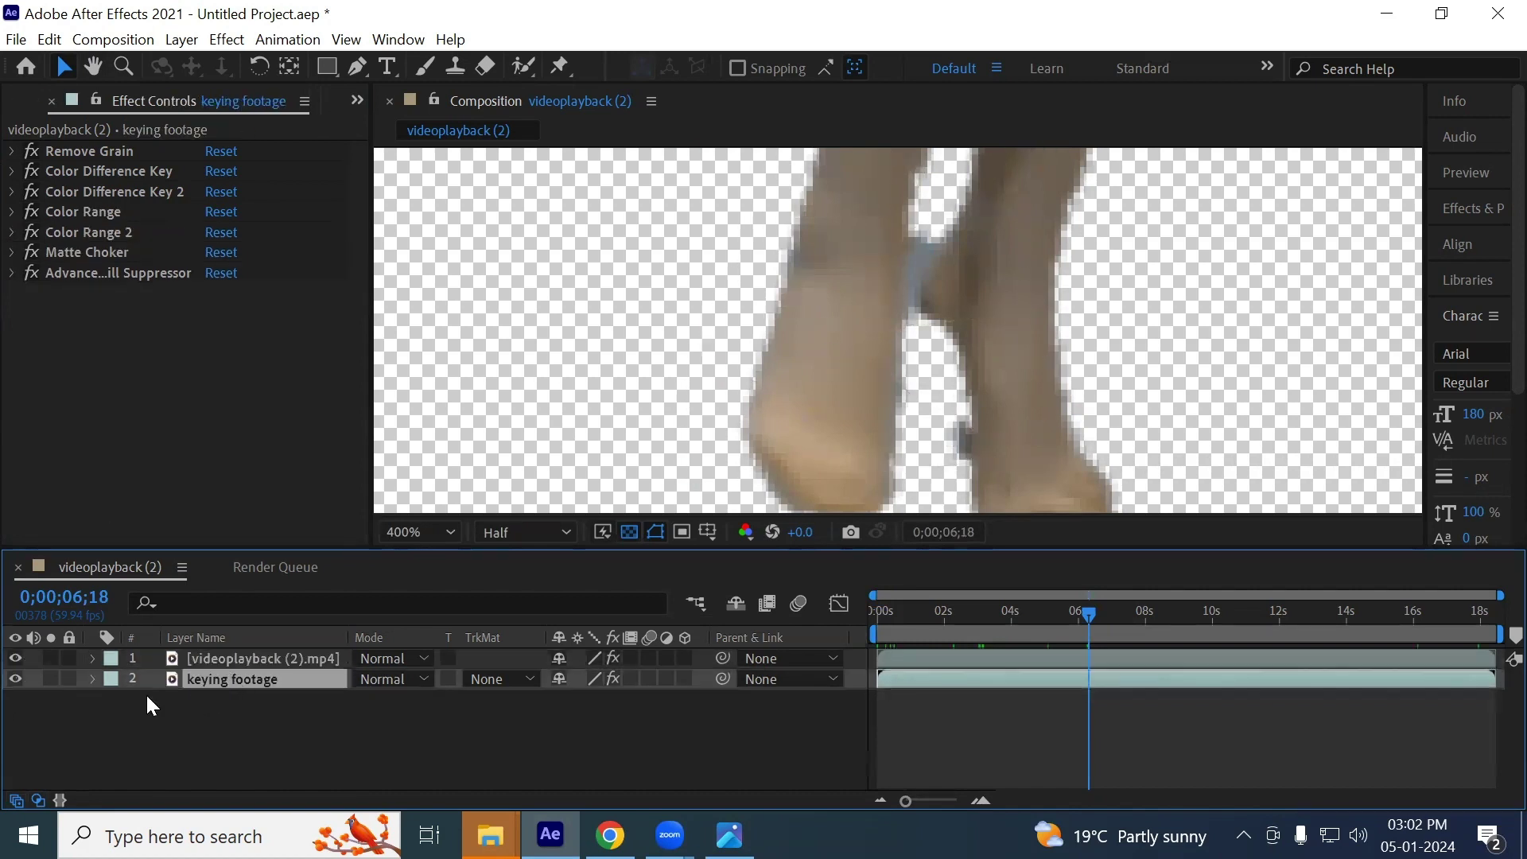
click(235, 657)
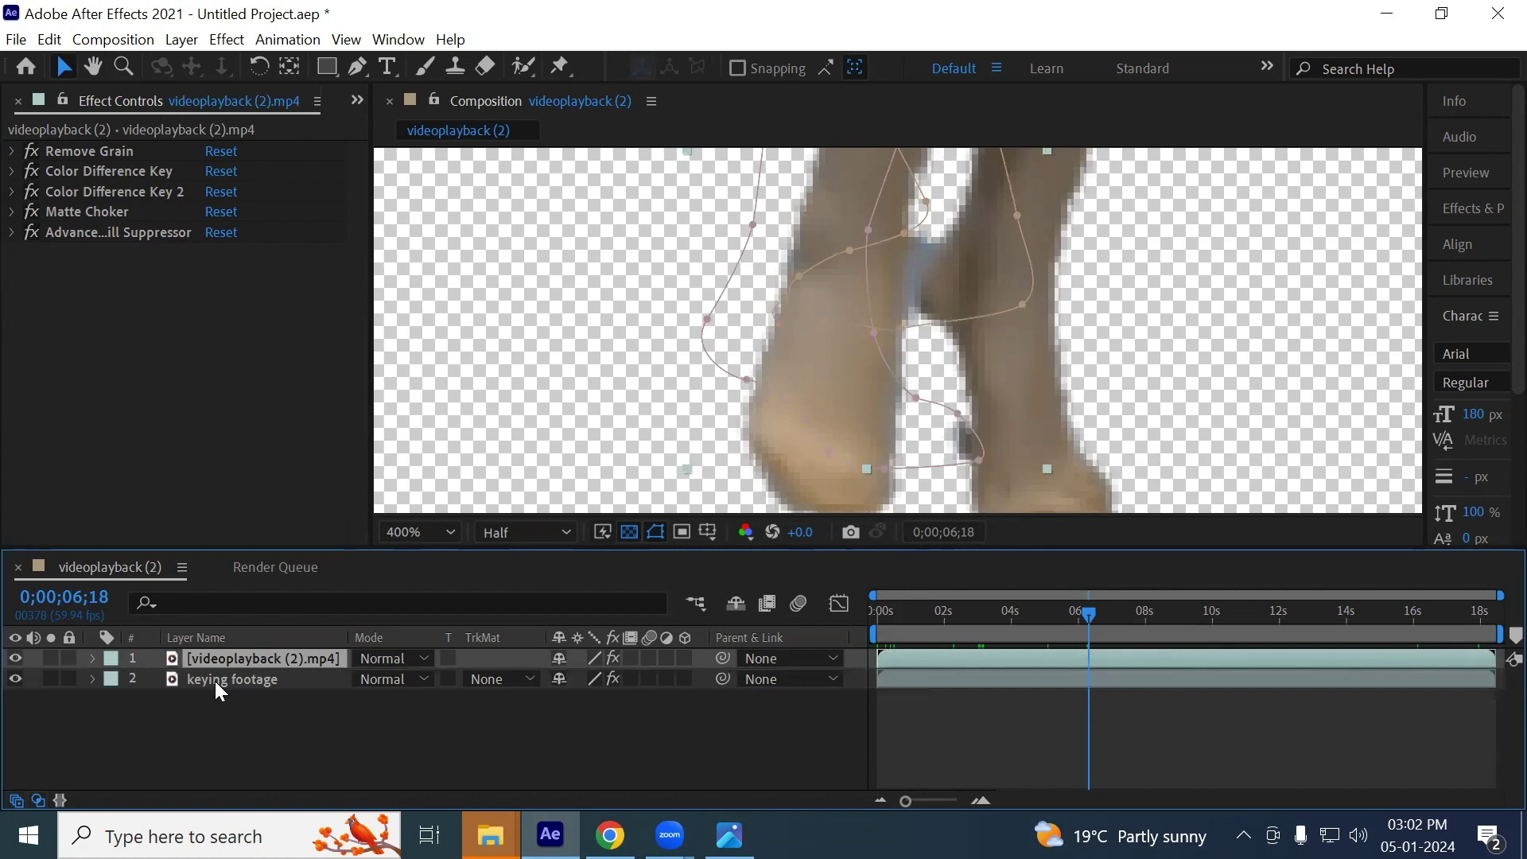
click(214, 681)
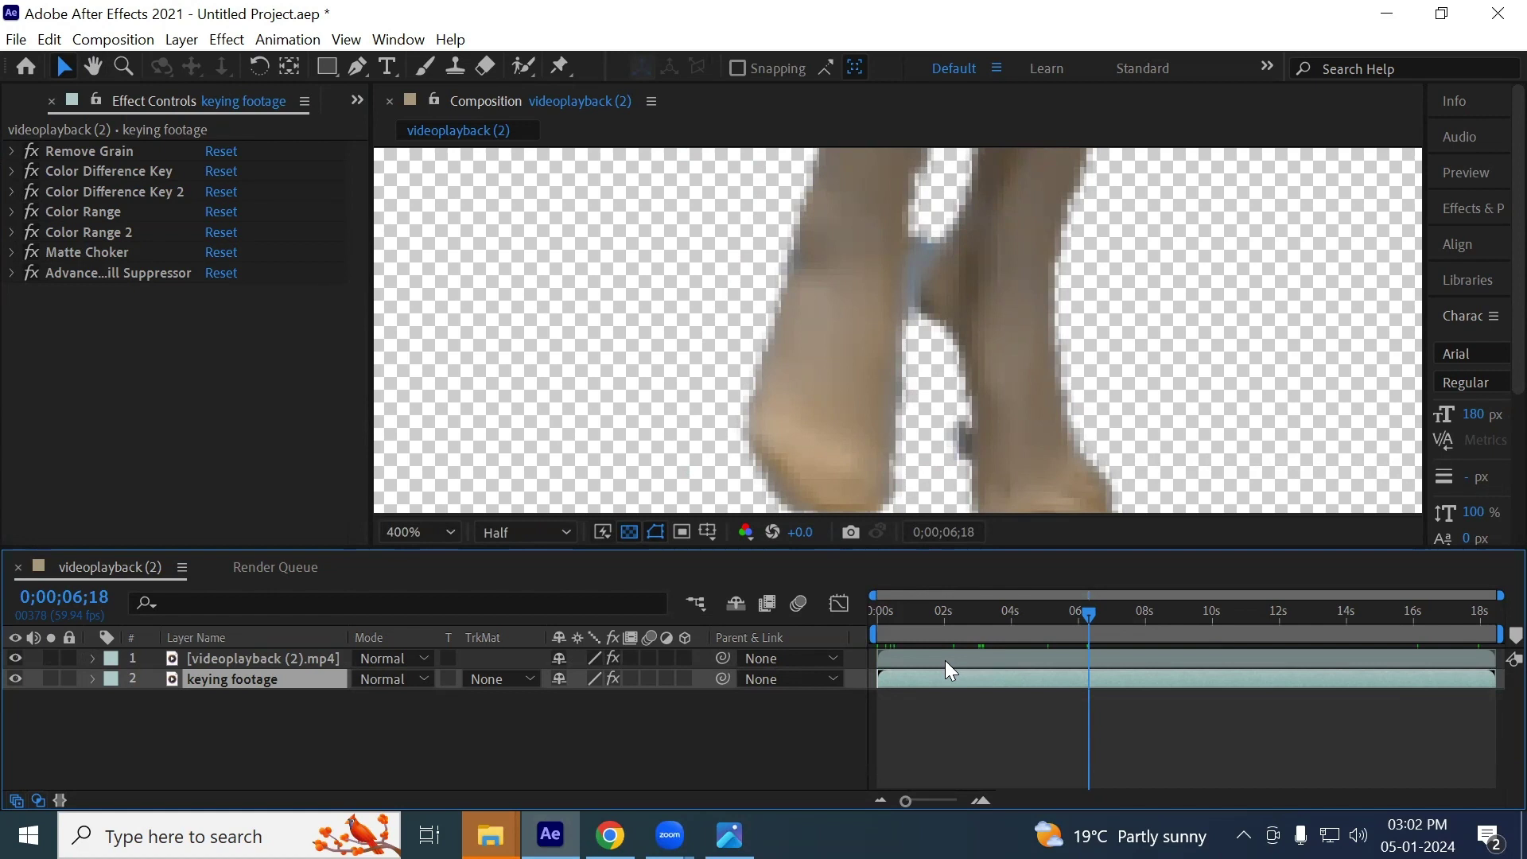
click(87, 323)
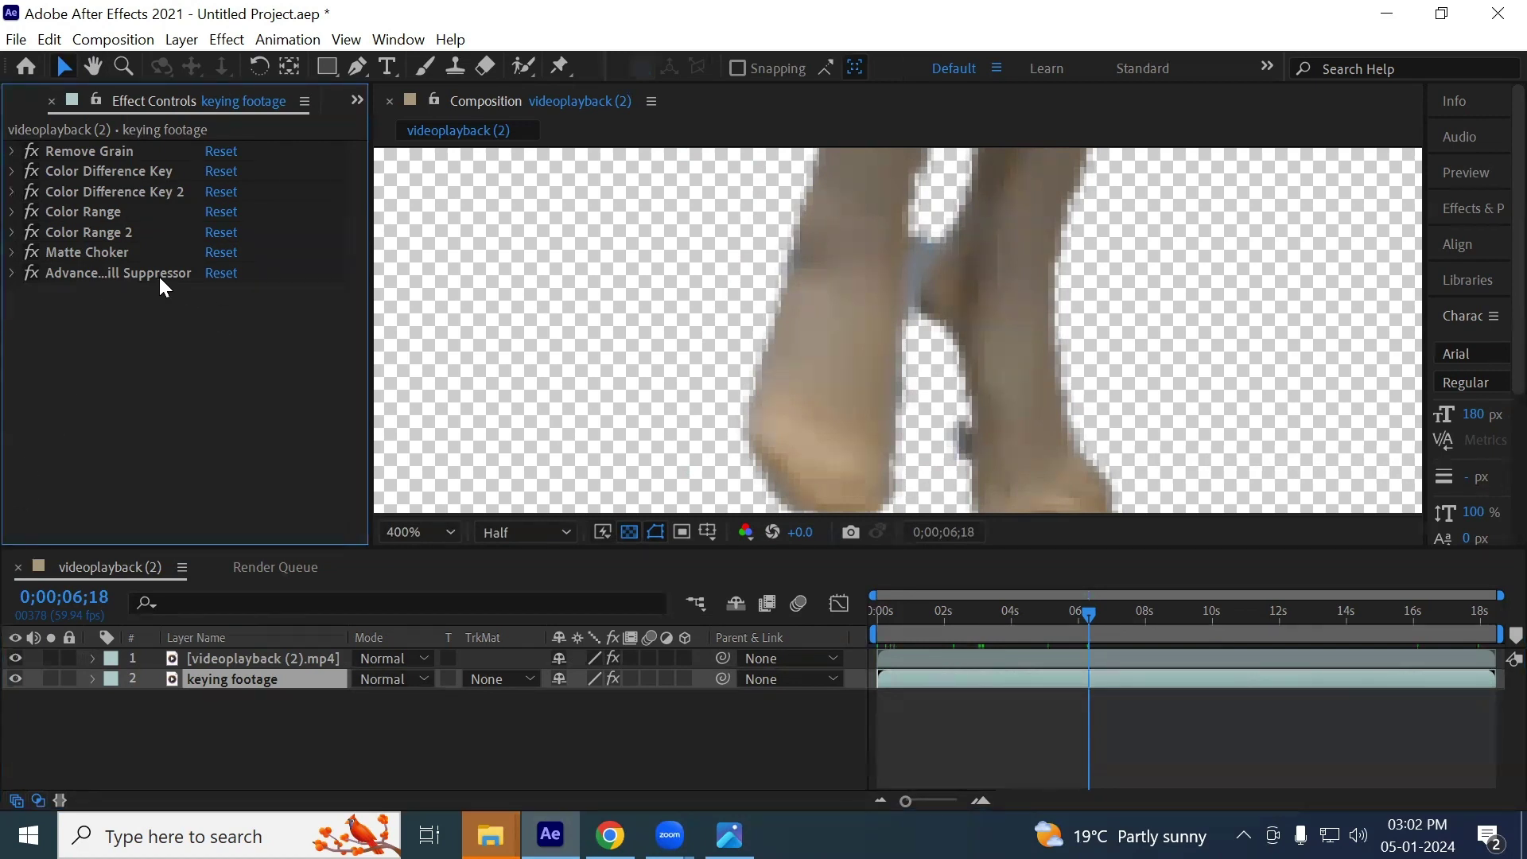
click(15, 39)
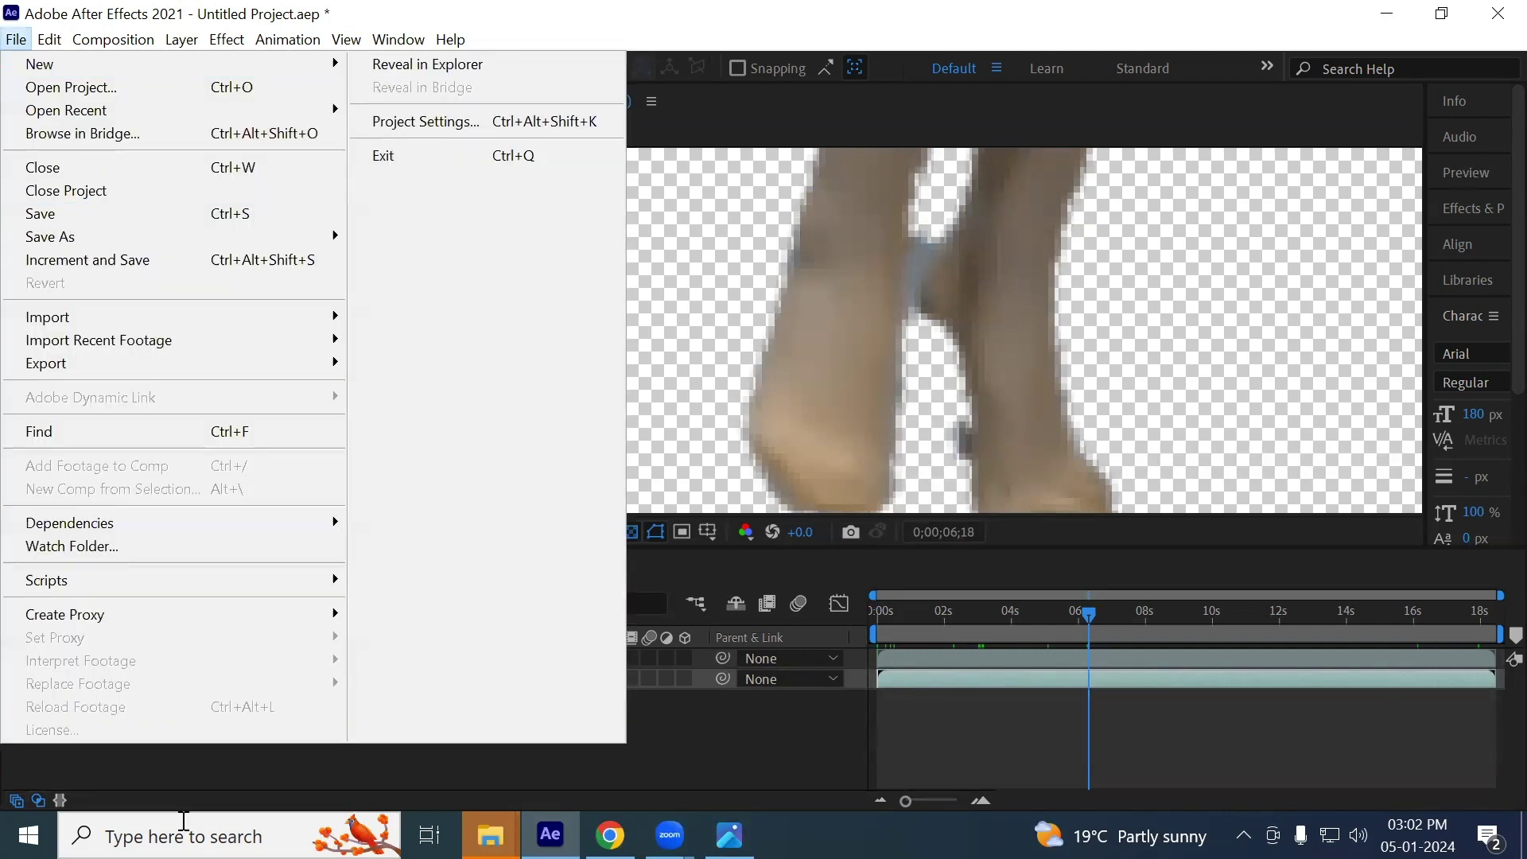
click(683, 350)
click(138, 411)
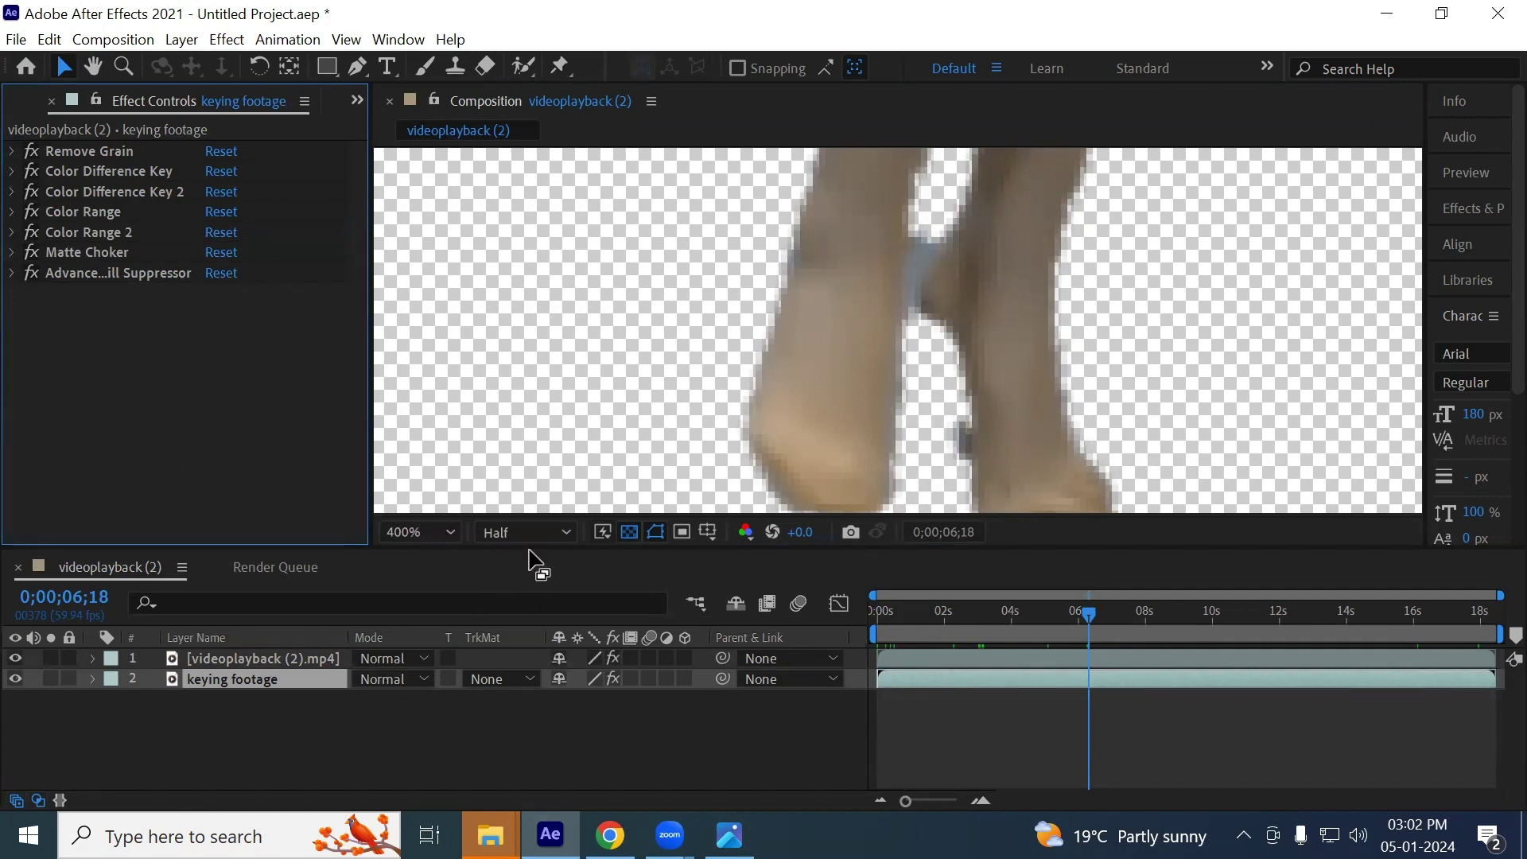
Select the videoplayback (2).mp4 layer and check its masks against the feet at 0;00;02;02
click(266, 658)
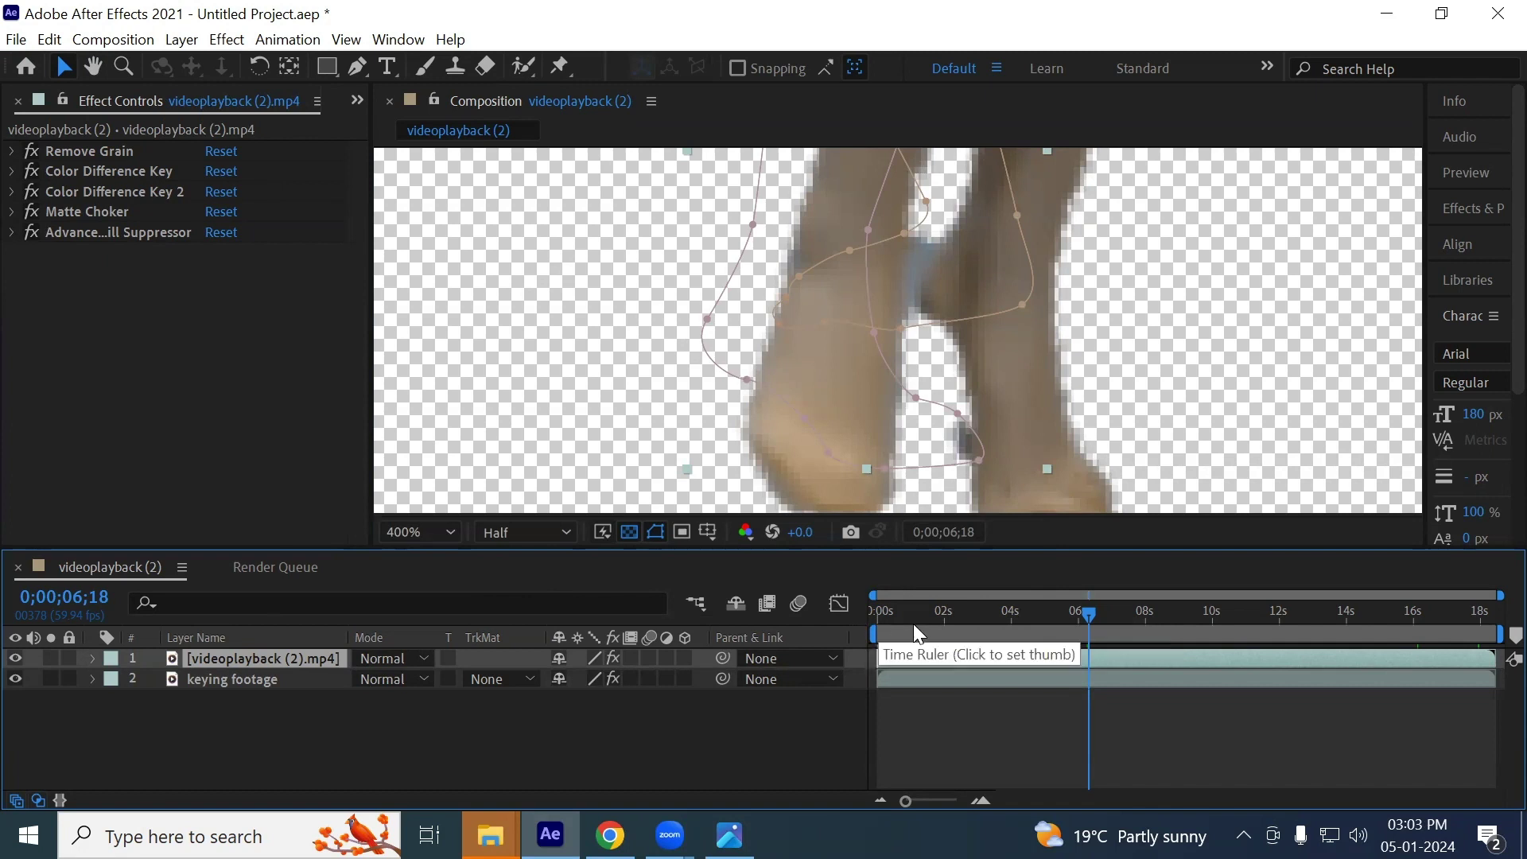
click(945, 614)
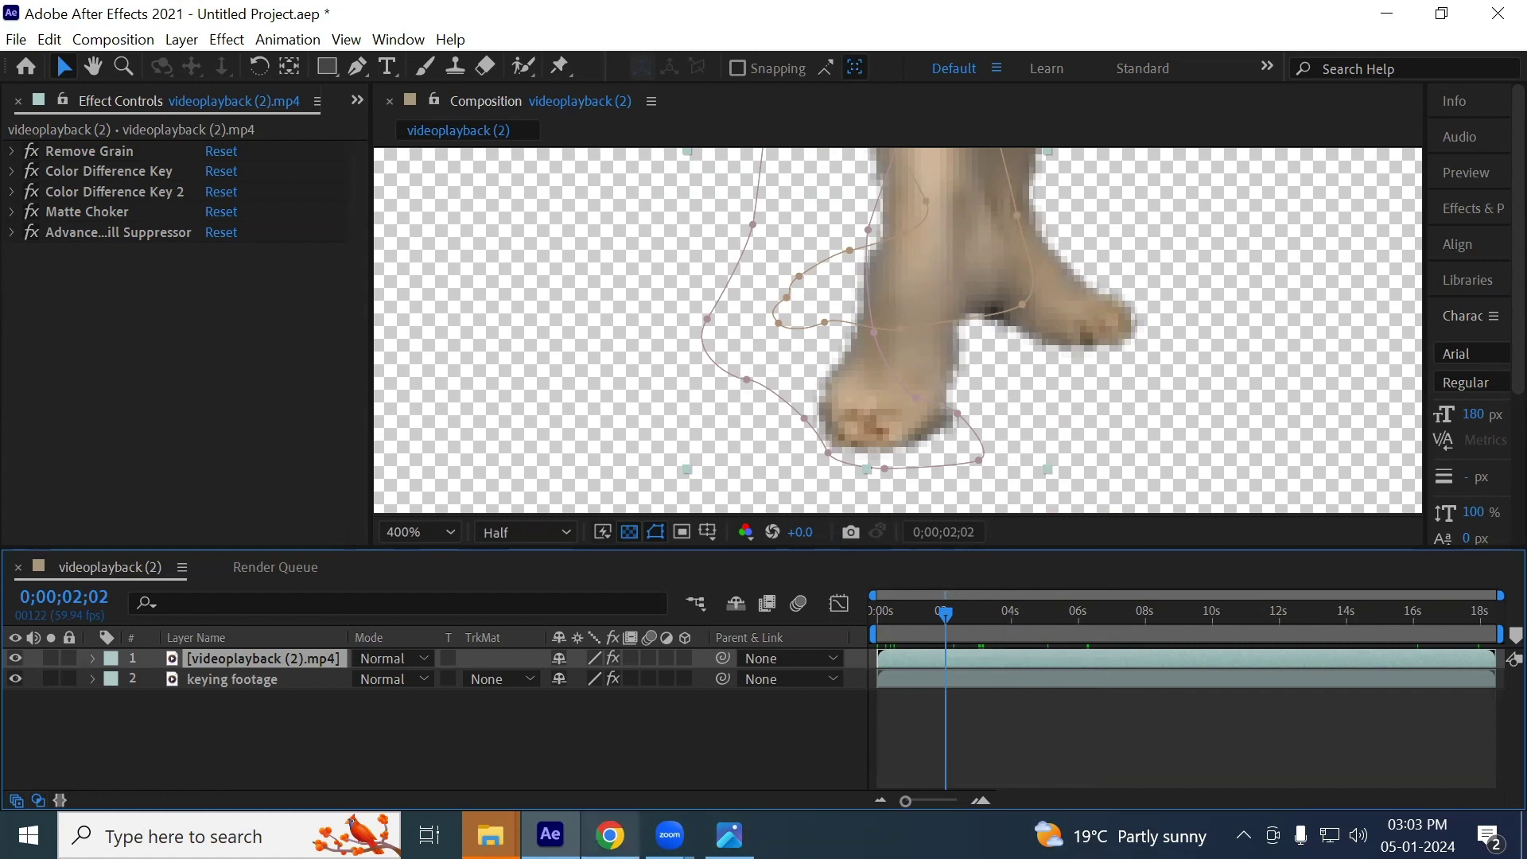
Look at the paused showreel in Chrome again, then return to After Effects and display the project's footage and composition list
click(610, 835)
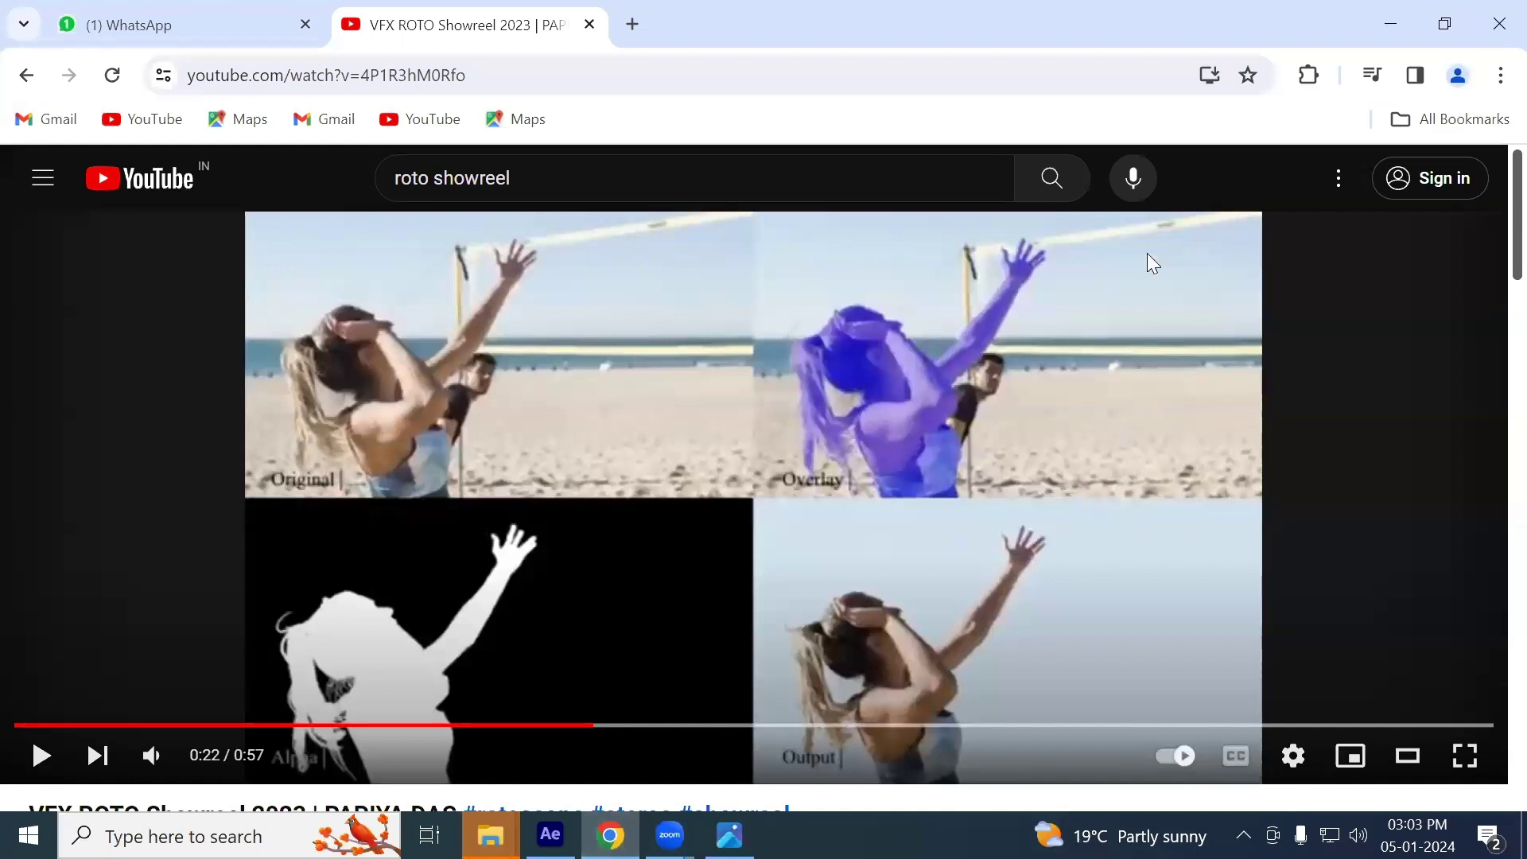
click(1392, 37)
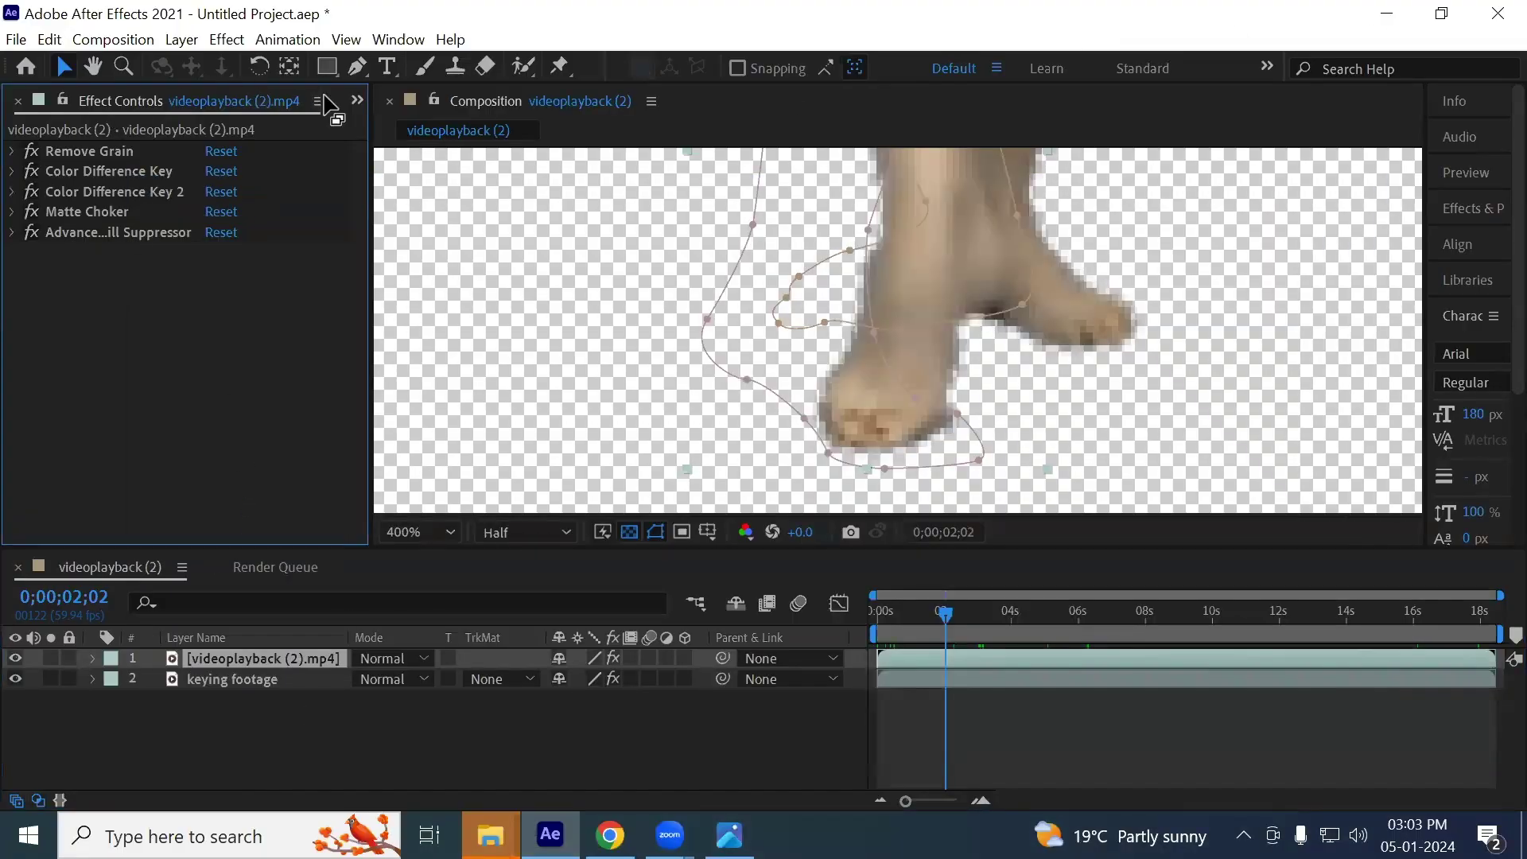
click(357, 101)
click(429, 132)
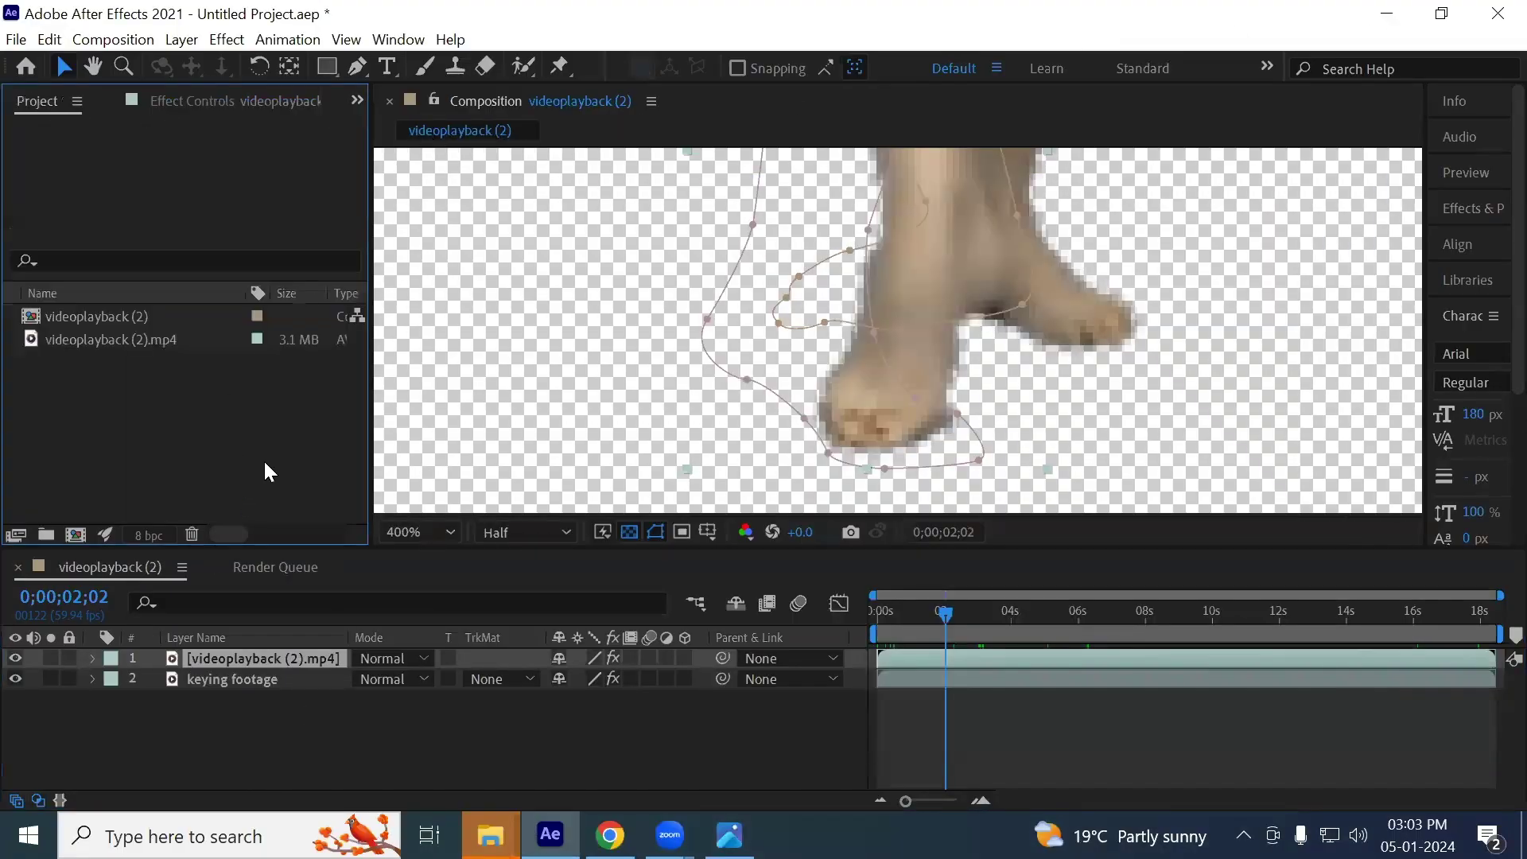